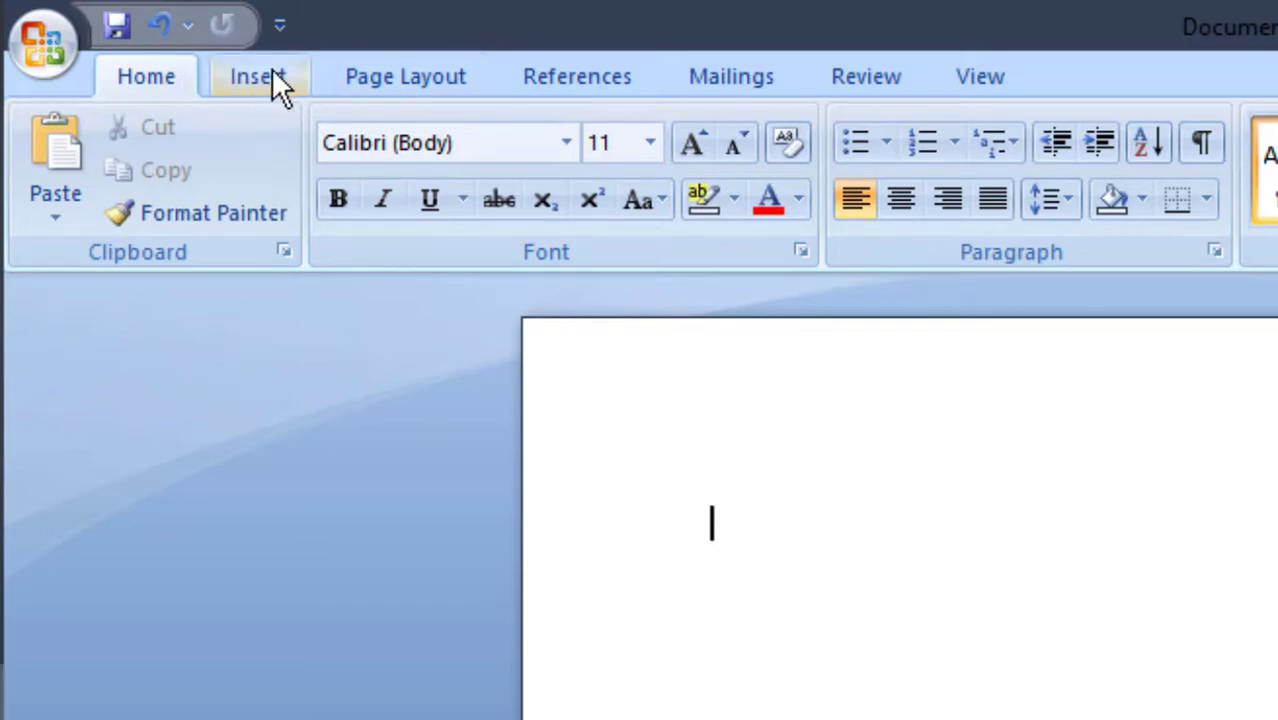
{"action": "left_click", "coordinate": [271, 71]}
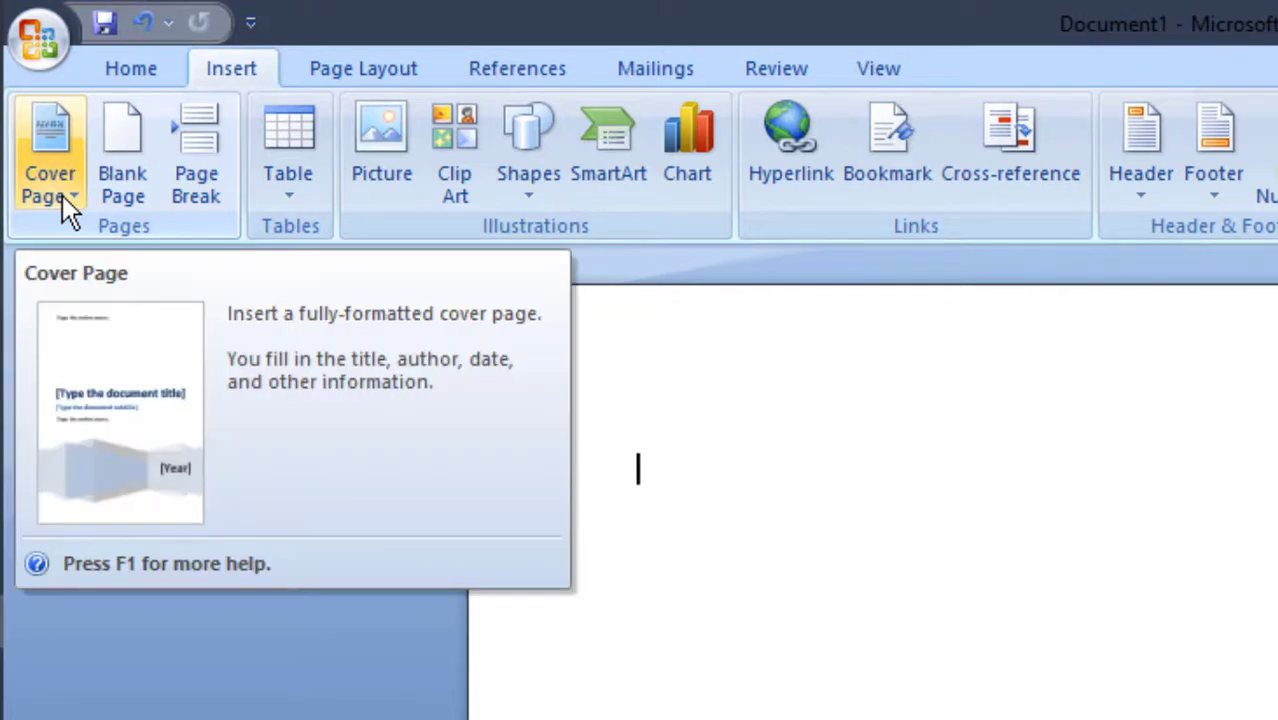
{"action": "left_click", "coordinate": [62, 195]}
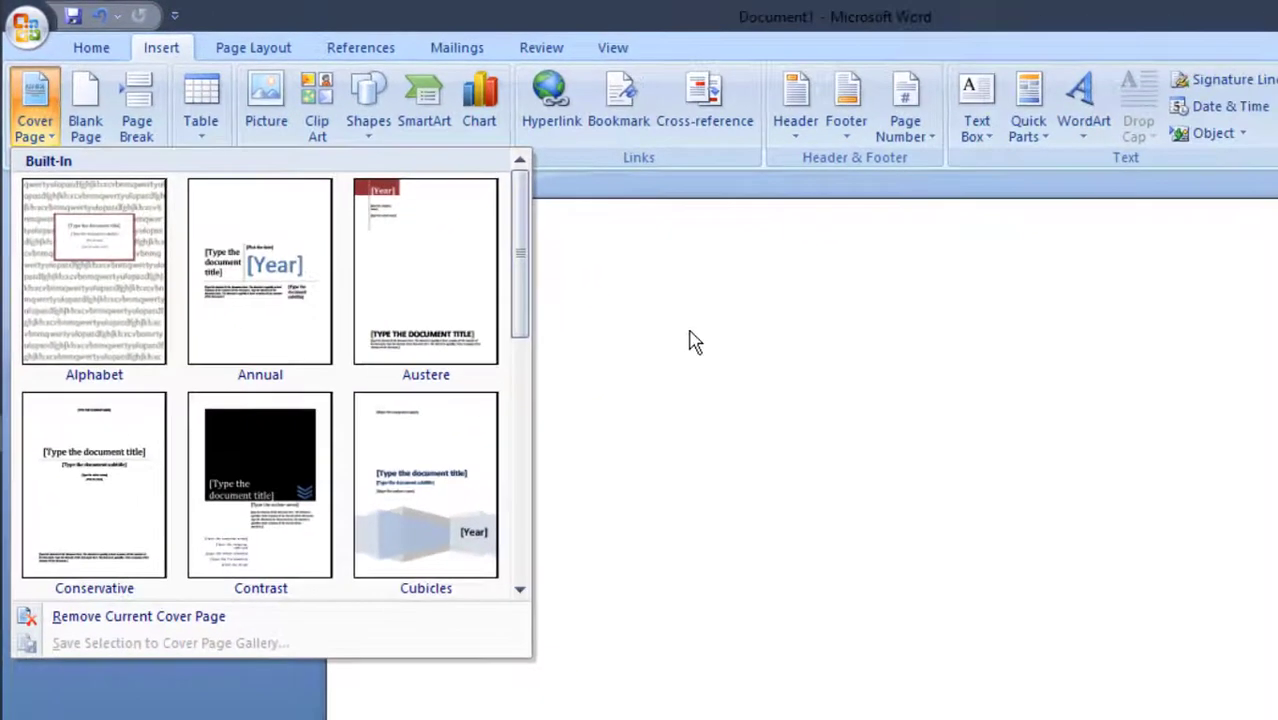
{"action": "left_click", "coordinate": [988, 475]}
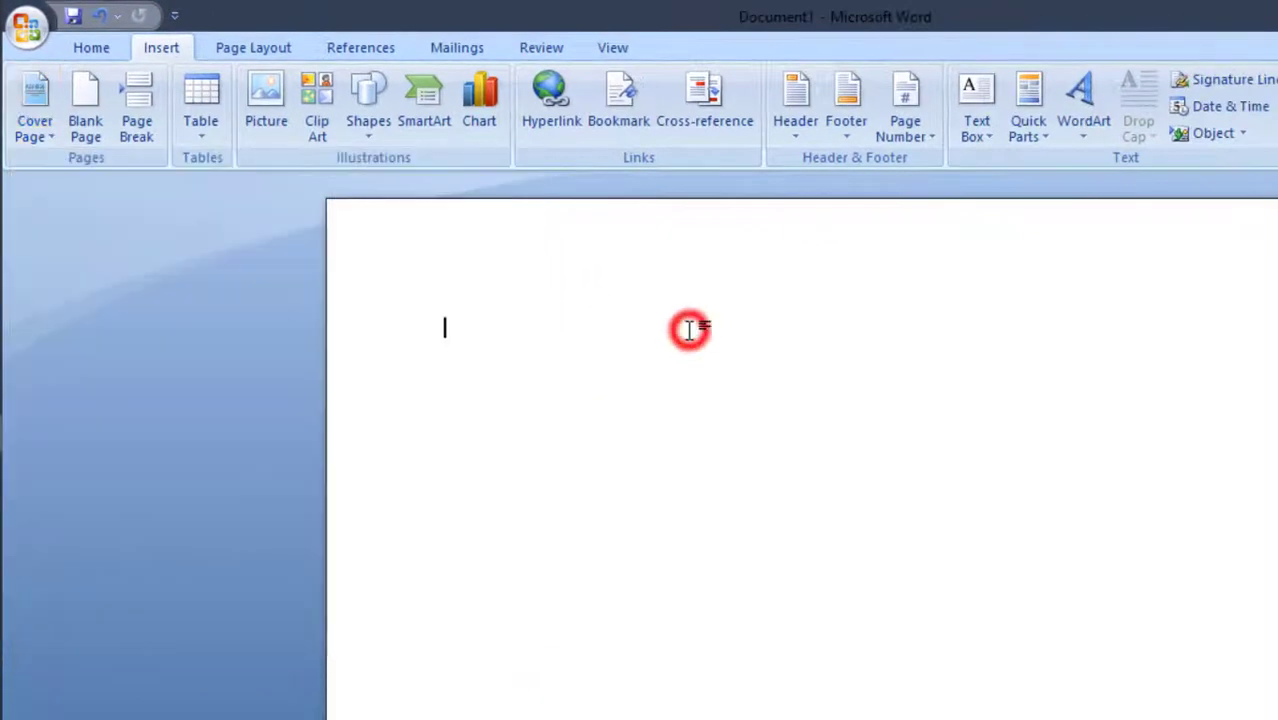
Set the blank document's paper size to A4 210 x 297 mm
{"action": "left_click", "coordinate": [253, 47]}
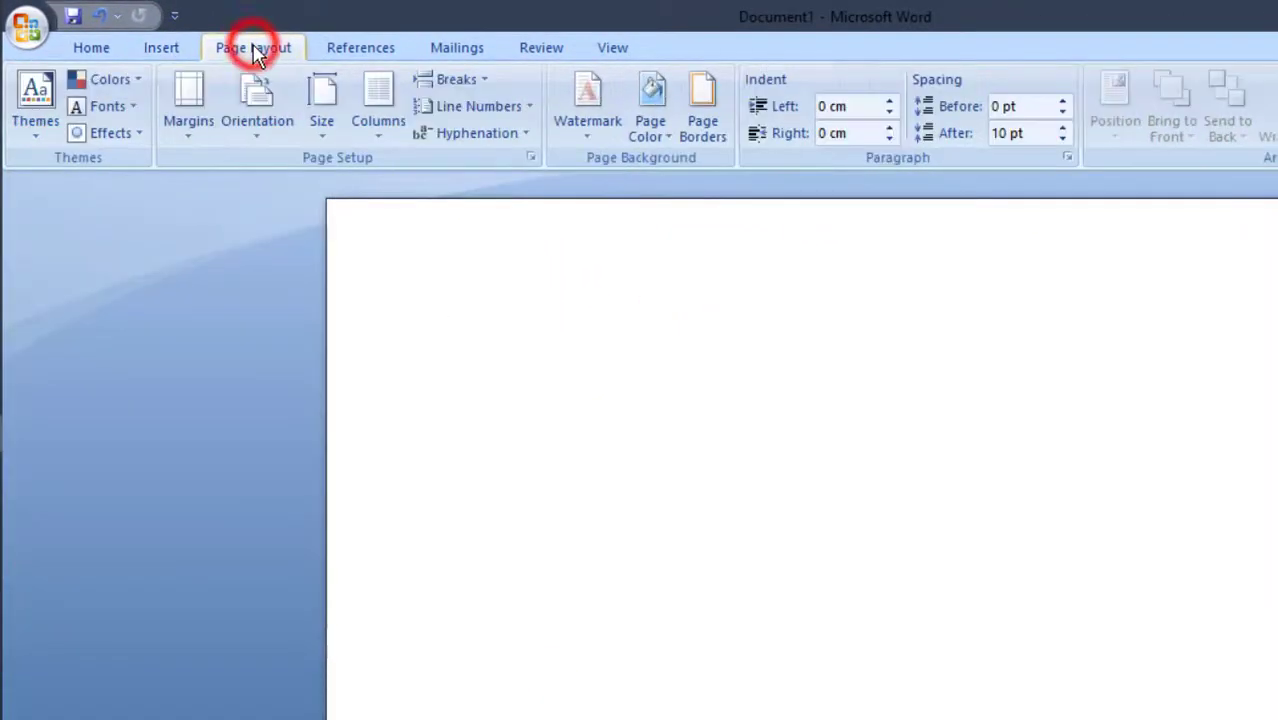
{"action": "left_click", "coordinate": [315, 138]}
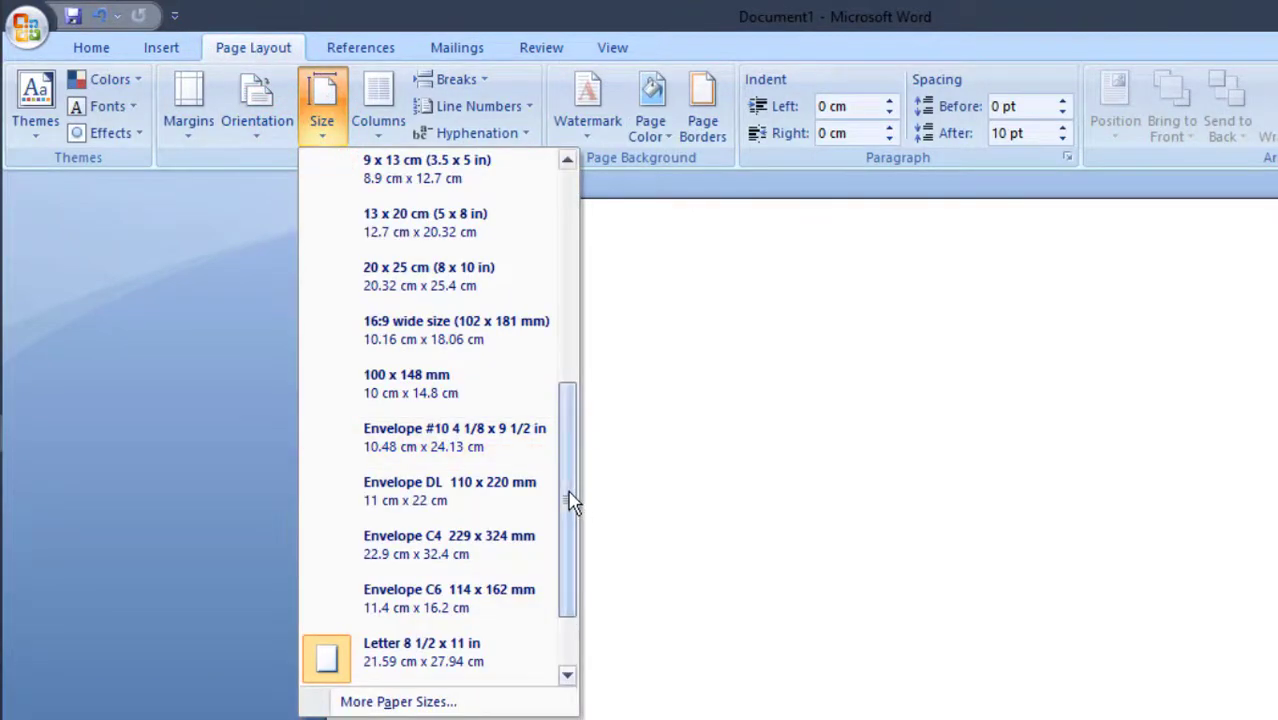
{"action": "left_click_drag", "start_coordinate": [571, 491], "coordinate": [574, 295]}
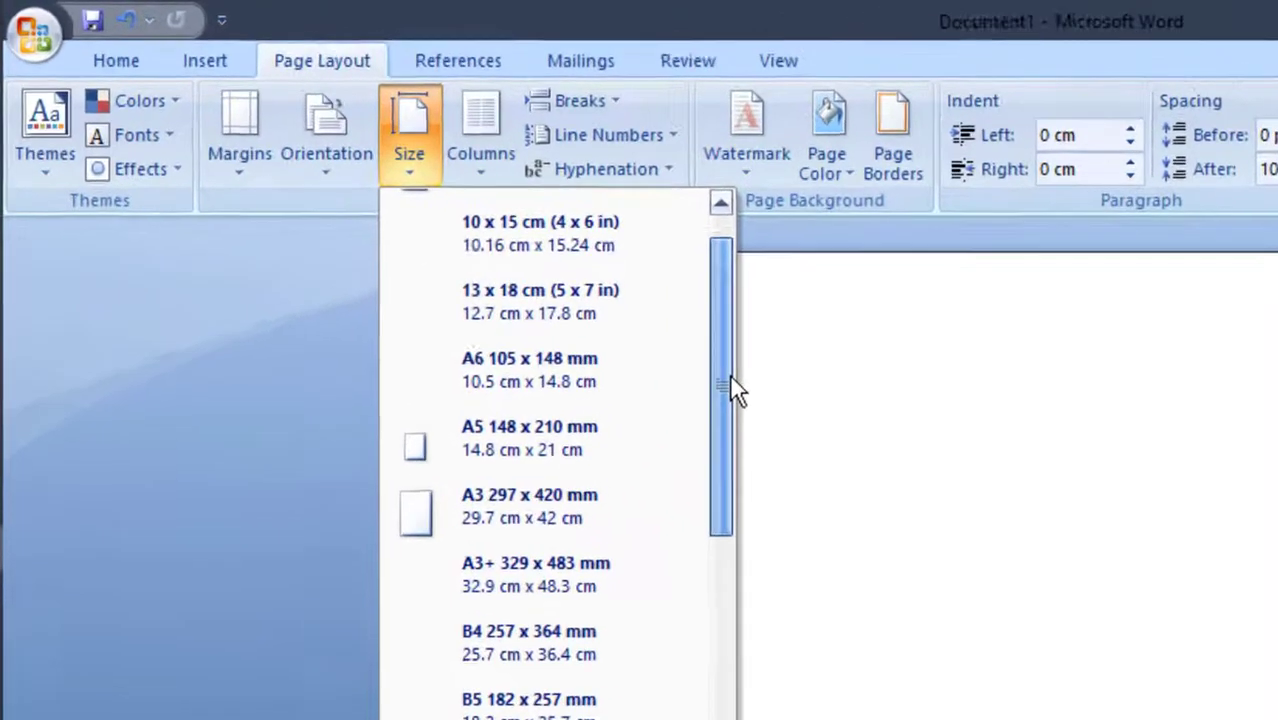
{"action": "left_click_drag", "start_coordinate": [775, 405], "coordinate": [776, 357]}
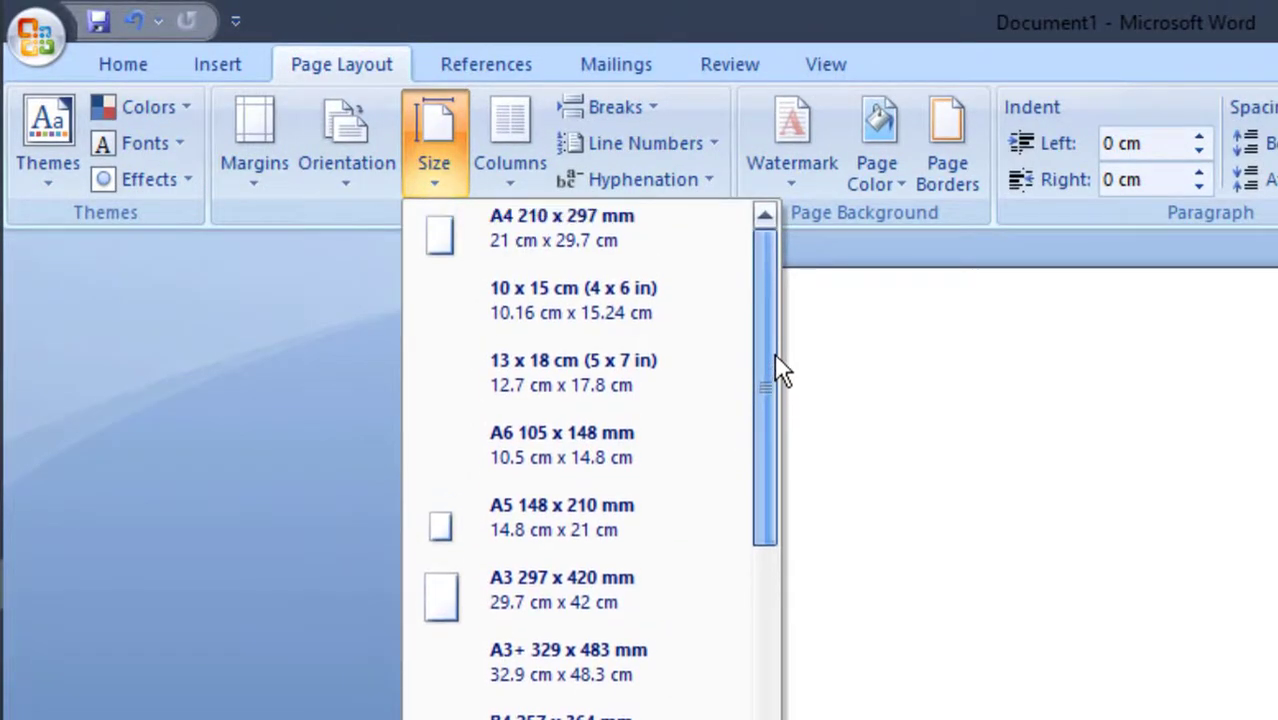
{"action": "left_click", "coordinate": [628, 250]}
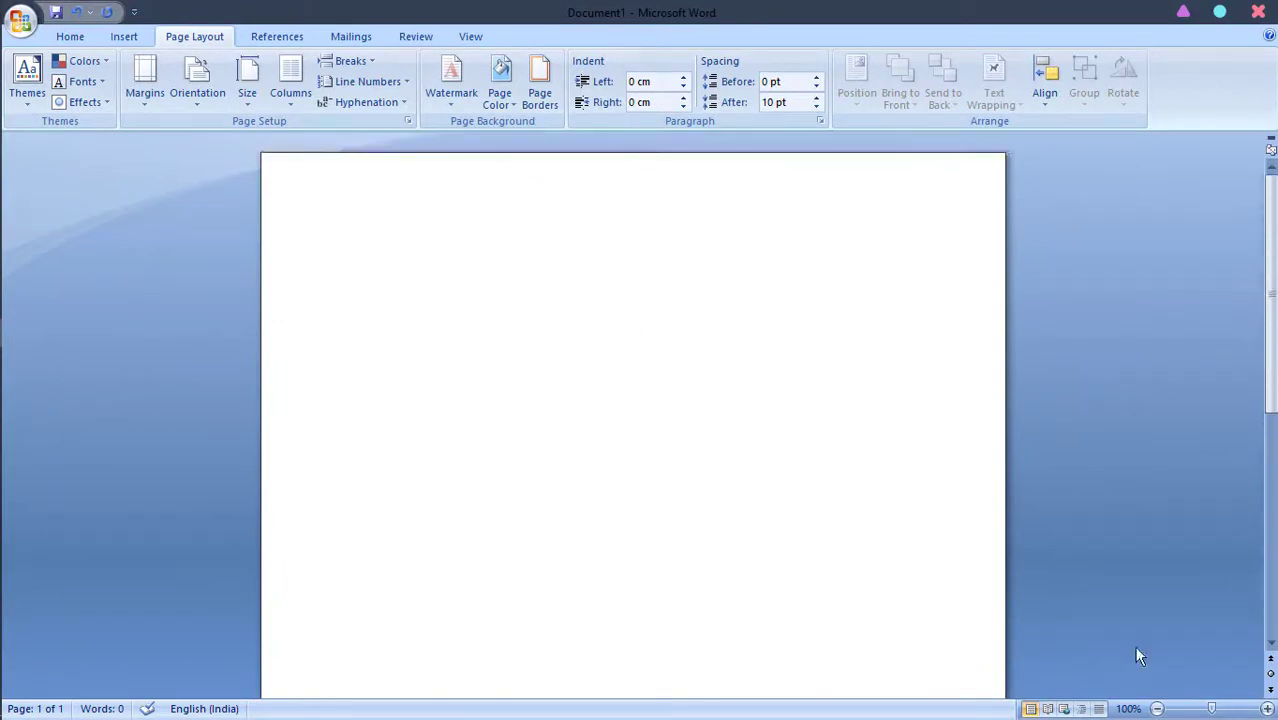
{"action": "left_click", "coordinate": [1204, 709]}
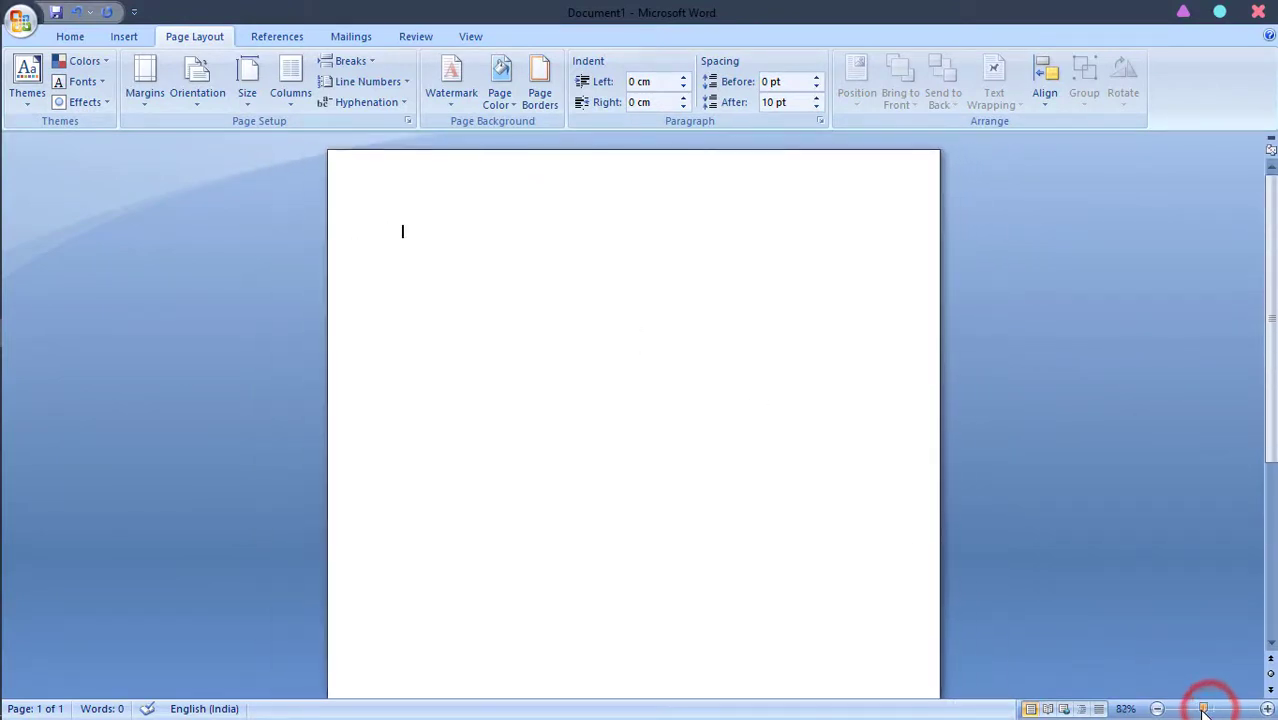
{"action": "mouse_move", "coordinate": [1204, 711]}
{"action": "left_mouse_down"}
{"action": "mouse_move", "coordinate": [1178, 711]}
{"action": "mouse_move", "coordinate": [1211, 711]}
{"action": "left_mouse_up"}
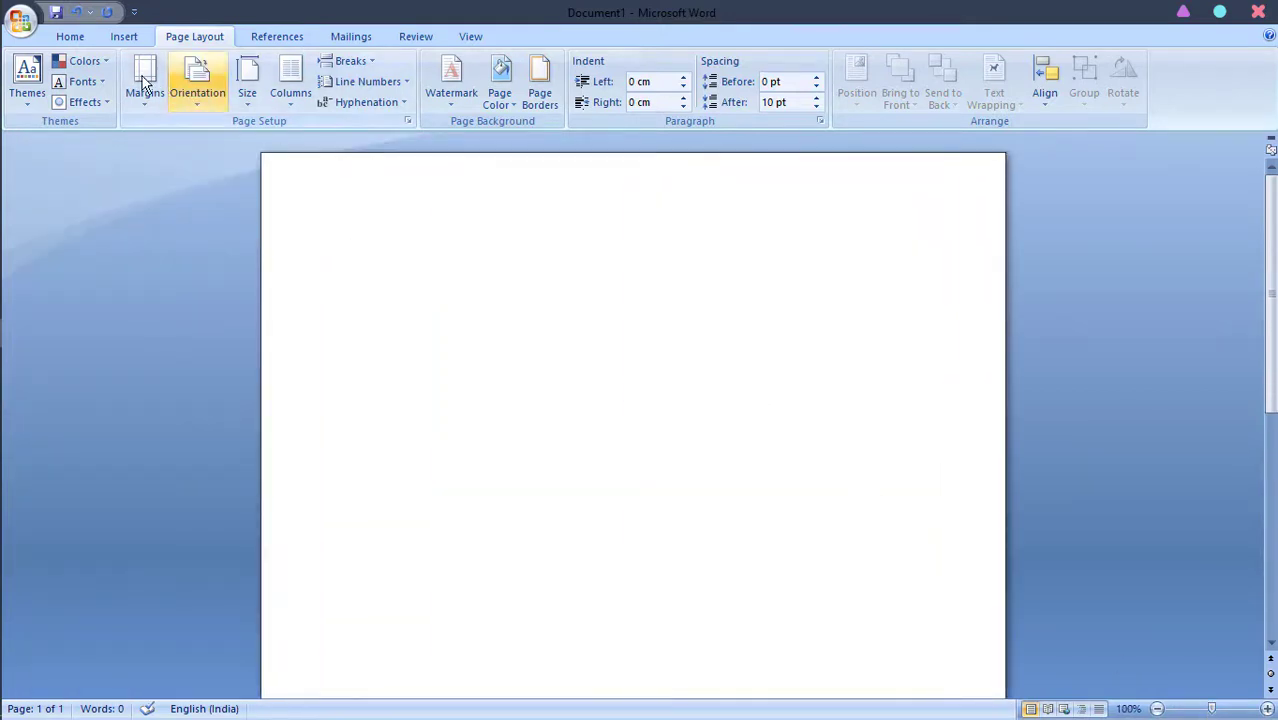
Insert the built-in Austere cover page and look over its placeholders
{"action": "left_click", "coordinate": [123, 38]}
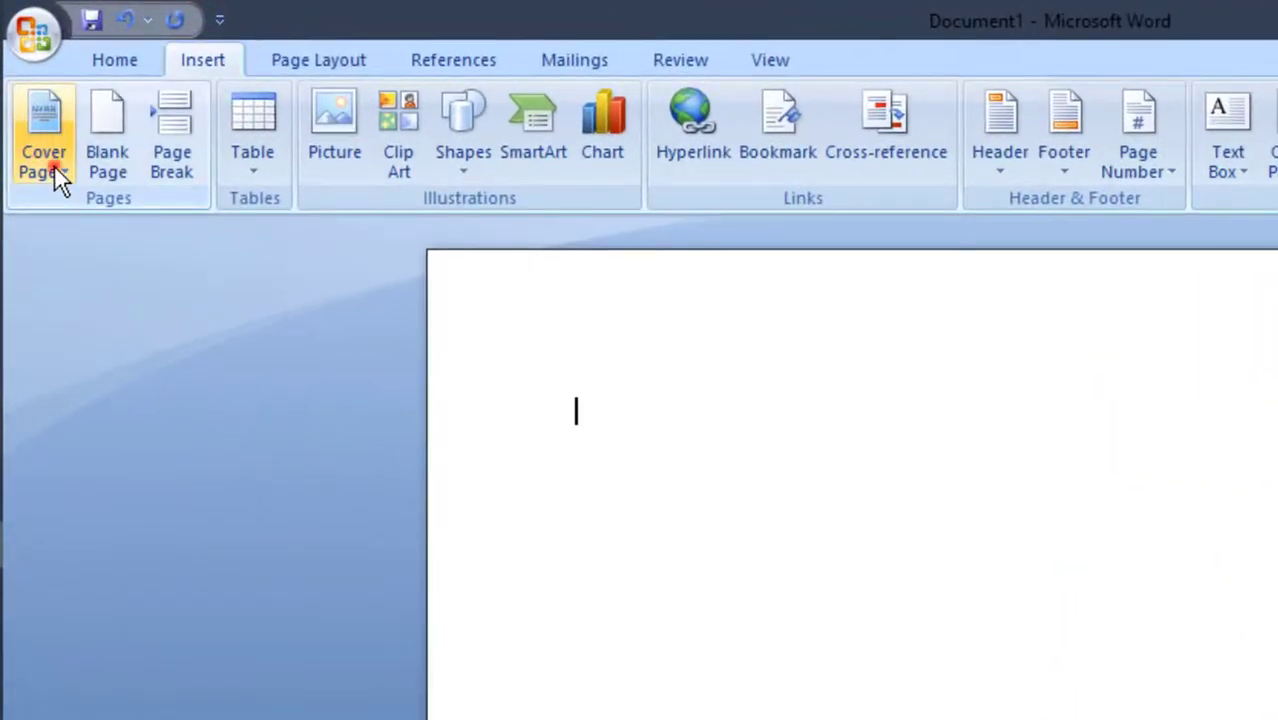
{"action": "left_click", "coordinate": [34, 103]}
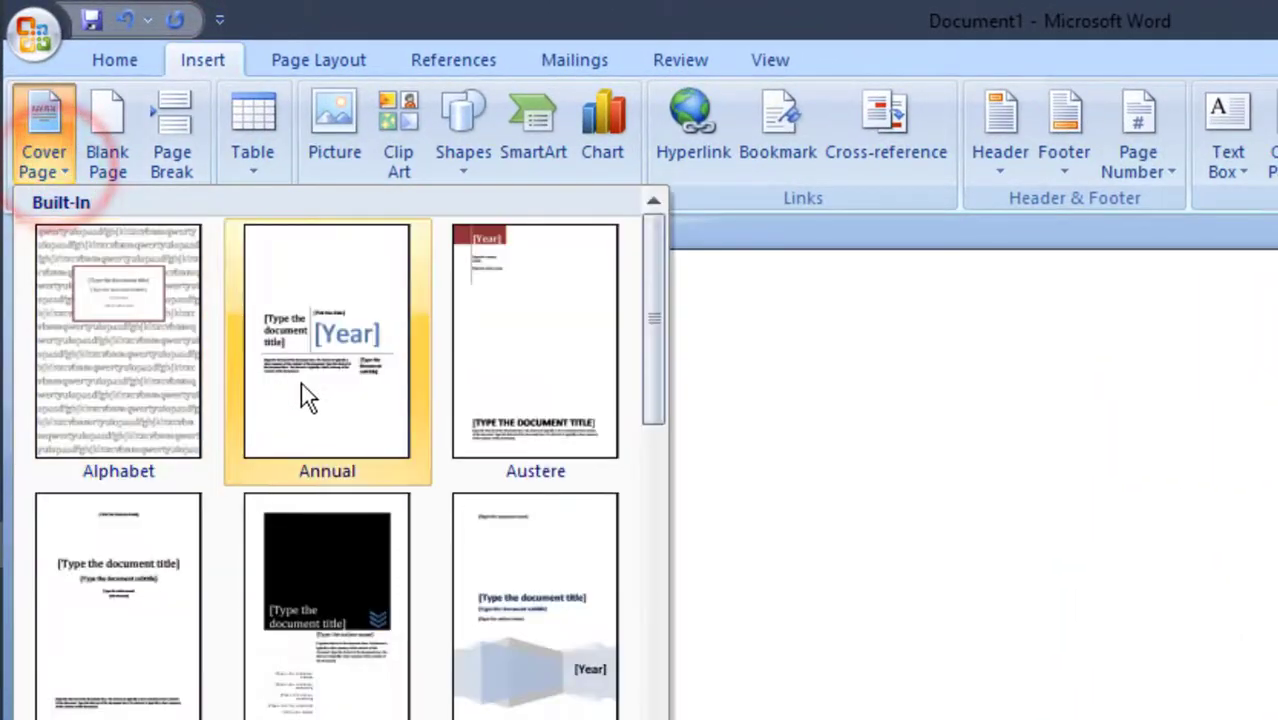
{"action": "mouse_move", "coordinate": [652, 289]}
{"action": "left_mouse_down"}
{"action": "mouse_move", "coordinate": [650, 607]}
{"action": "mouse_move", "coordinate": [676, 405]}
{"action": "mouse_move", "coordinate": [673, 277]}
{"action": "left_mouse_up"}
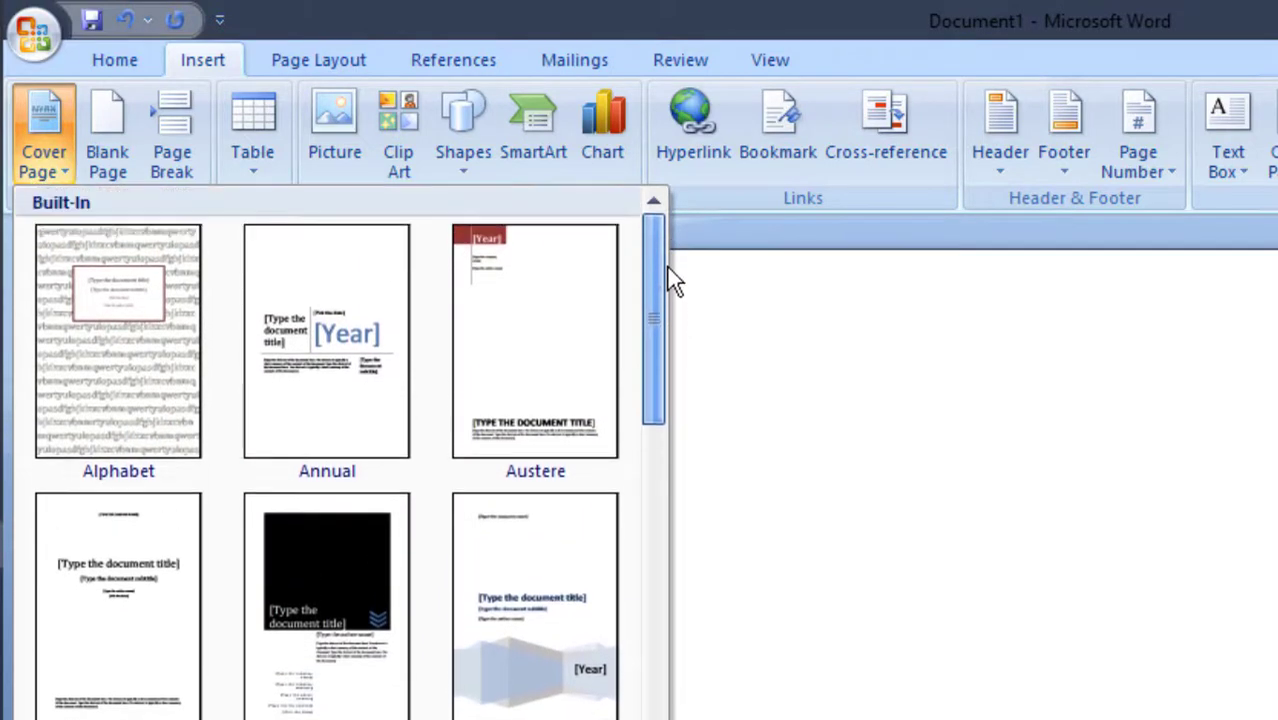
{"action": "left_click", "coordinate": [492, 313]}
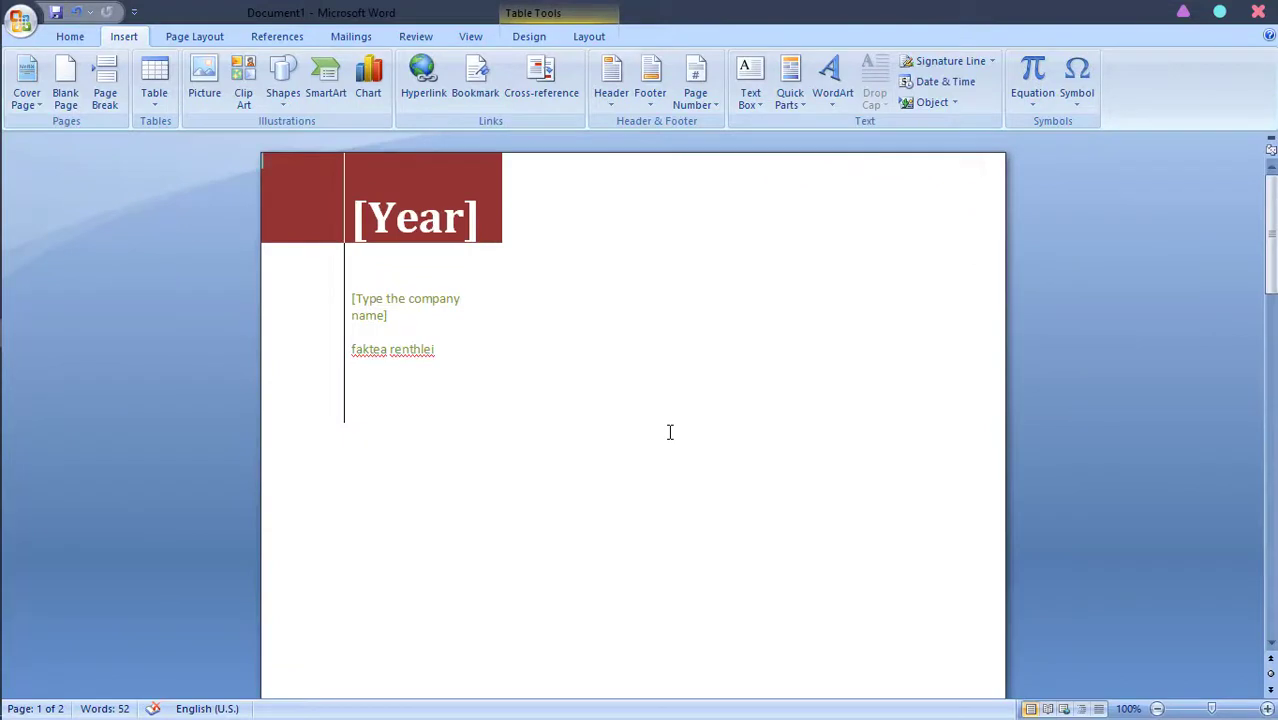
{"action": "scroll", "coordinate": [670, 432], "scroll_direction": "down", "scroll_amount": 10}
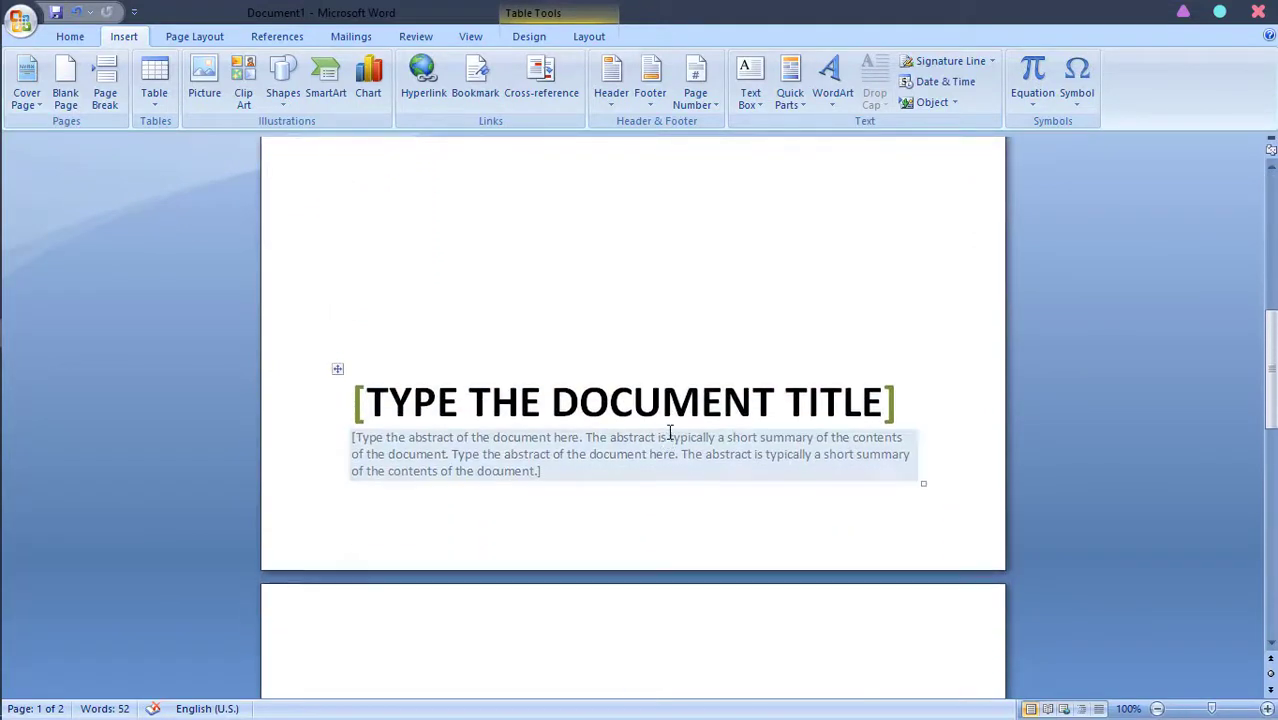
{"action": "scroll", "coordinate": [670, 432], "scroll_direction": "up", "scroll_amount": 10}
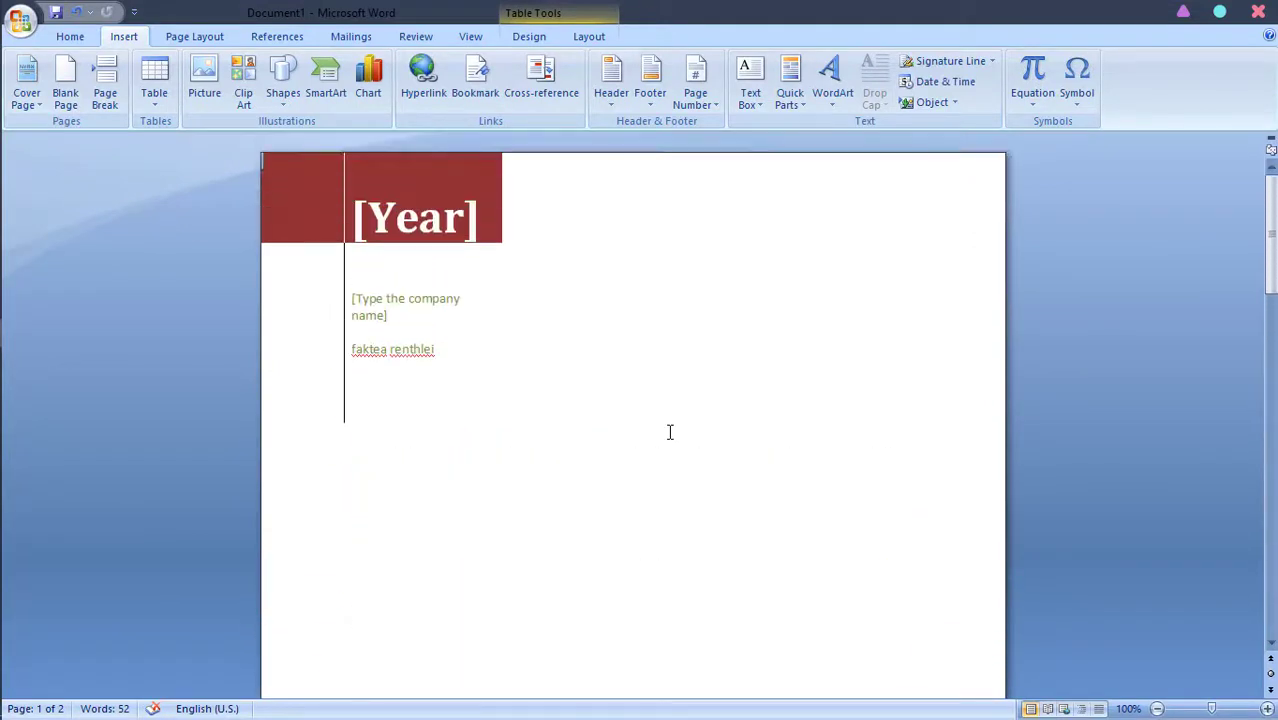
Fill in the cover page's Year field by choosing 21 June 2020 as the date
{"action": "left_click", "coordinate": [455, 222]}
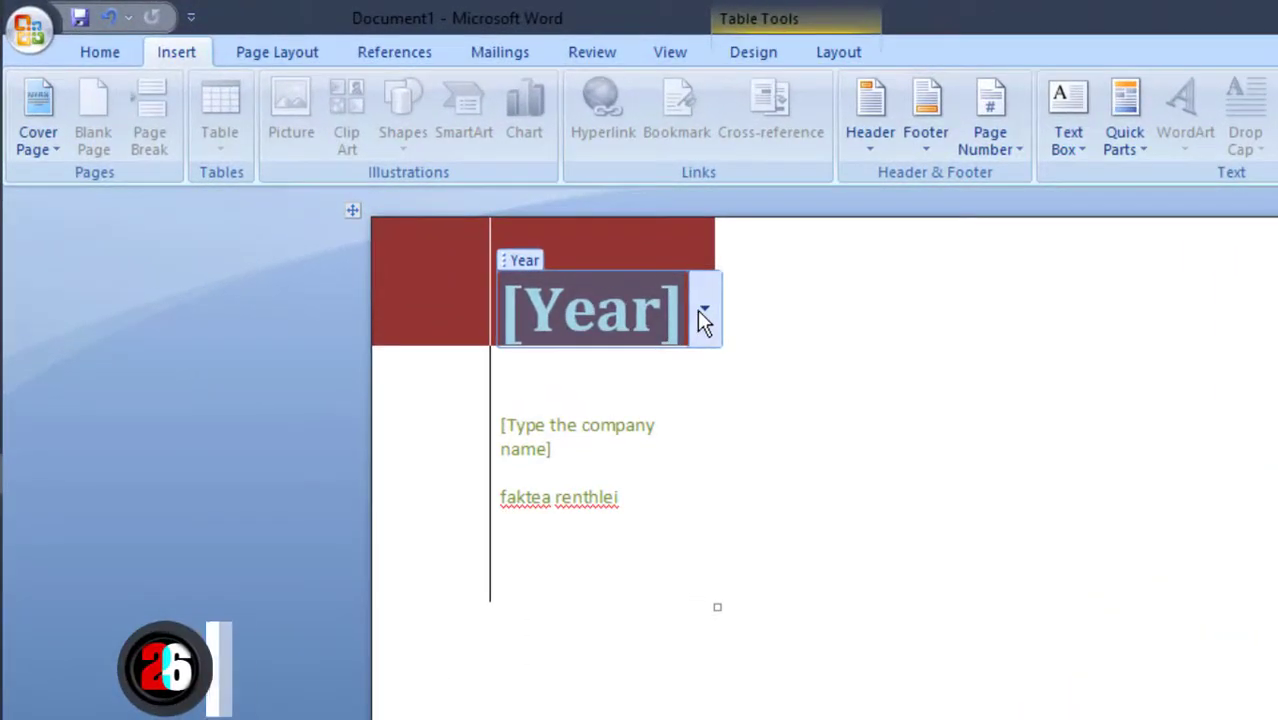
{"action": "left_click", "coordinate": [704, 310]}
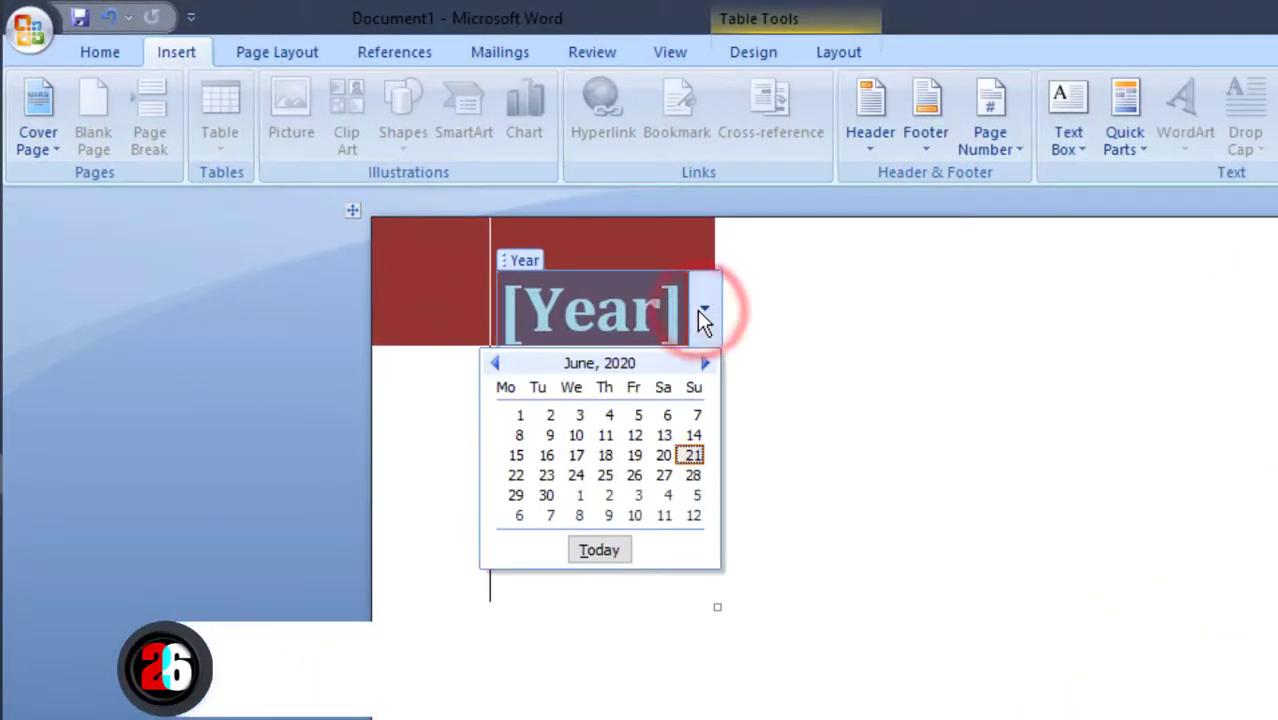
{"action": "left_click", "coordinate": [690, 452]}
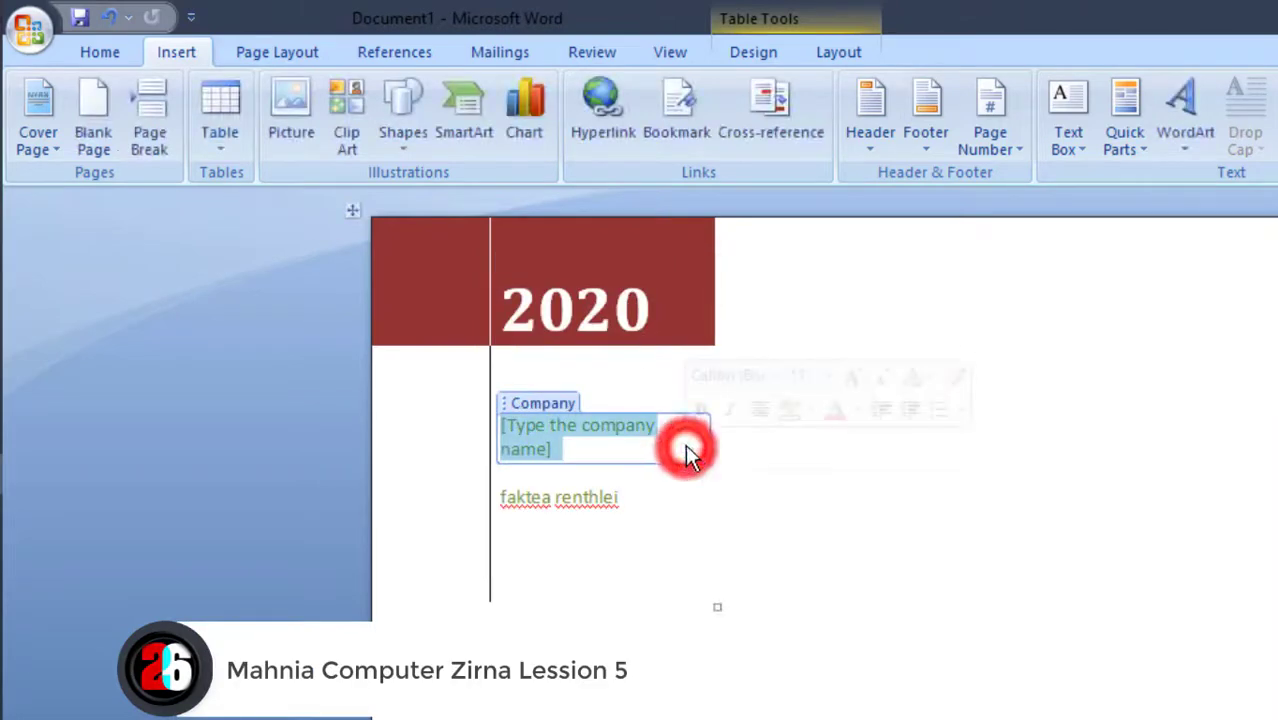
{"action": "left_click", "coordinate": [668, 320]}
{"action": "left_click", "coordinate": [681, 319]}
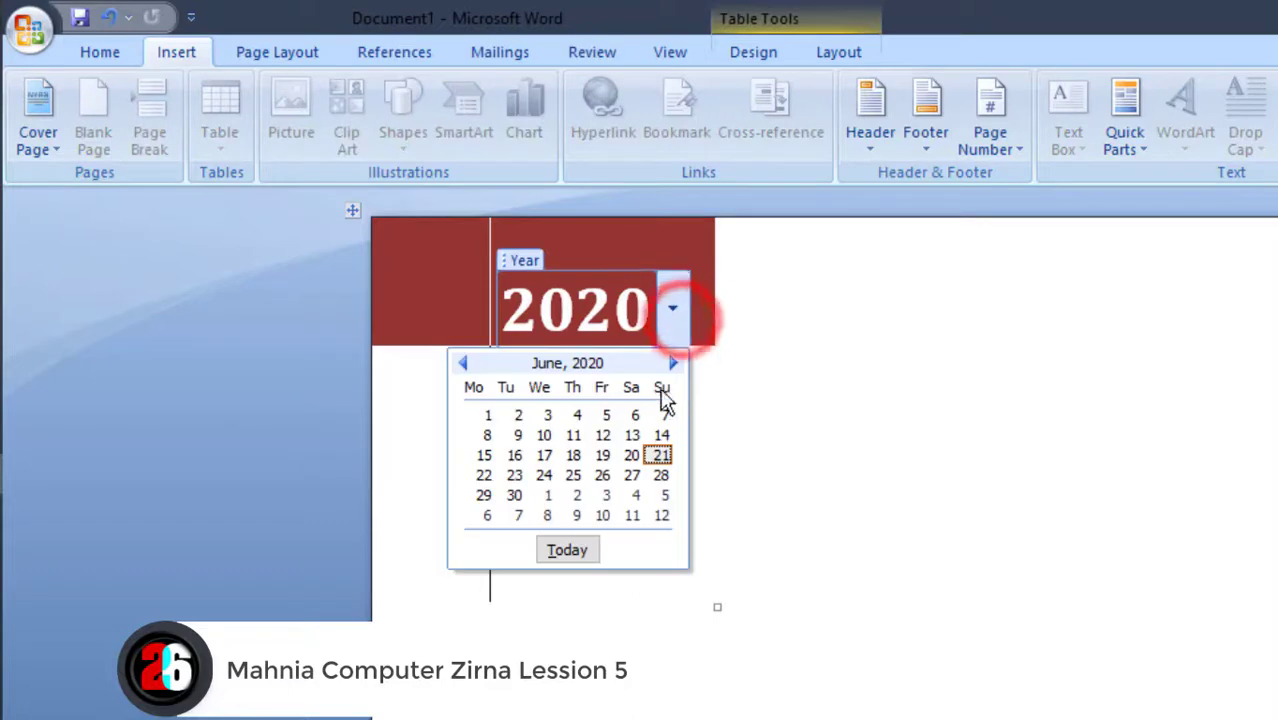
{"action": "left_click", "coordinate": [662, 456]}
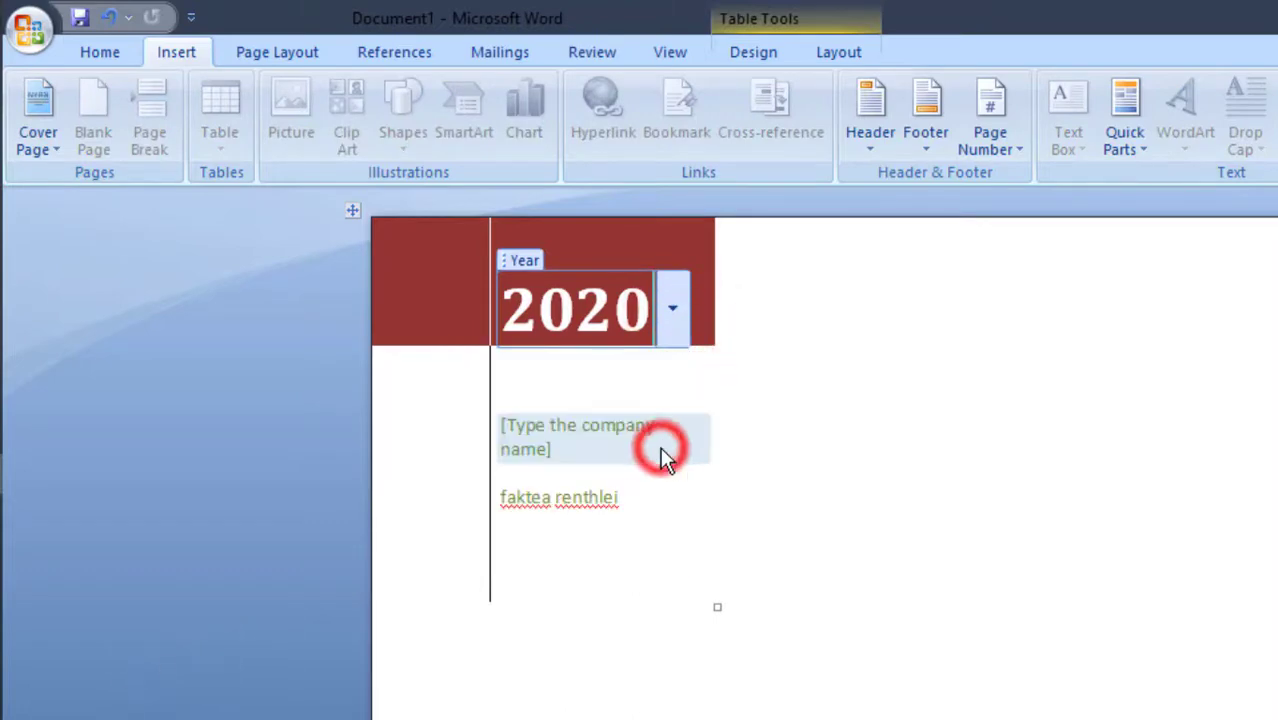
Replace the company name placeholder with "Tweentysix Youtube MIZO Channel"
{"action": "left_click", "coordinate": [570, 450]}
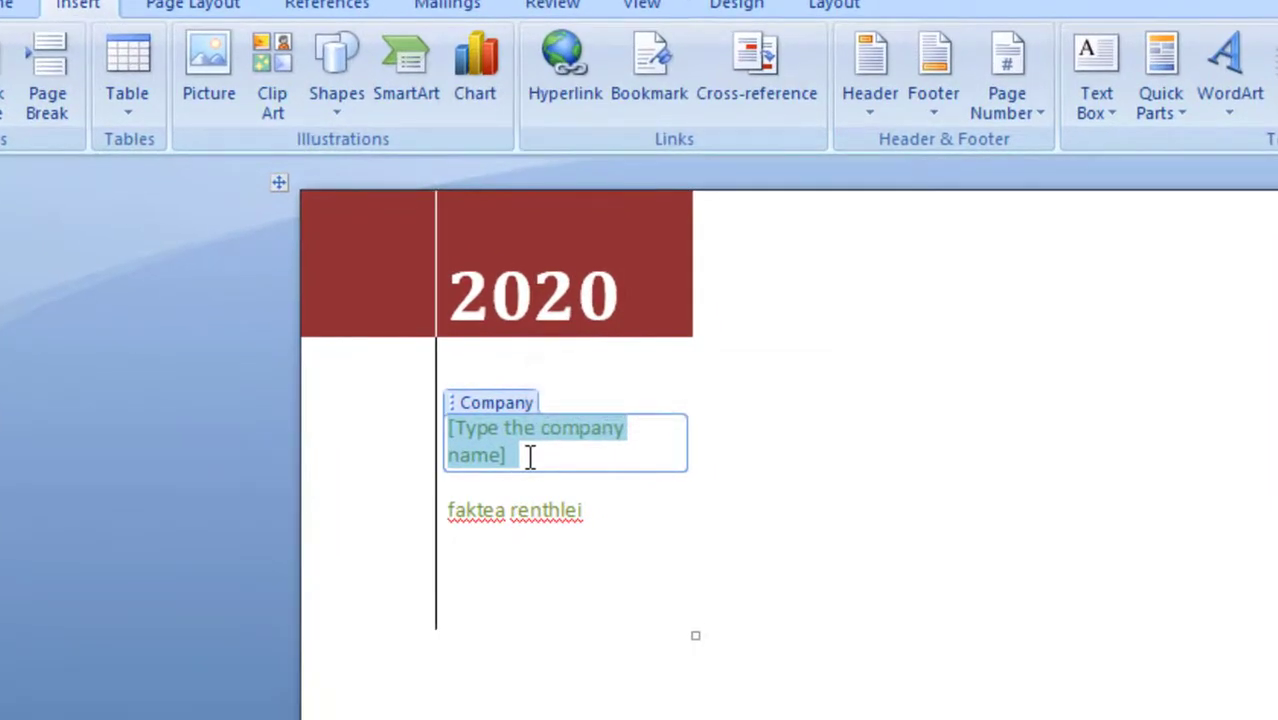
{"action": "type", "text": "tweenty"}
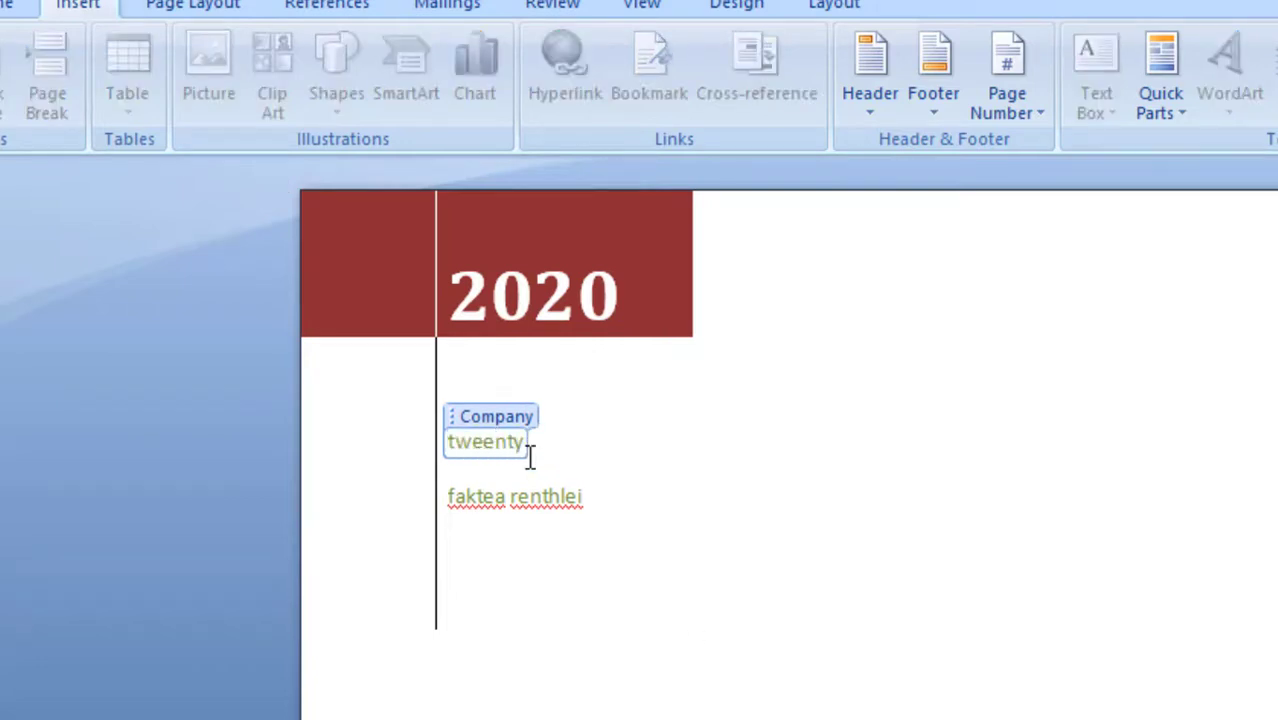
{"action": "type", "text": "six Youtube MIZ"}
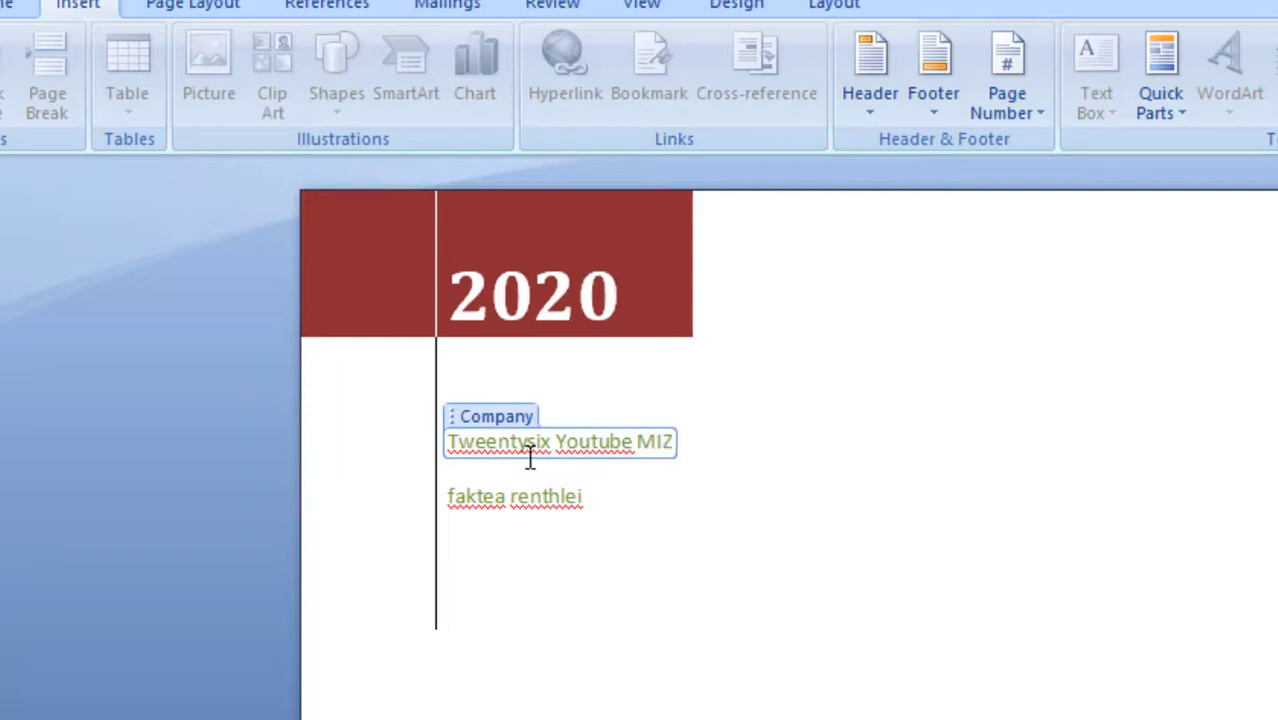
{"action": "type", "text": "O Channel"}
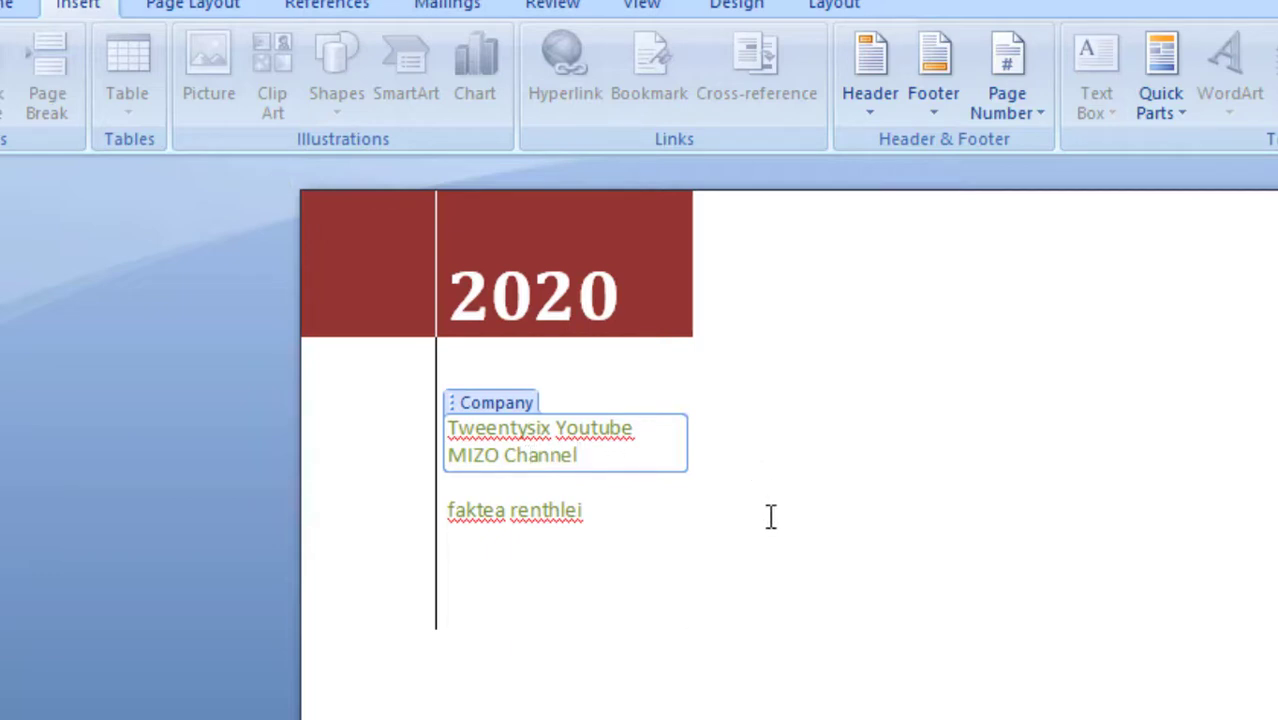
{"action": "left_click", "coordinate": [676, 442]}
{"action": "left_click", "coordinate": [939, 465]}
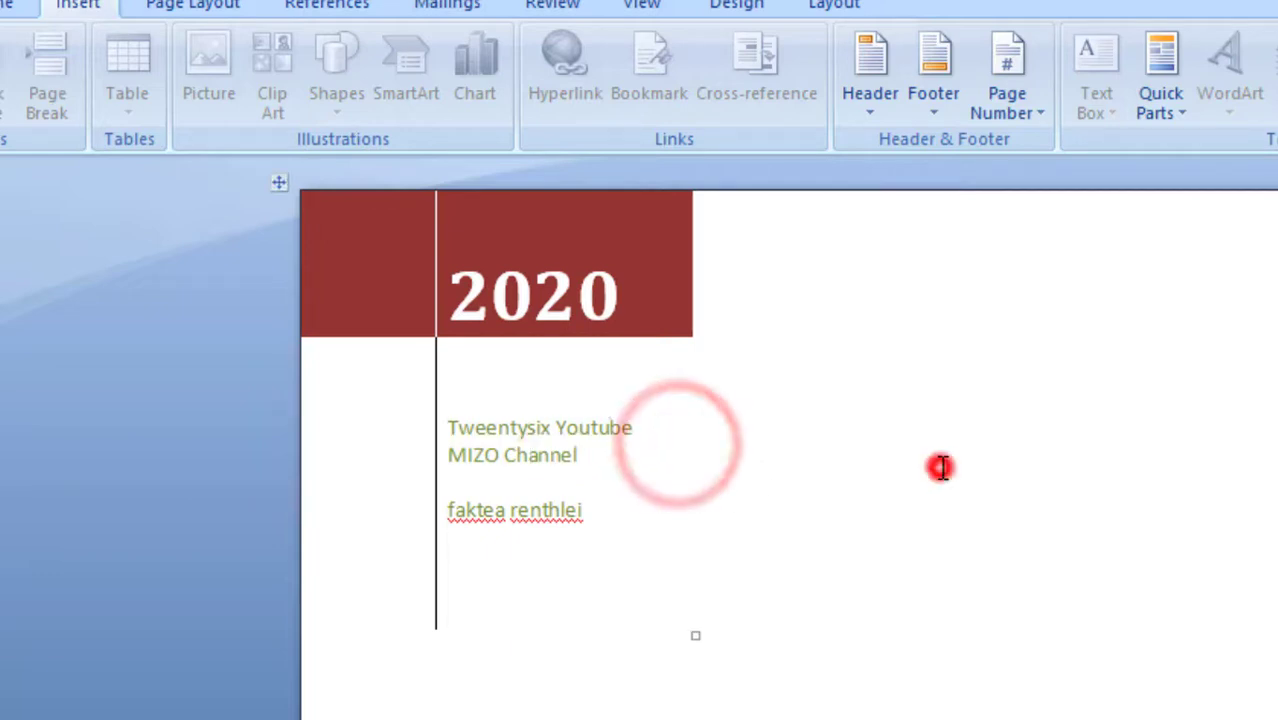
Enlarge the company name on the cover page to font size 14
{"action": "left_click", "coordinate": [628, 430]}
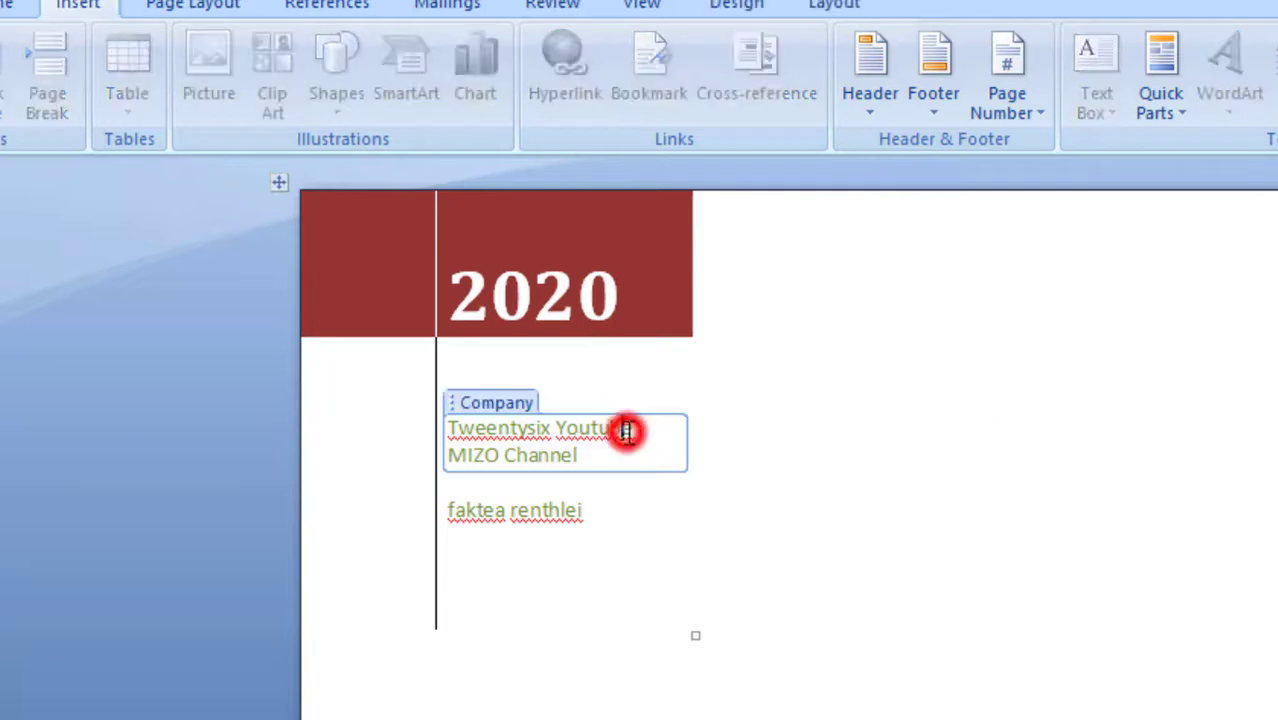
{"action": "left_click_drag", "start_coordinate": [643, 432], "coordinate": [450, 428]}
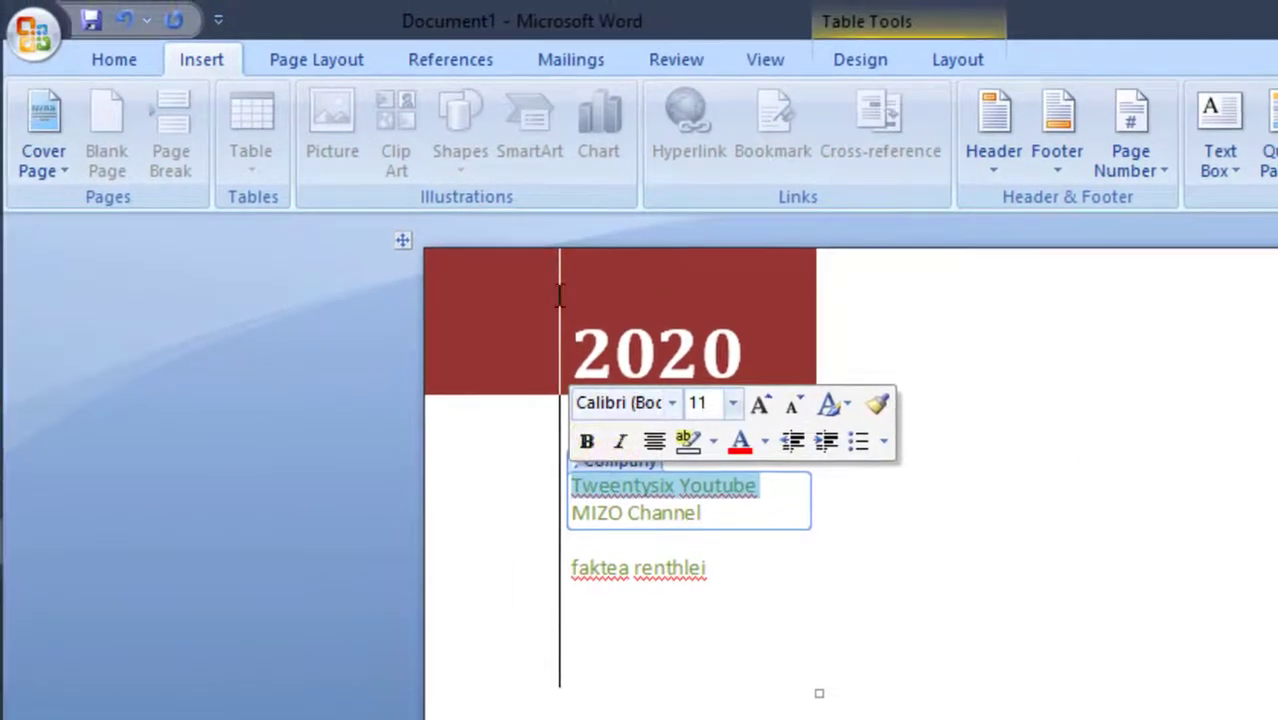
{"action": "left_click", "coordinate": [113, 60]}
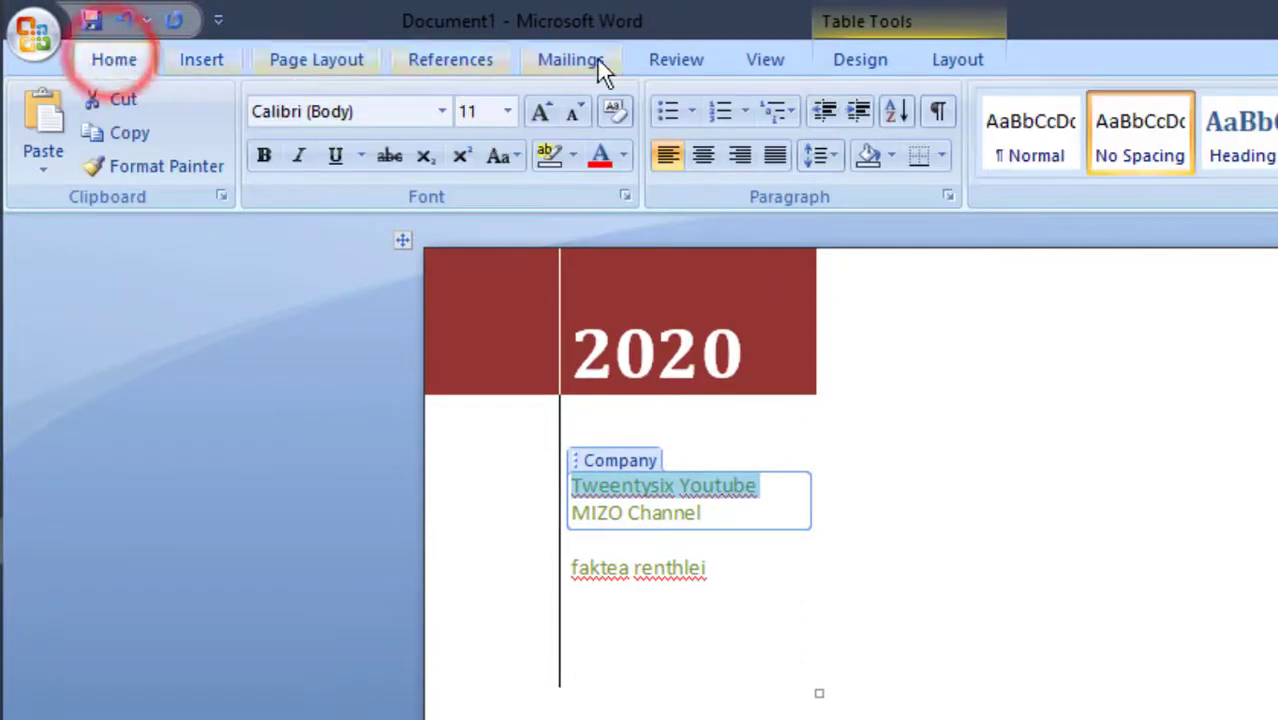
{"action": "left_click", "coordinate": [540, 112]}
{"action": "left_click", "coordinate": [540, 112]}
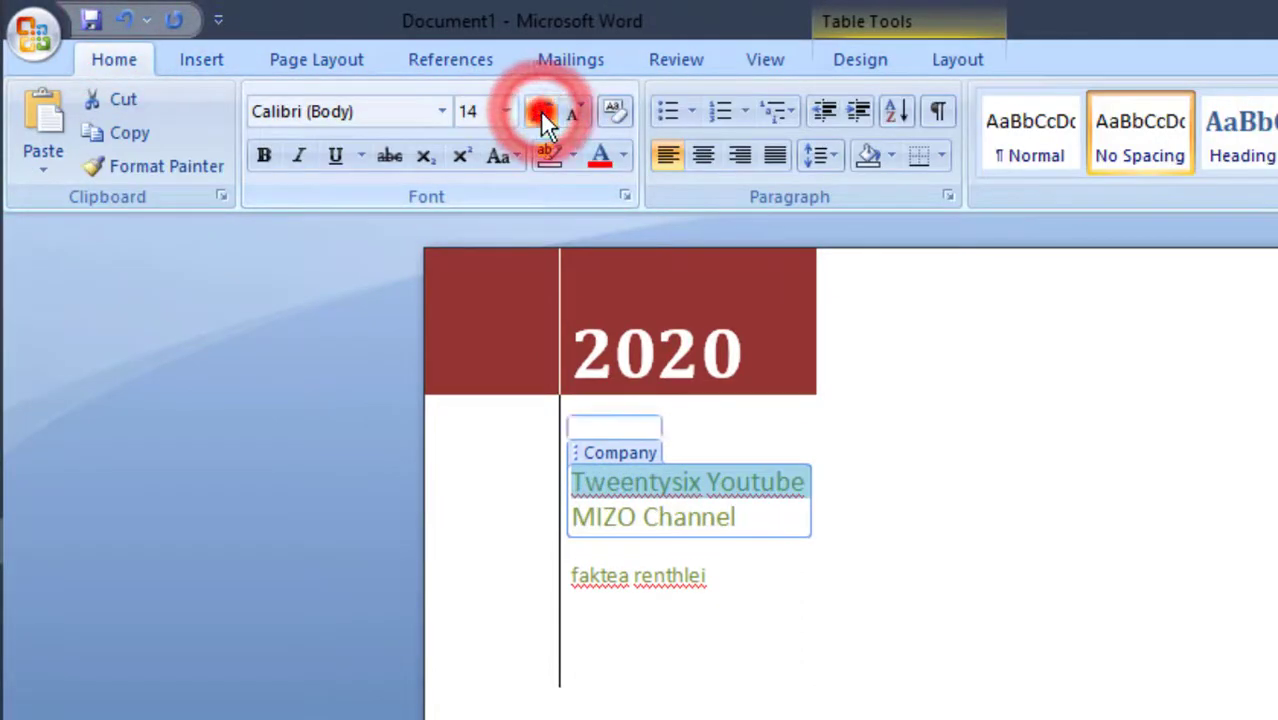
{"action": "left_click", "coordinate": [540, 112]}
{"action": "left_click", "coordinate": [540, 112]}
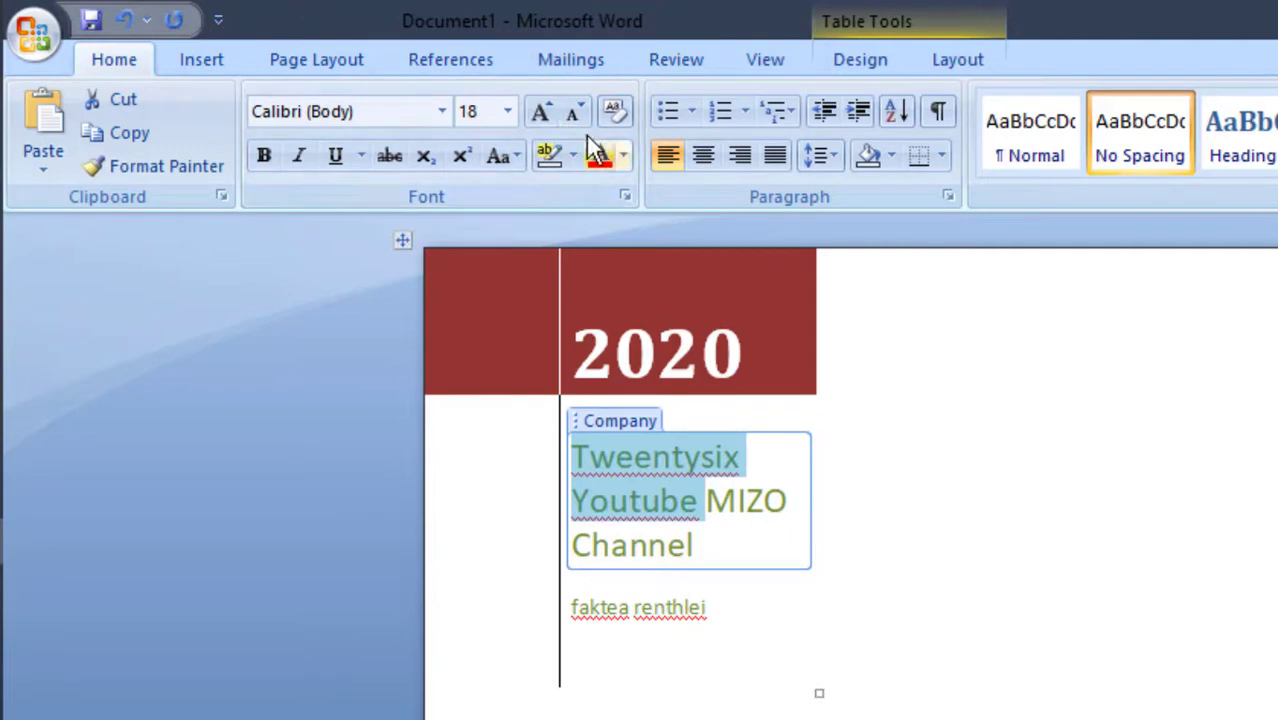
{"action": "left_click", "coordinate": [565, 115]}
{"action": "left_click", "coordinate": [563, 115]}
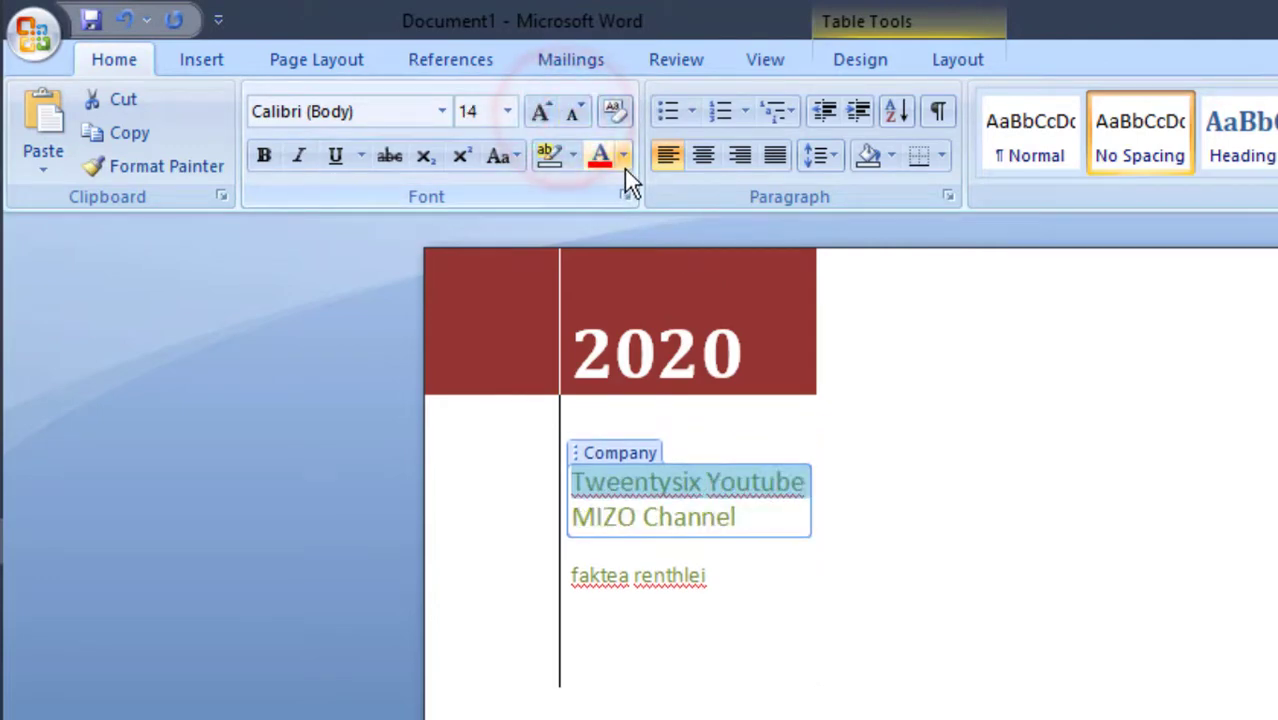
Change the company name's font color to Black, Text 1
{"action": "left_click", "coordinate": [623, 157]}
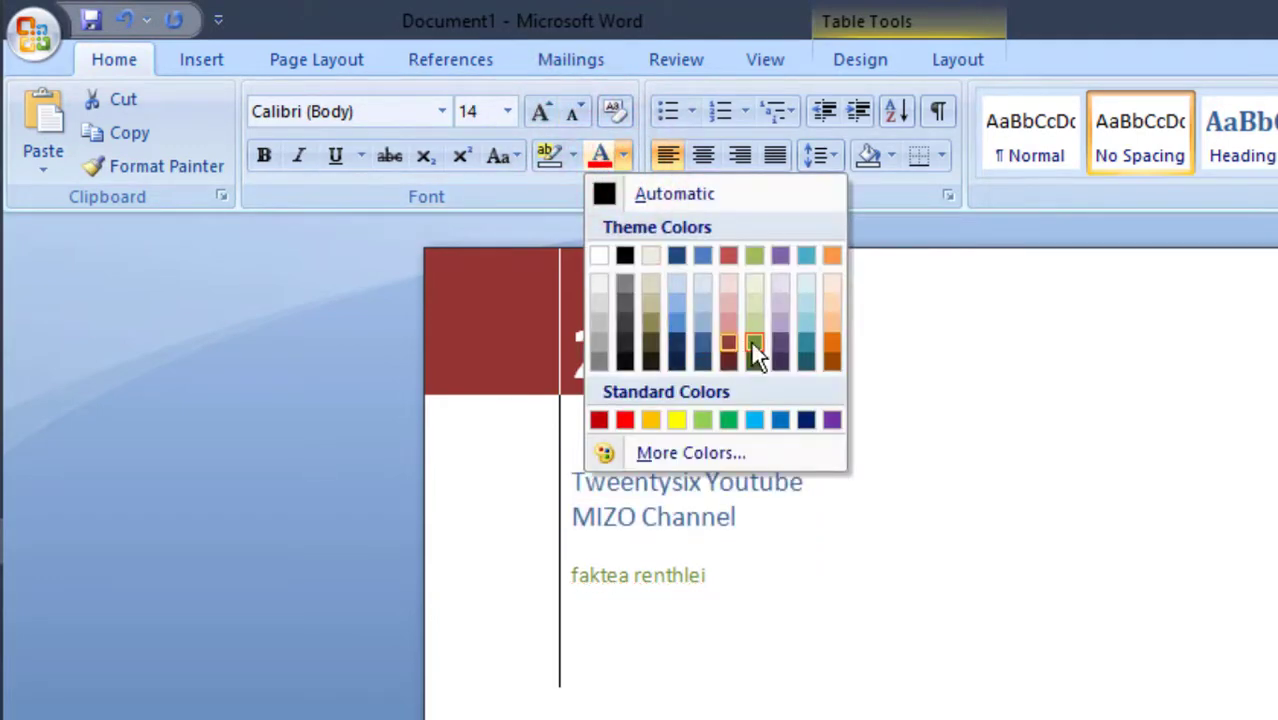
{"action": "left_click", "coordinate": [624, 256]}
{"action": "left_click", "coordinate": [1130, 562]}
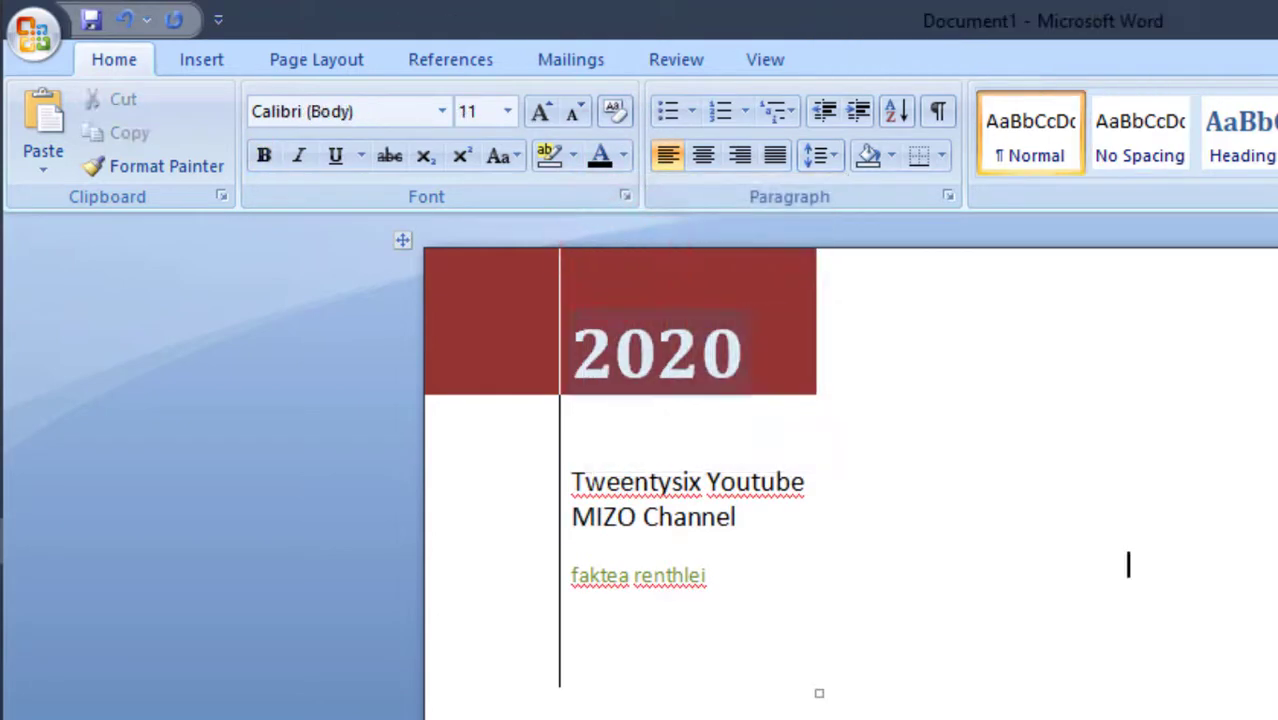
Replace the cover page's document title placeholder with "HFHJKGJKJK HJGJ HJG JHGJ"
{"action": "scroll", "coordinate": [1130, 400], "scroll_direction": "down", "scroll_amount": 8}
{"action": "scroll", "coordinate": [850, 470], "scroll_direction": "down", "scroll_amount": 3}
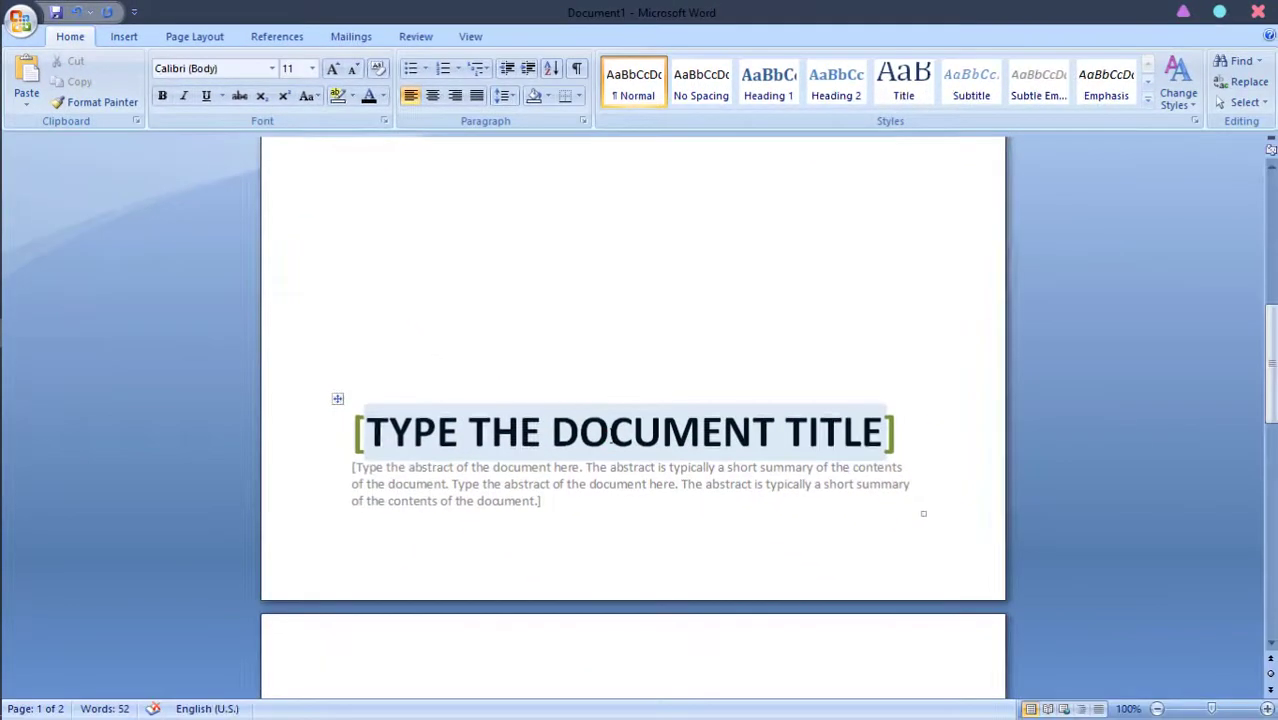
{"action": "left_click", "coordinate": [994, 698]}
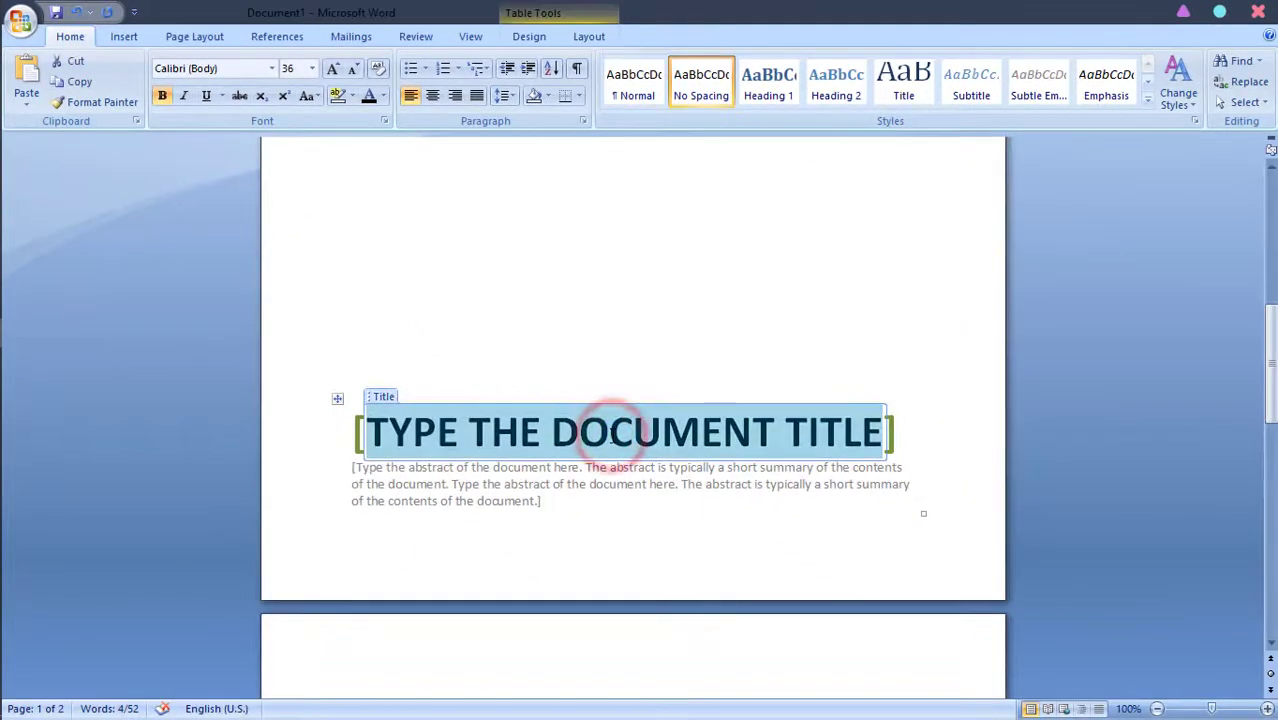
{"action": "type", "text": "HFHJKGJKJK HJ"}
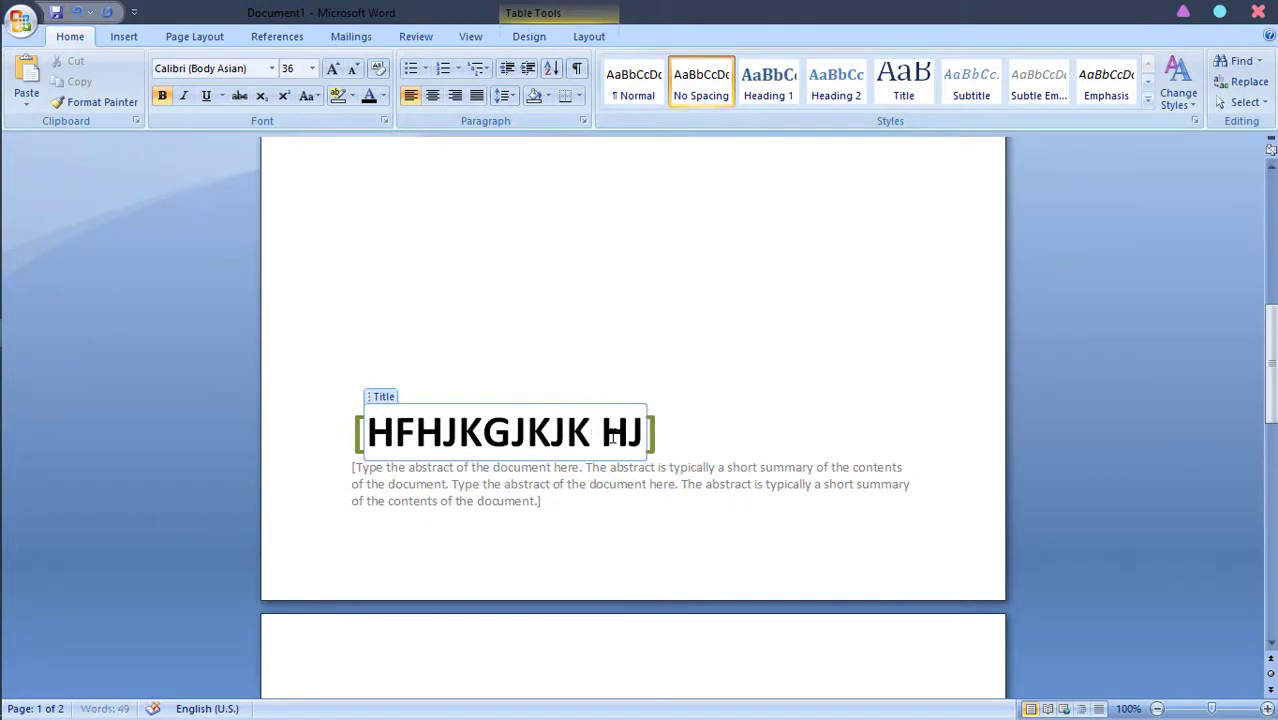
{"action": "type", "text": "GJ HJG JHGJ"}
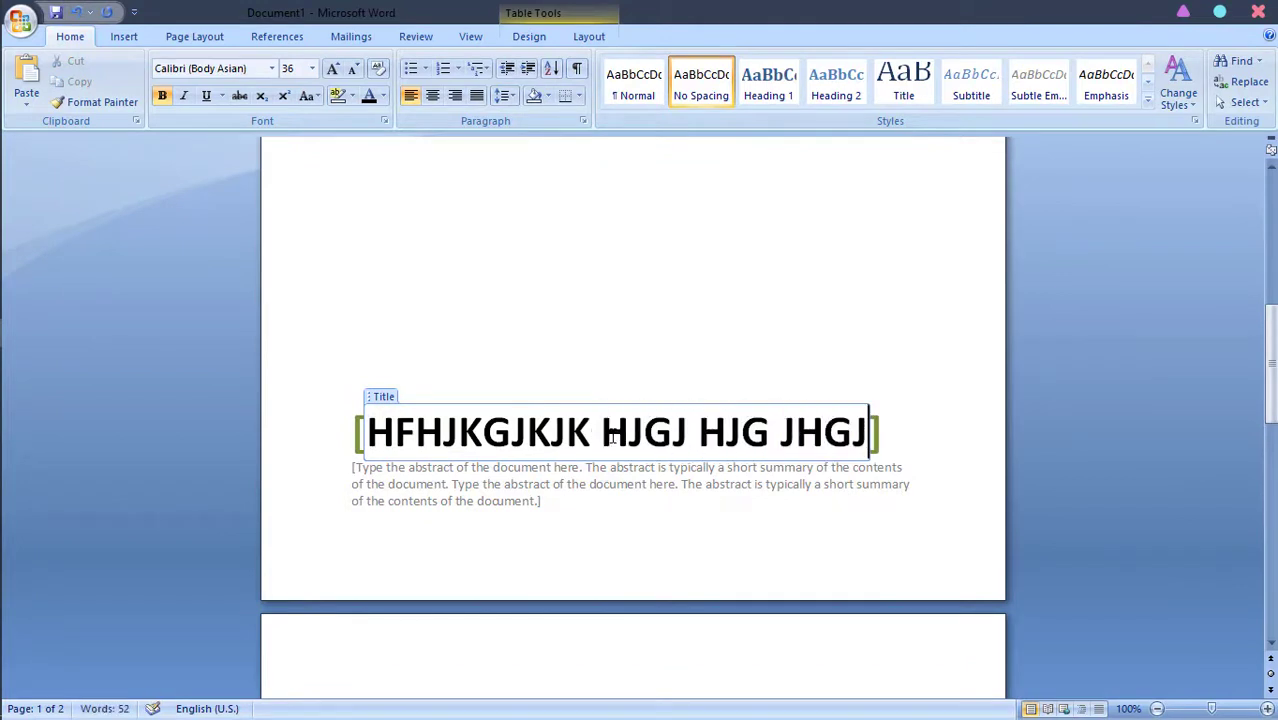
Try replacing the abstract placeholder below the title with a line of random filler text
{"action": "left_click", "coordinate": [474, 492]}
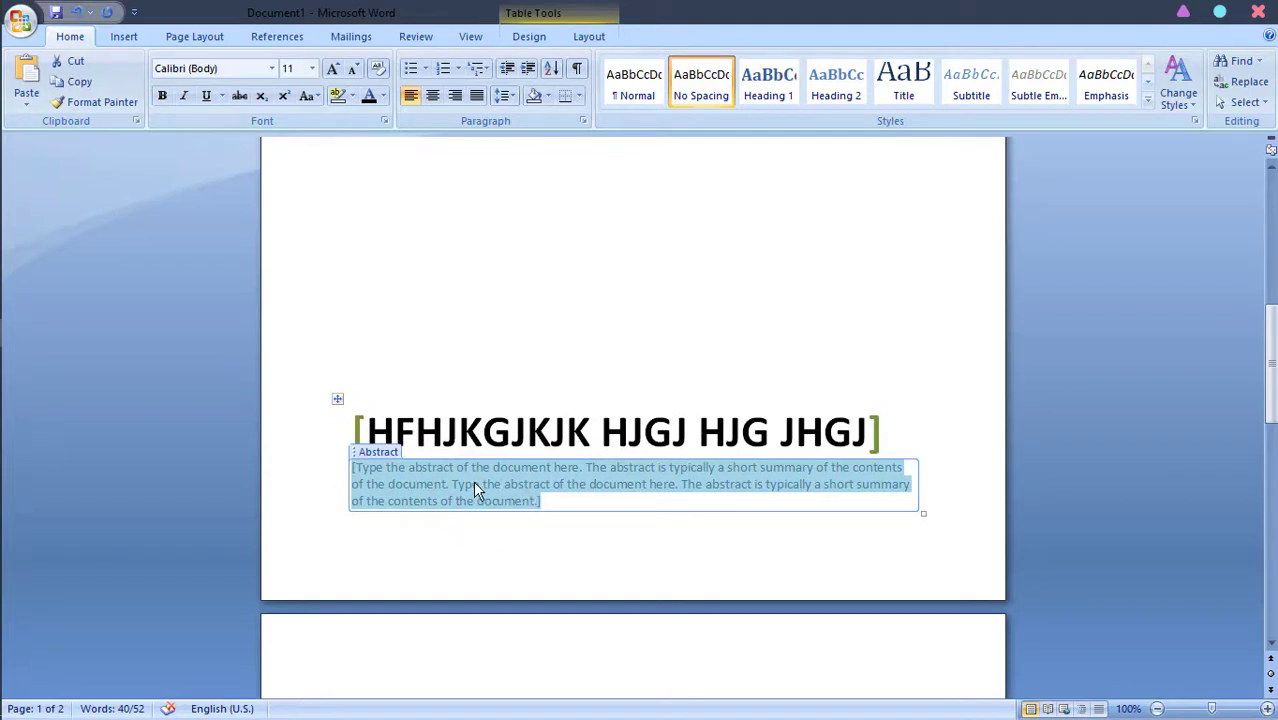
{"action": "type", "text": "hghjjgy"}
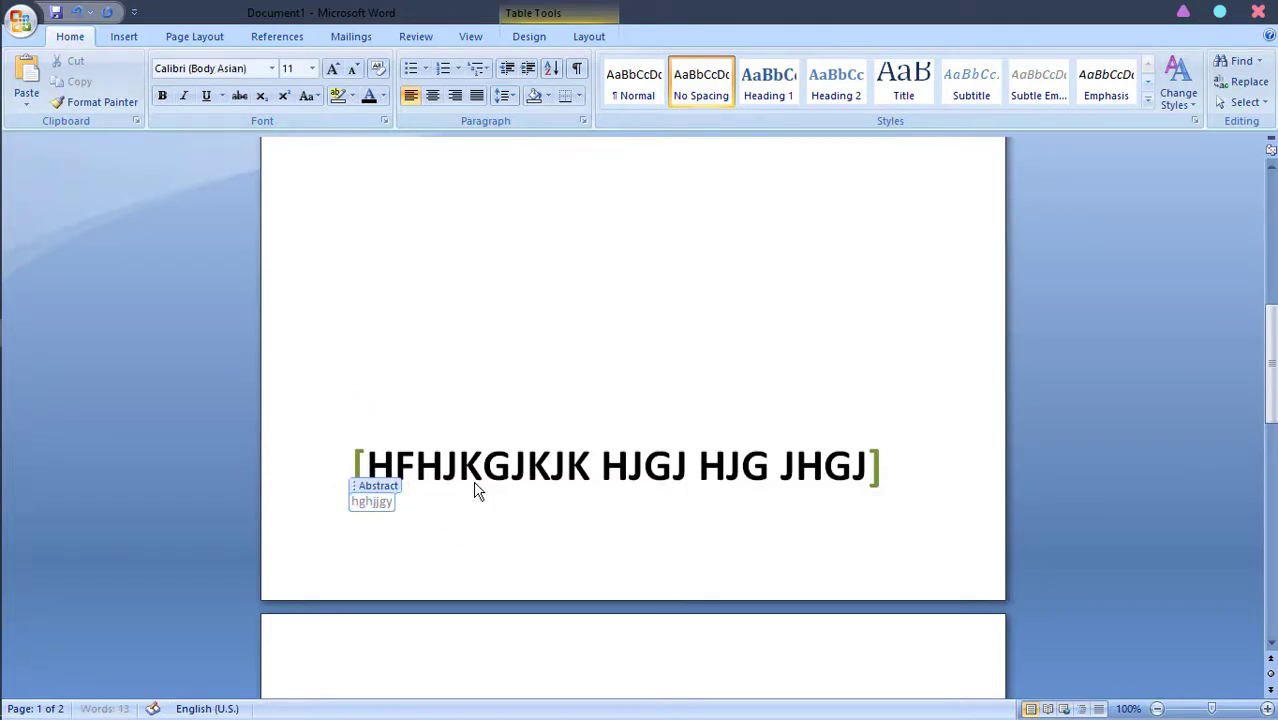
{"action": "type", "text": "fvhjvy "}
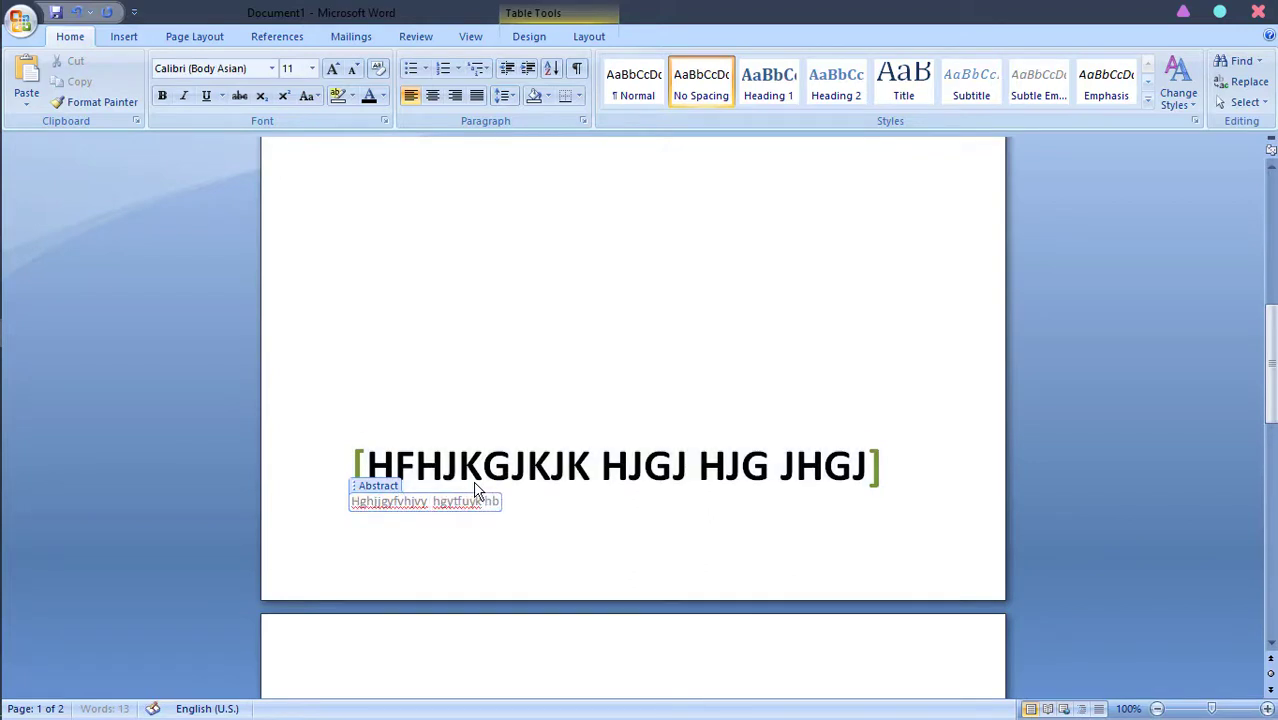
{"action": "type", "text": "hgytfuyk nbugbilubu kjbiuhiuiuuh"}
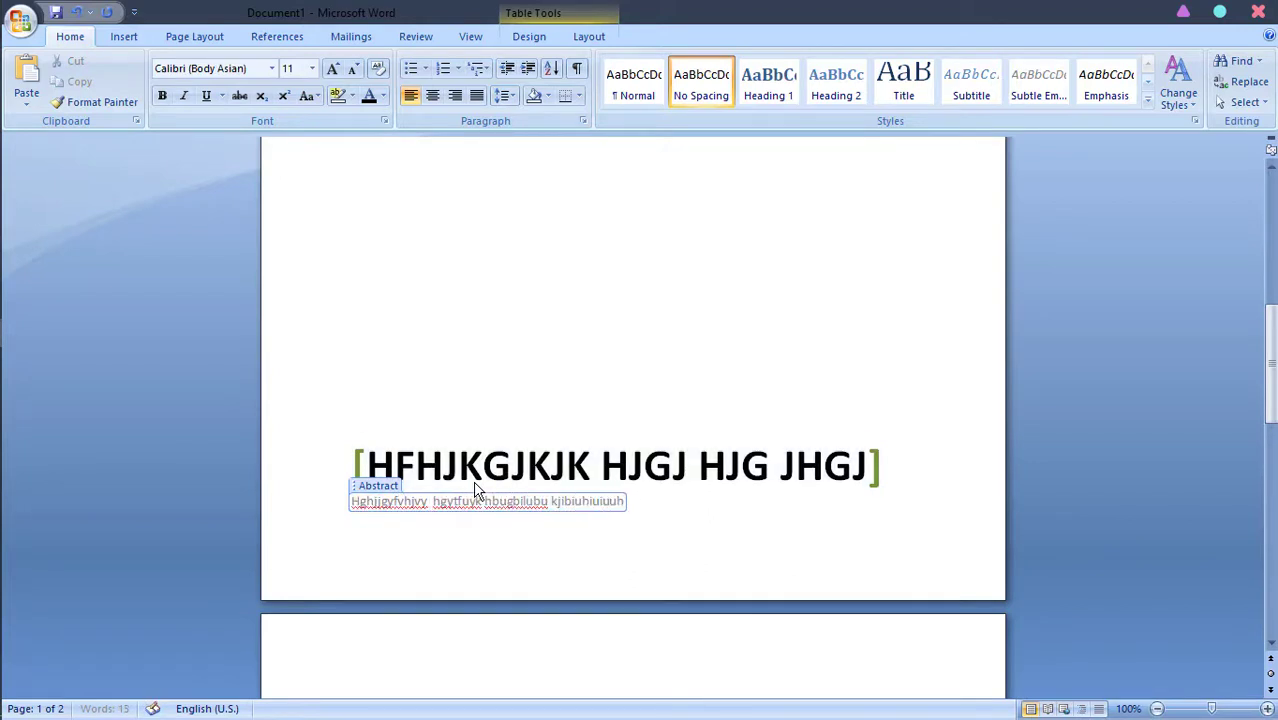
Undo the filler text entered in the abstract field and deselect the field
{"action": "key", "text": "ctrl+z"}
{"action": "key", "text": "ctrl+z"}
{"action": "key", "text": "ctrl+z"}
{"action": "key", "text": "ctrl+z"}
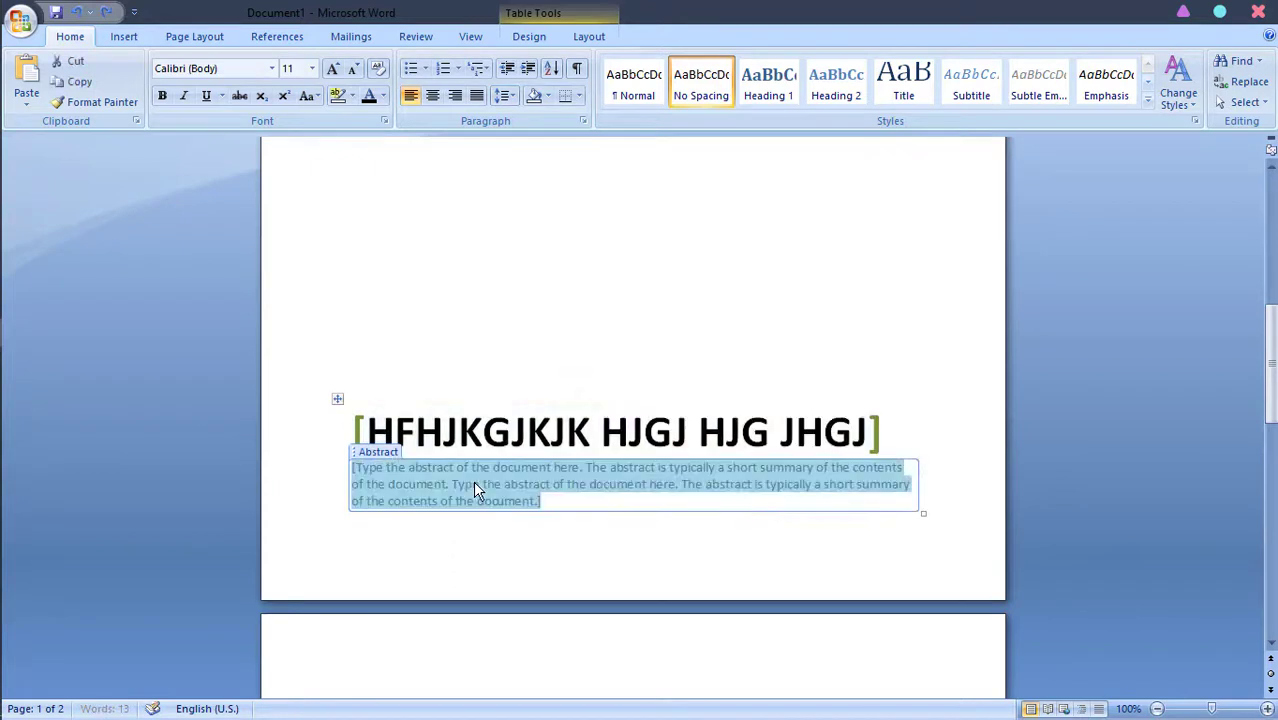
{"action": "left_click", "coordinate": [474, 278]}
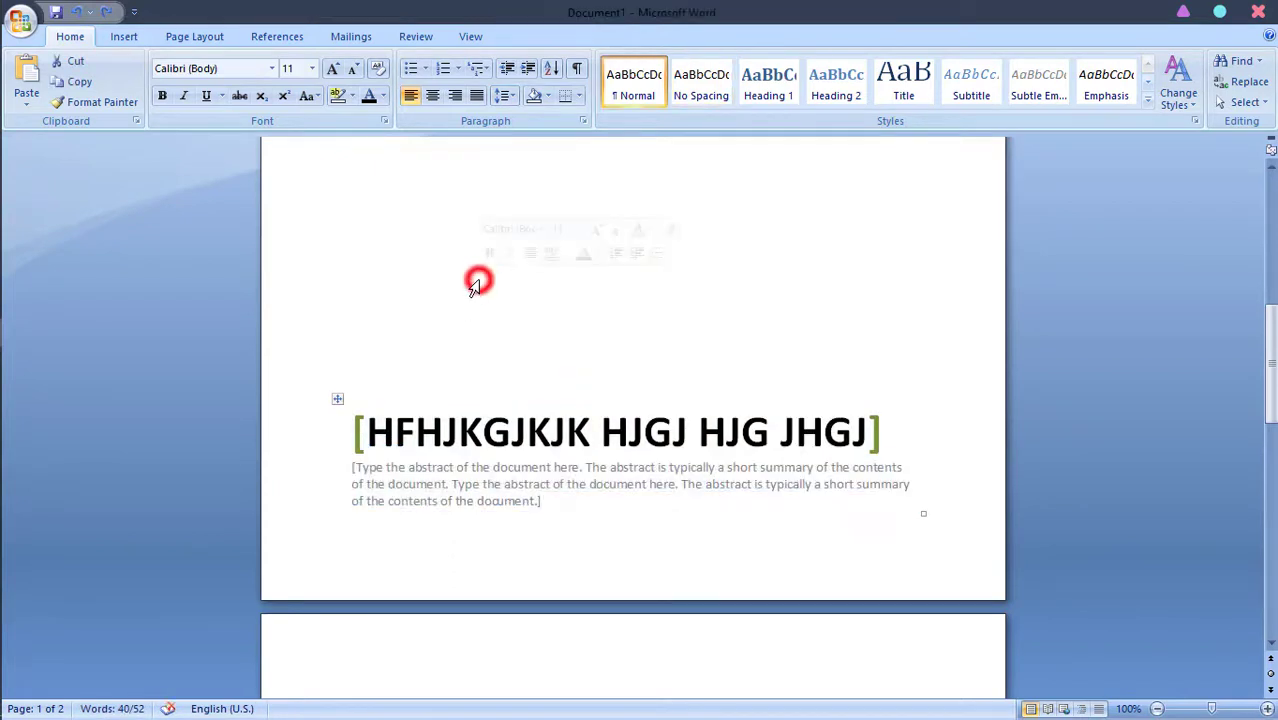
Insert the picture file "new" from the Desktop folder onto the cover page
{"action": "scroll", "coordinate": [474, 280], "scroll_direction": "up", "scroll_amount": 10}
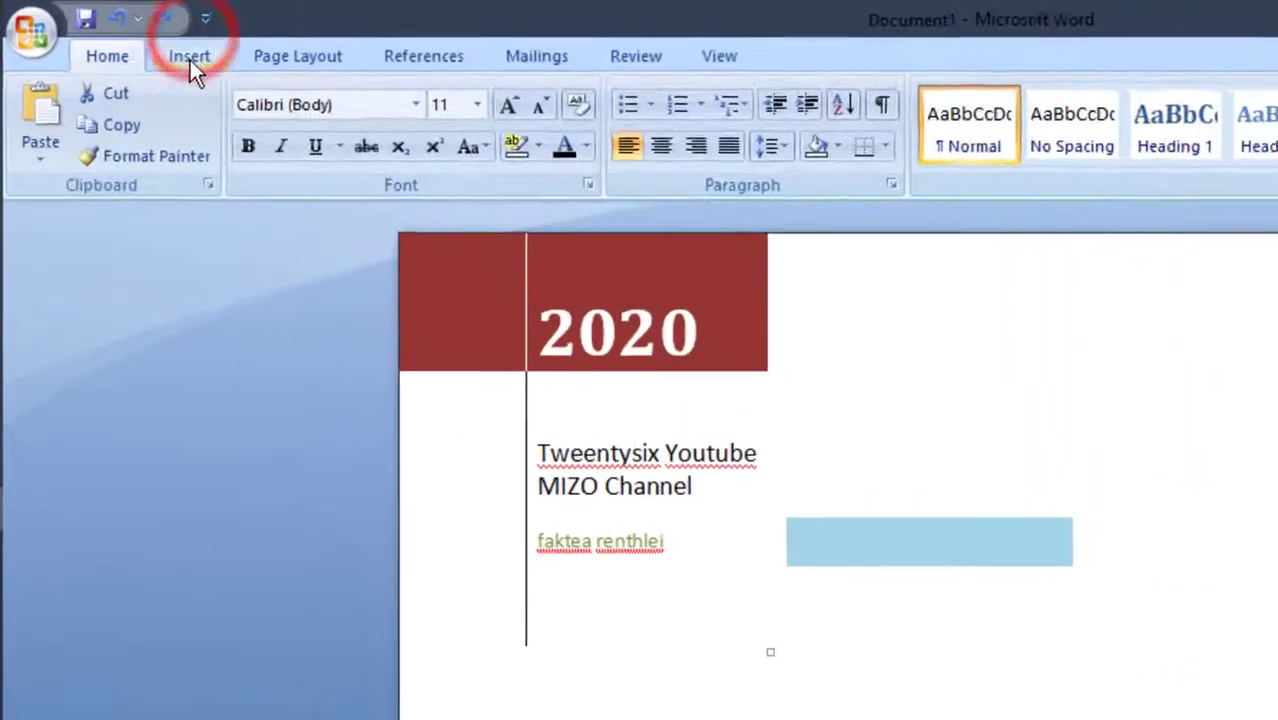
{"action": "left_click", "coordinate": [123, 36]}
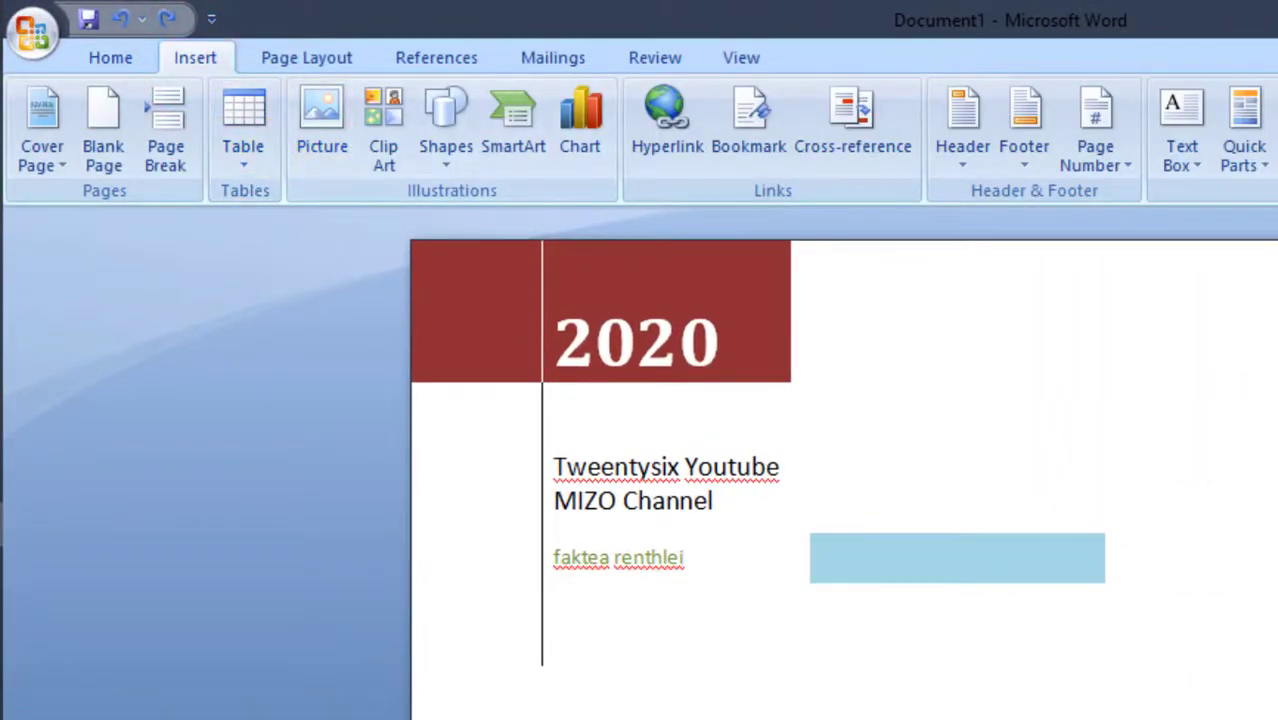
{"action": "scroll", "coordinate": [840, 460], "scroll_direction": "down", "scroll_amount": 8}
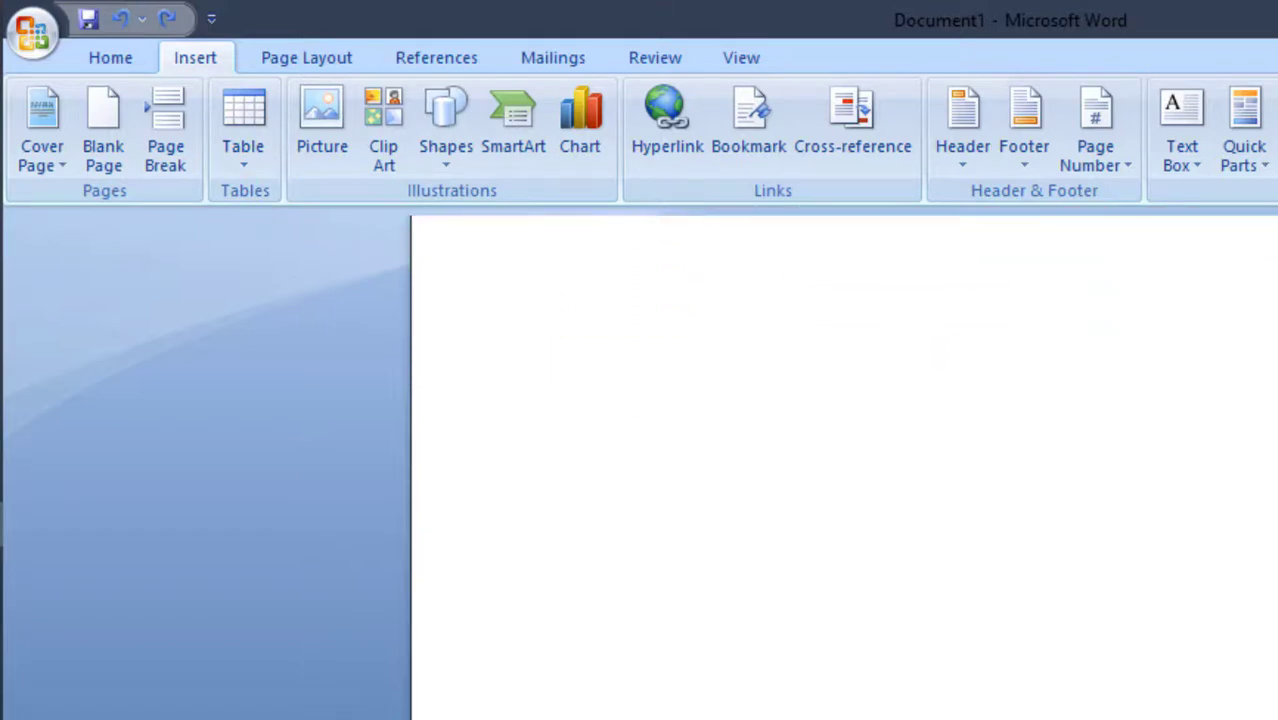
{"action": "scroll", "coordinate": [840, 460], "scroll_direction": "up", "scroll_amount": 1}
{"action": "scroll", "coordinate": [840, 460], "scroll_direction": "down", "scroll_amount": 2}
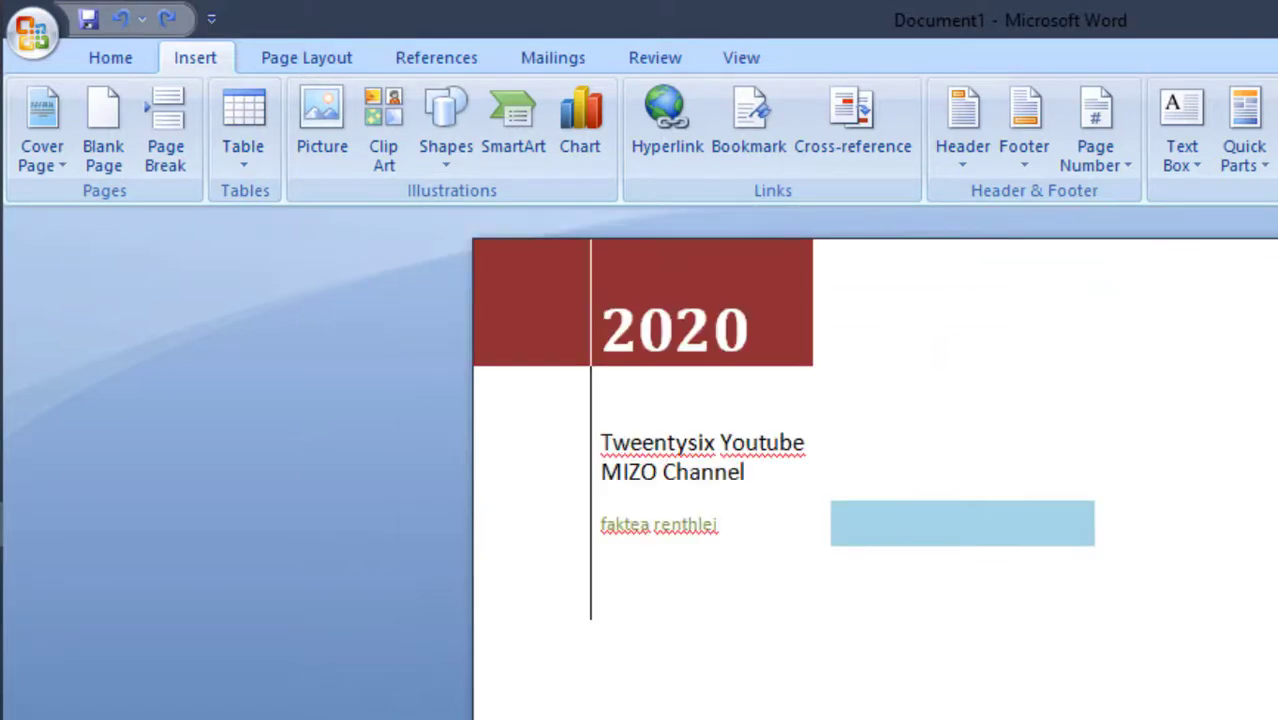
{"action": "scroll", "coordinate": [840, 460], "scroll_direction": "down", "scroll_amount": 3}
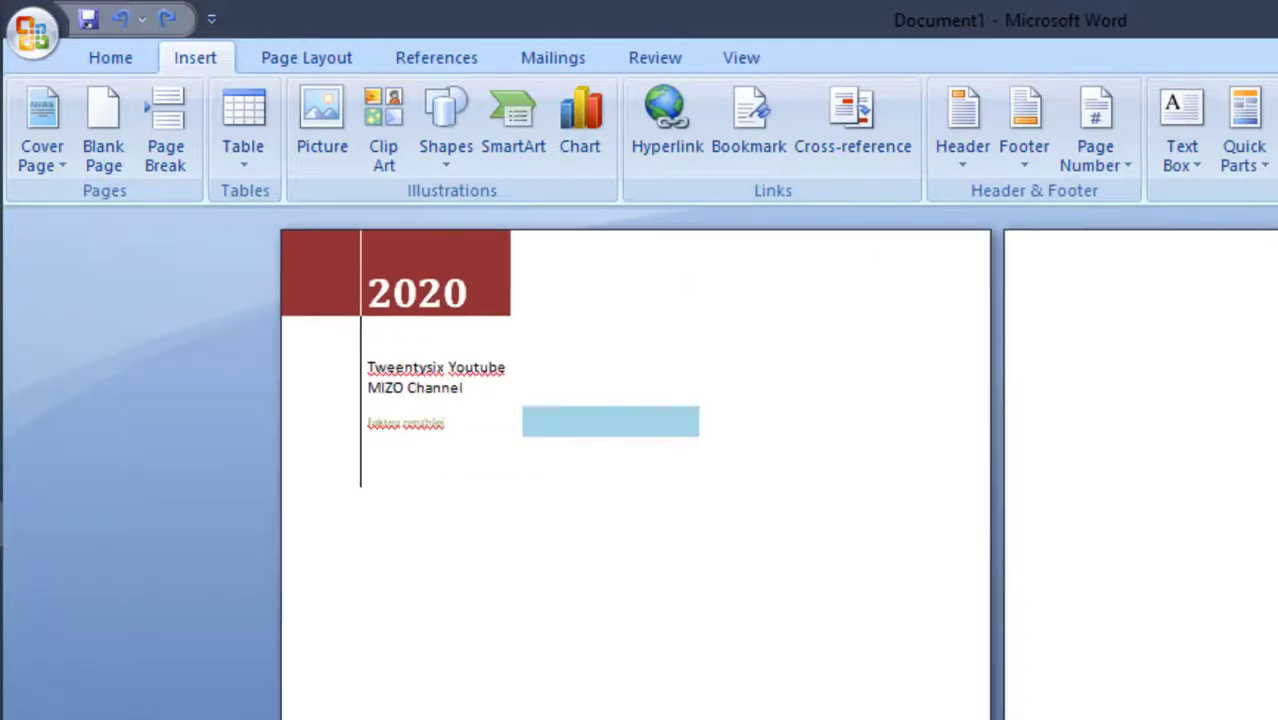
{"action": "left_click", "coordinate": [334, 140]}
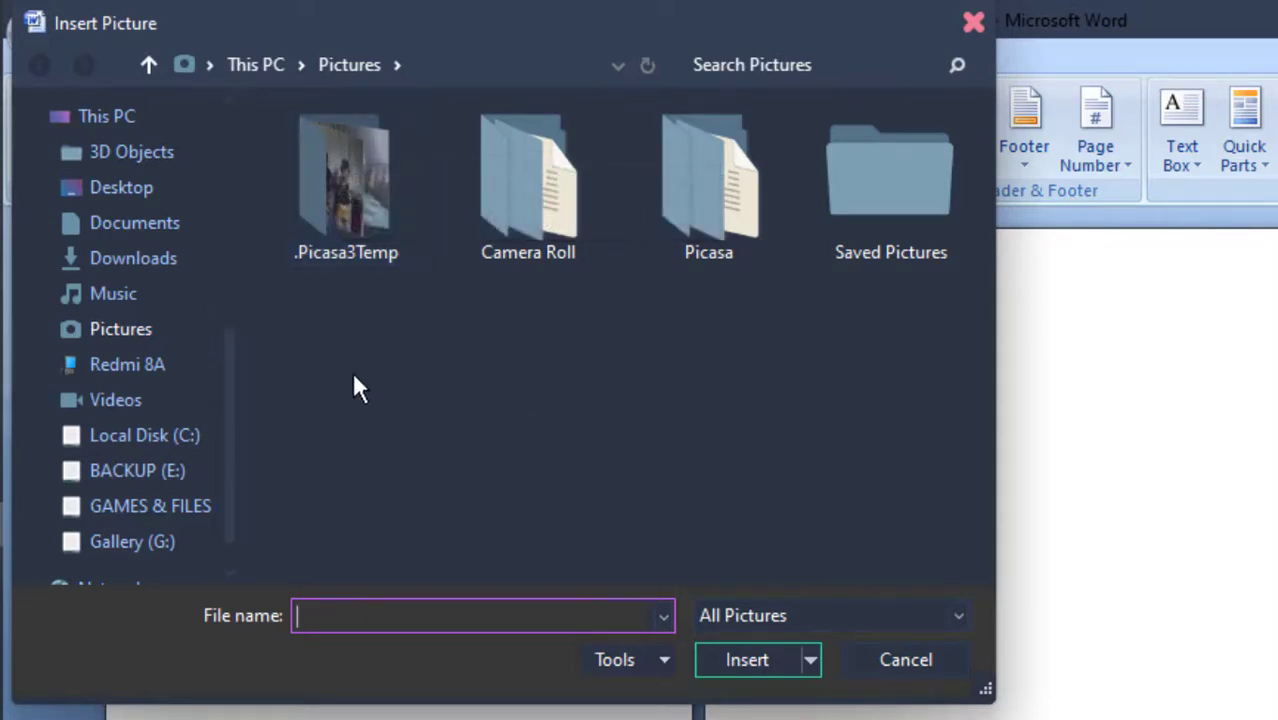
{"action": "left_click", "coordinate": [139, 196]}
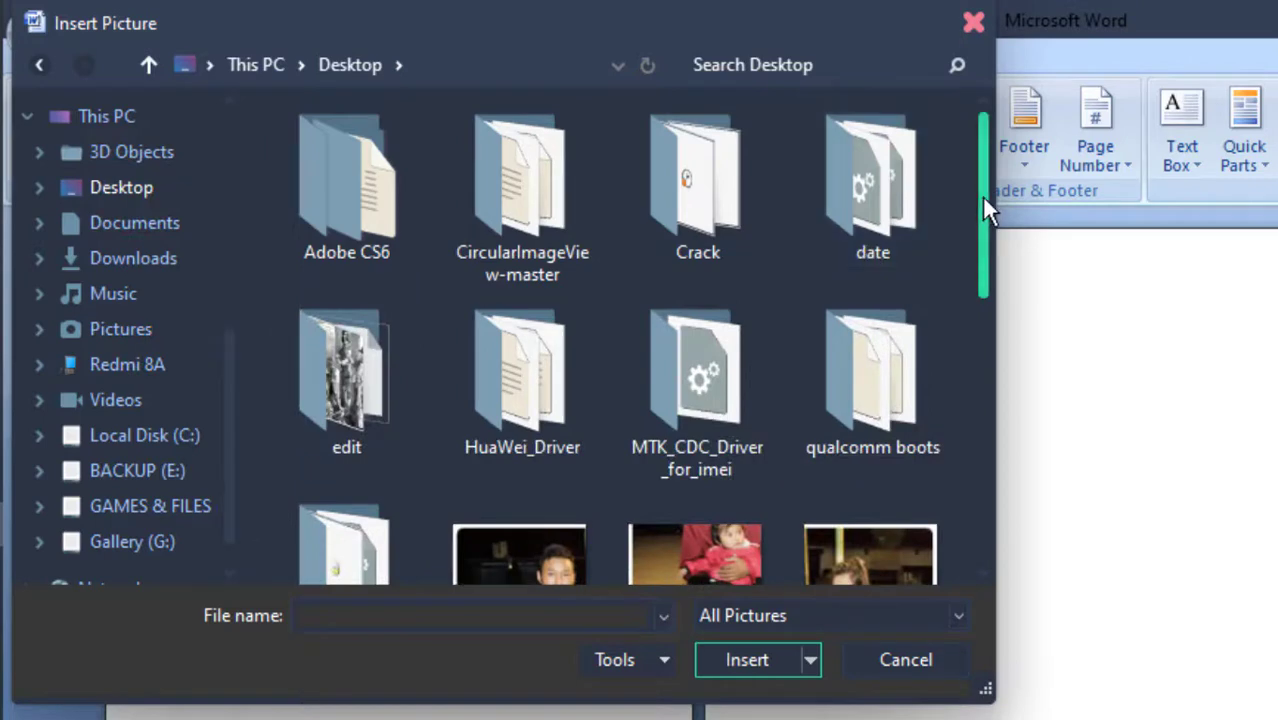
{"action": "left_click", "coordinate": [981, 195]}
{"action": "left_click_drag", "start_coordinate": [981, 195], "coordinate": [970, 422]}
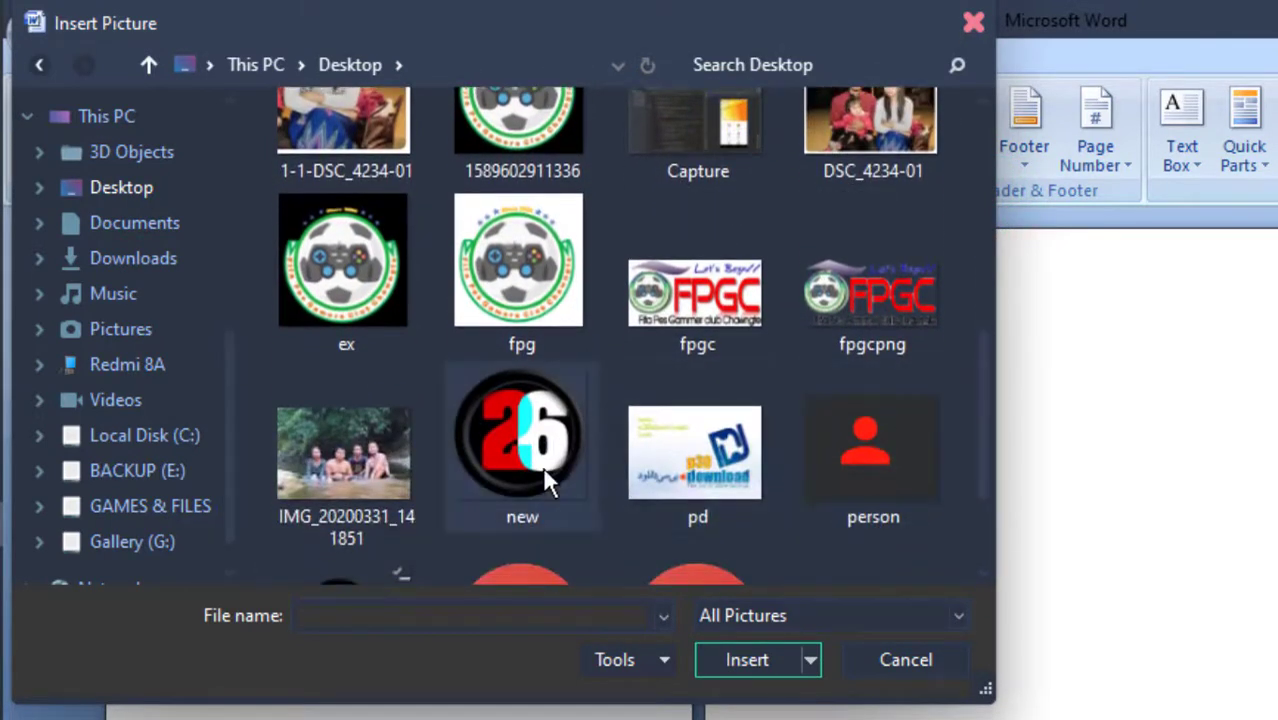
{"action": "left_click", "coordinate": [542, 466]}
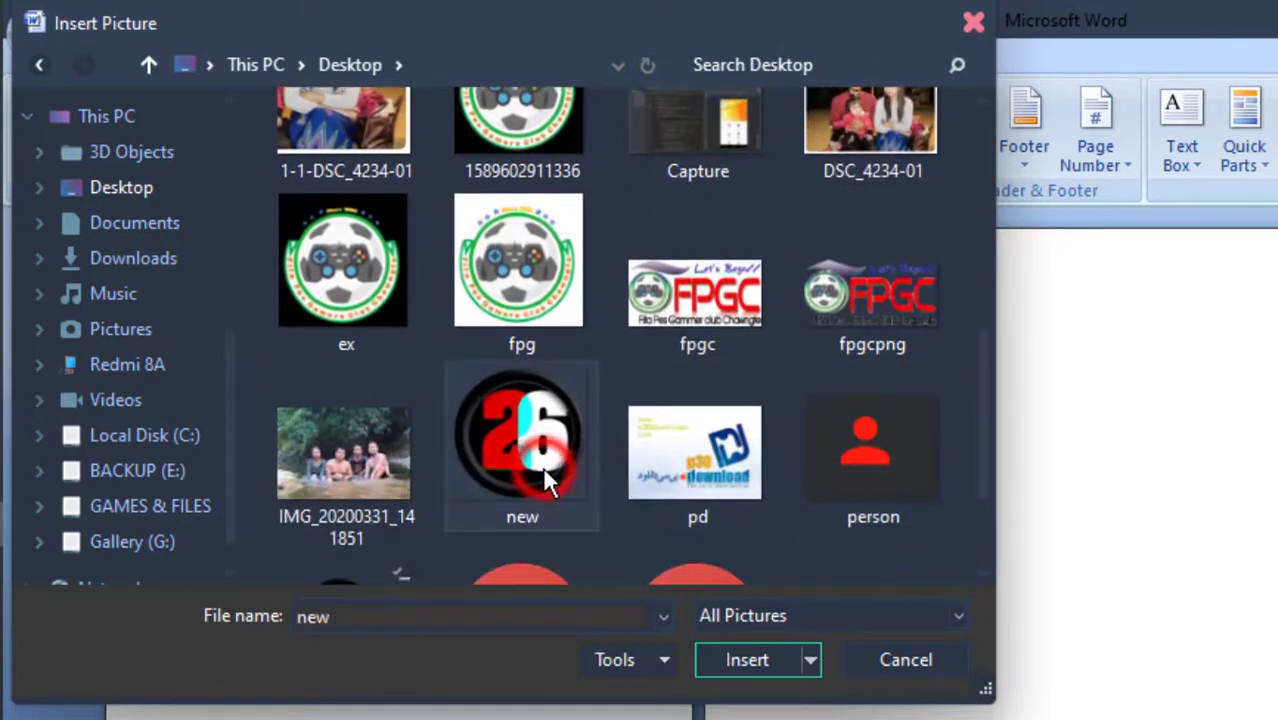
{"action": "left_click", "coordinate": [733, 660]}
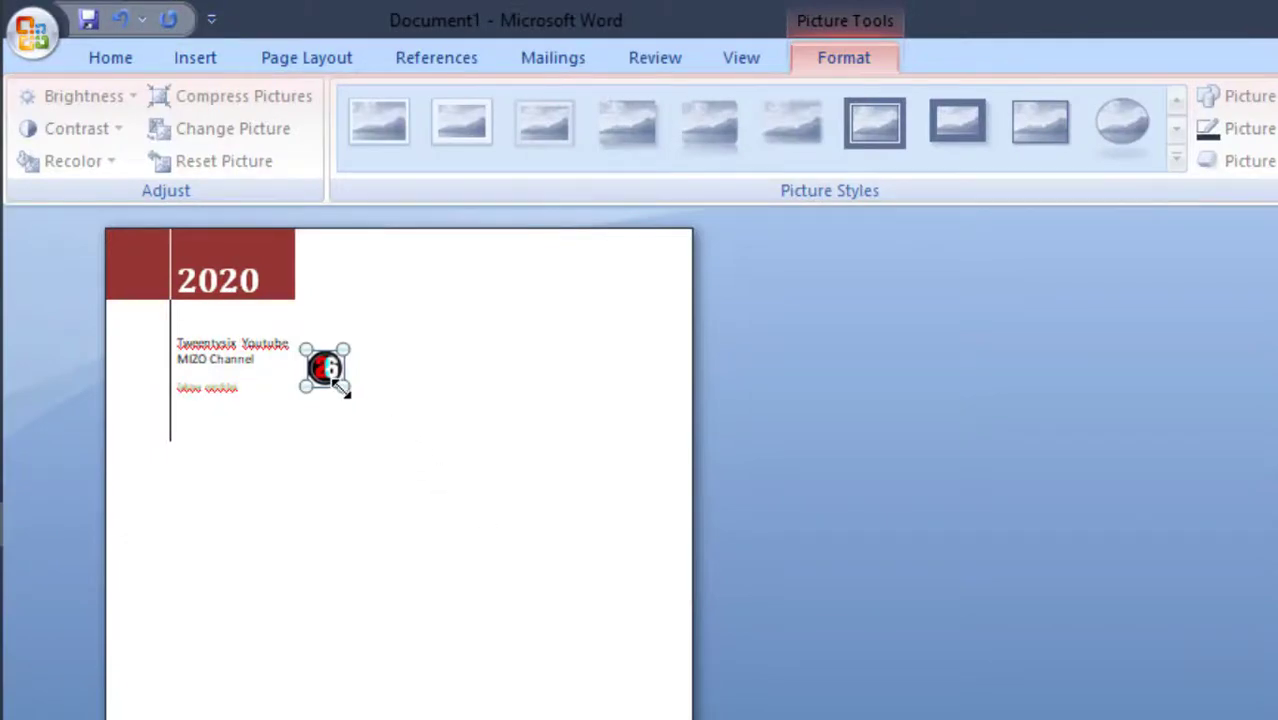
Enlarge the inserted 26 logo to about 11 cm square and undo the copy placed on the second page
{"action": "left_click_drag", "start_coordinate": [342, 391], "coordinate": [530, 659]}
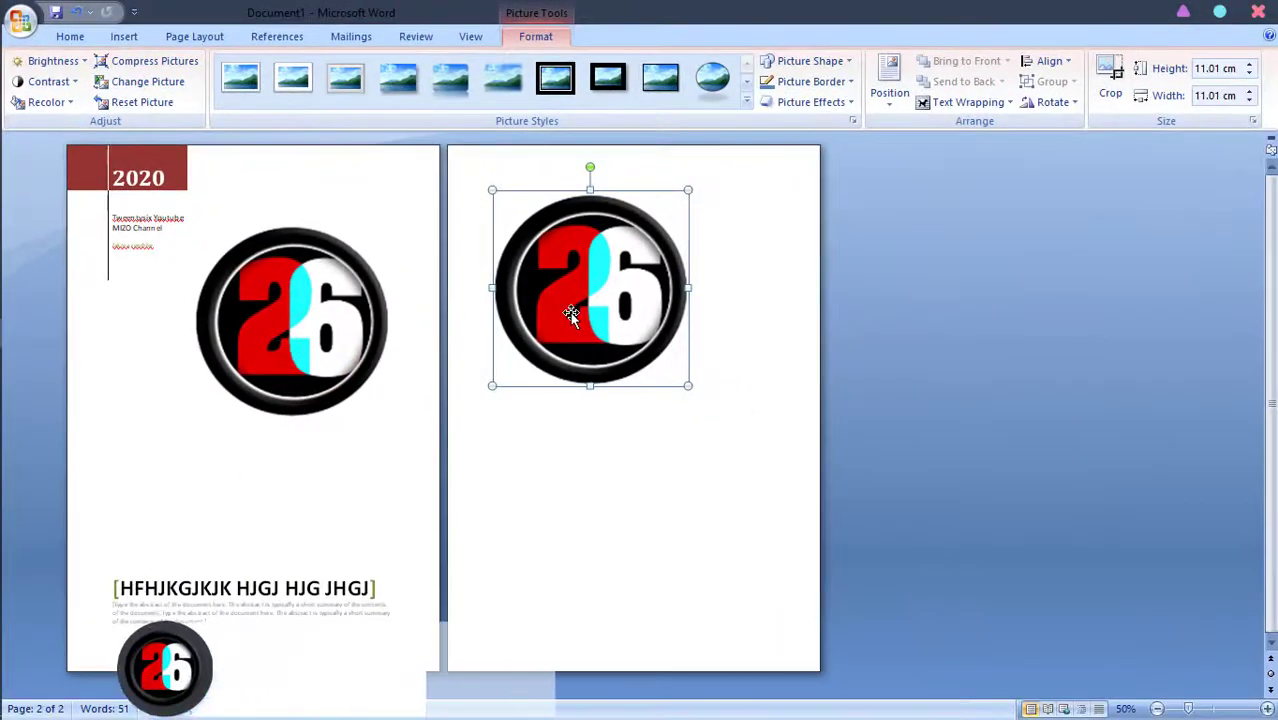
{"action": "key", "text": "ctrl+z"}
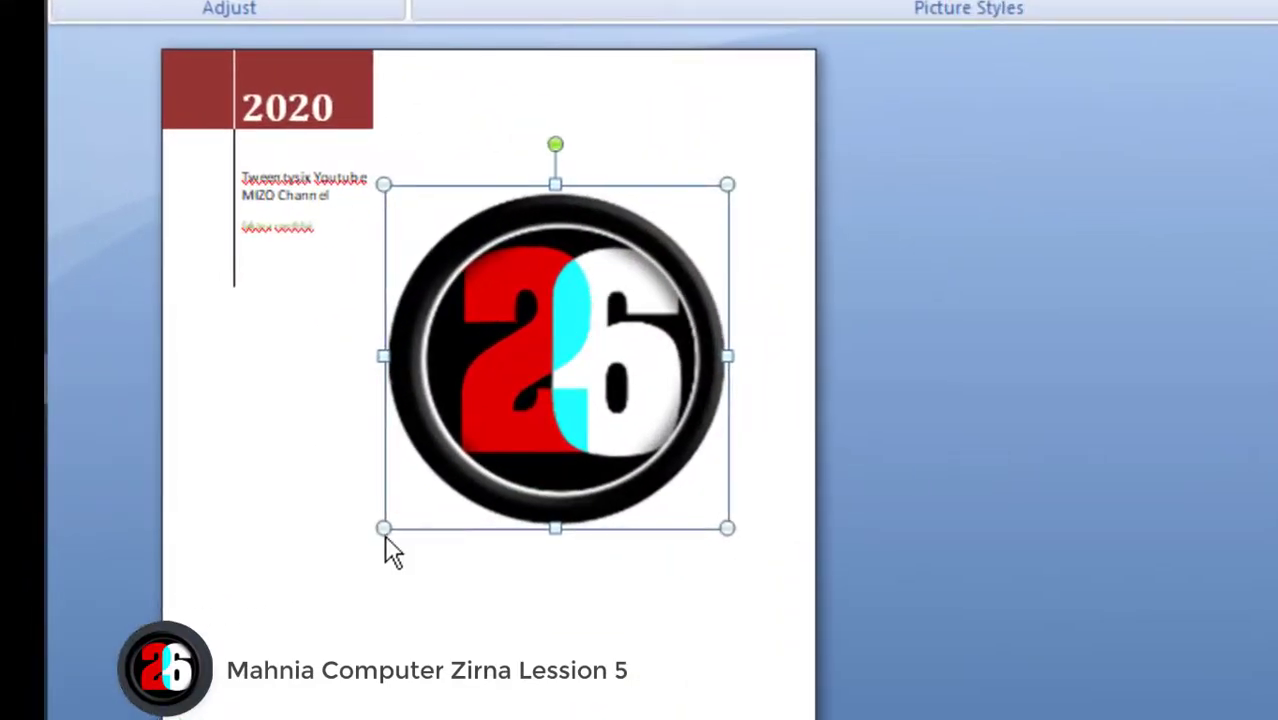
Try enlarging the logo further across the cover page, and delete the picture
{"action": "left_click_drag", "start_coordinate": [383, 529], "coordinate": [245, 595]}
{"action": "left_click_drag", "start_coordinate": [625, 425], "coordinate": [582, 428]}
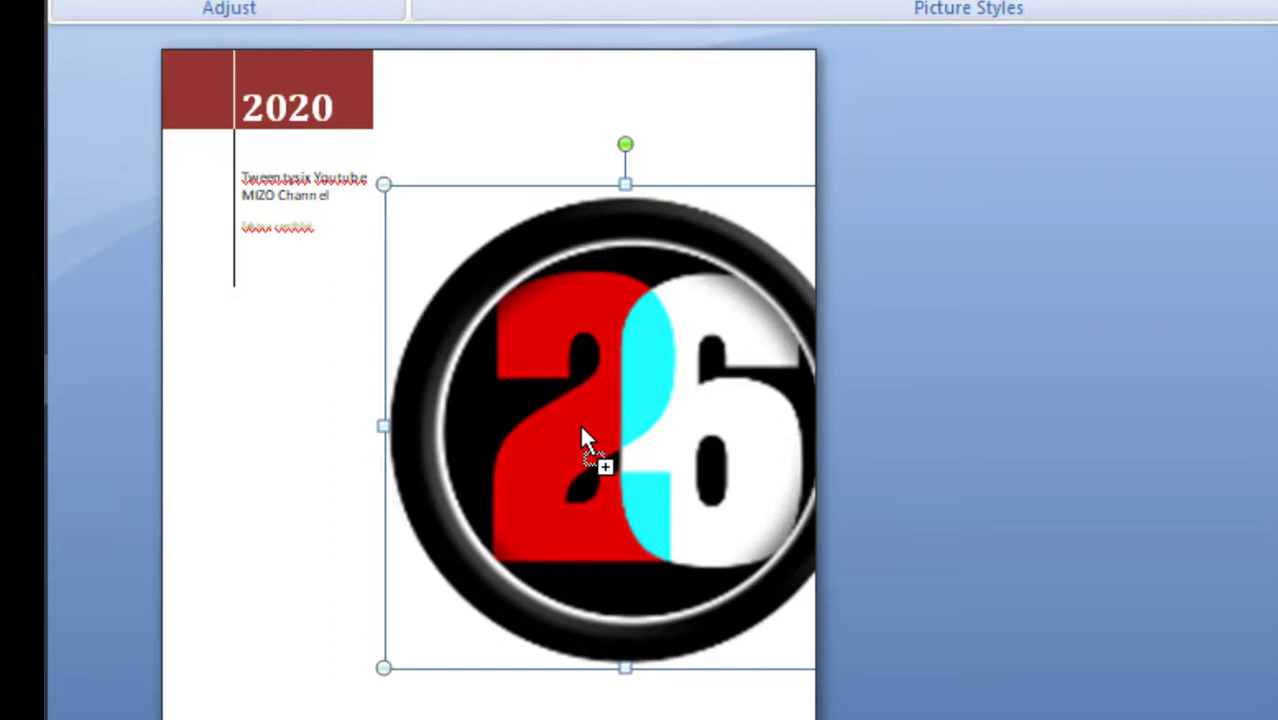
{"action": "key", "text": "Delete"}
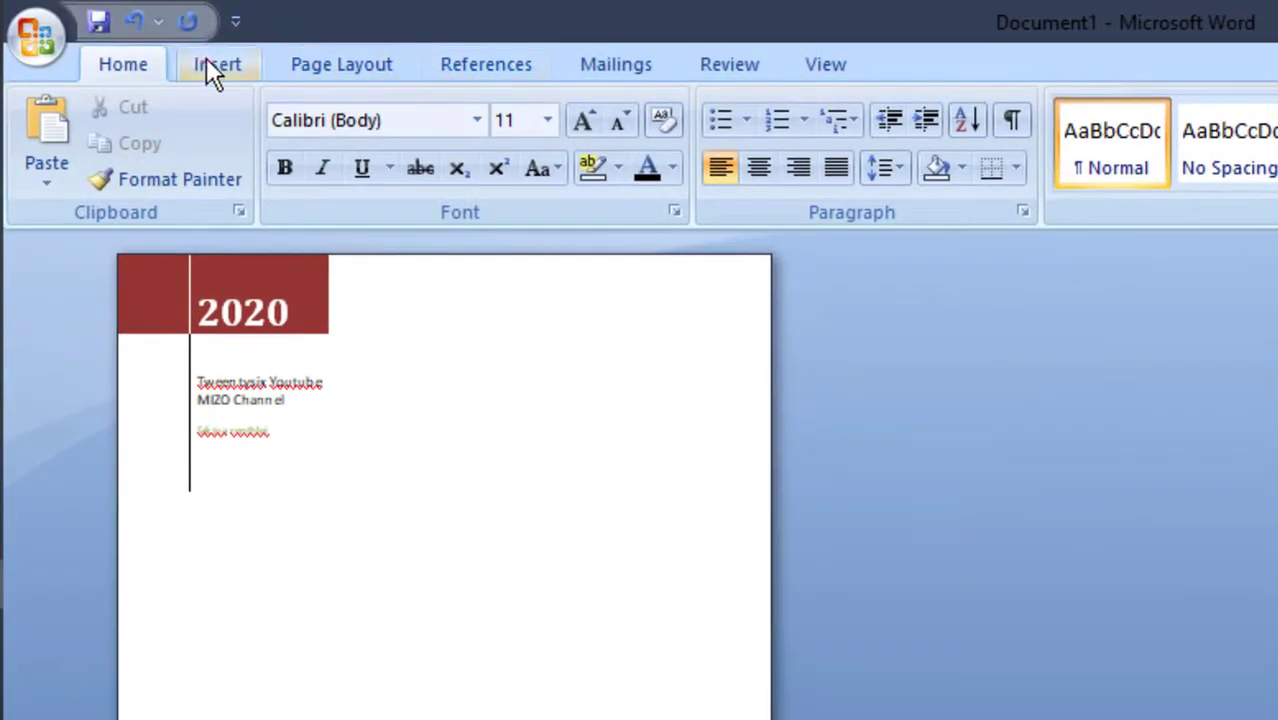
Shrink the table holding the year and company name into a narrower, shorter block in the page corner
{"action": "left_click", "coordinate": [206, 60]}
{"action": "left_click", "coordinate": [385, 611]}
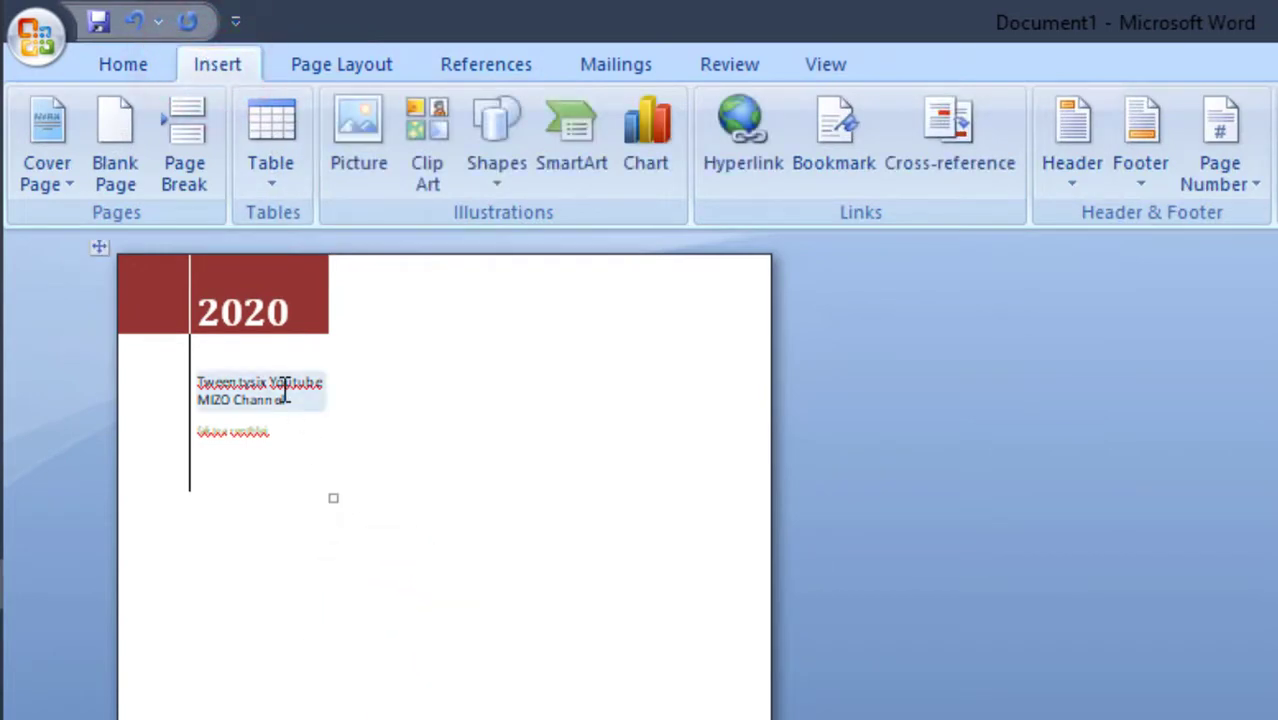
{"action": "left_click_drag", "start_coordinate": [333, 495], "coordinate": [303, 422]}
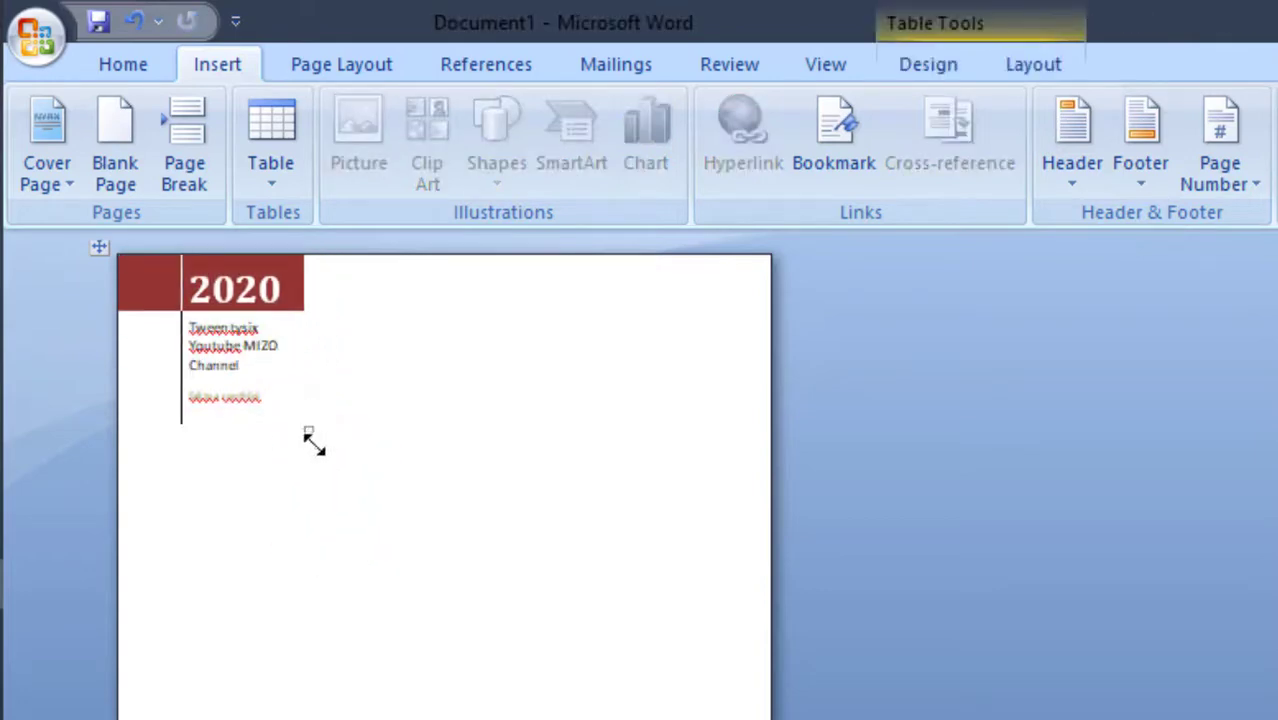
{"action": "left_click", "coordinate": [273, 695]}
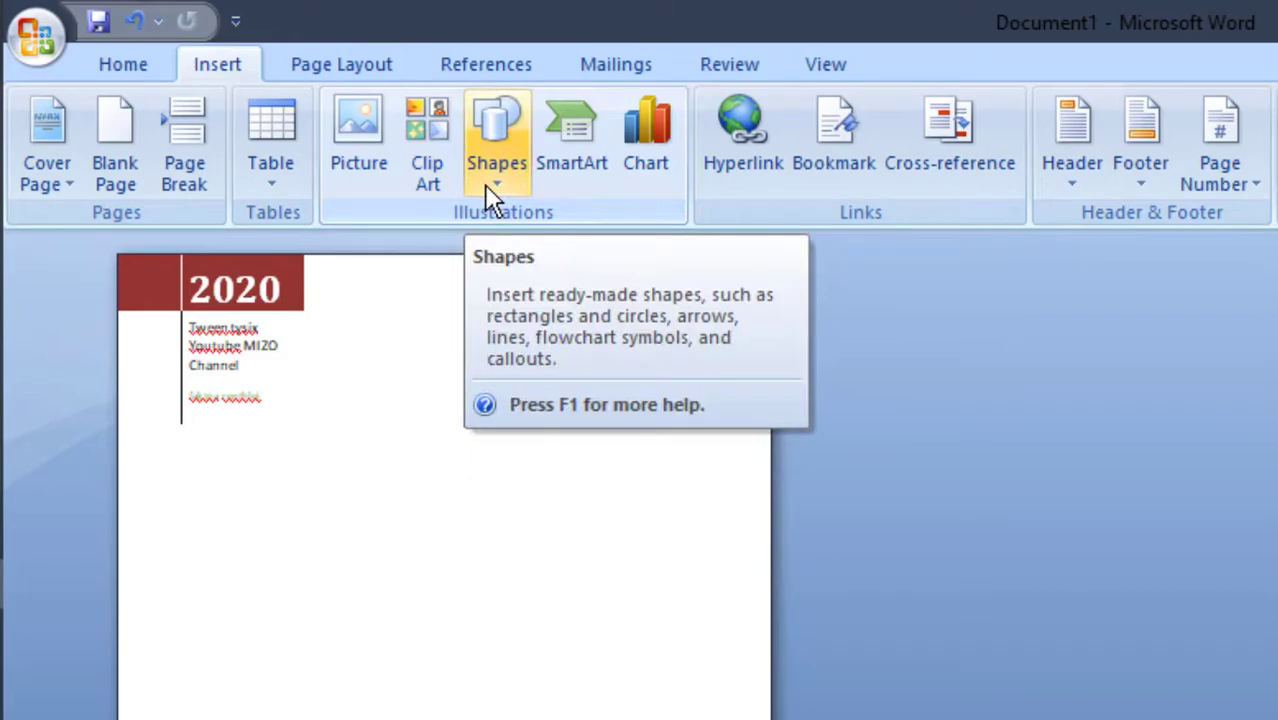
Insert the 26 logo from a clip art search that includes Office Online, and enlarge it to about 11.75 cm square
{"action": "left_click", "coordinate": [422, 148]}
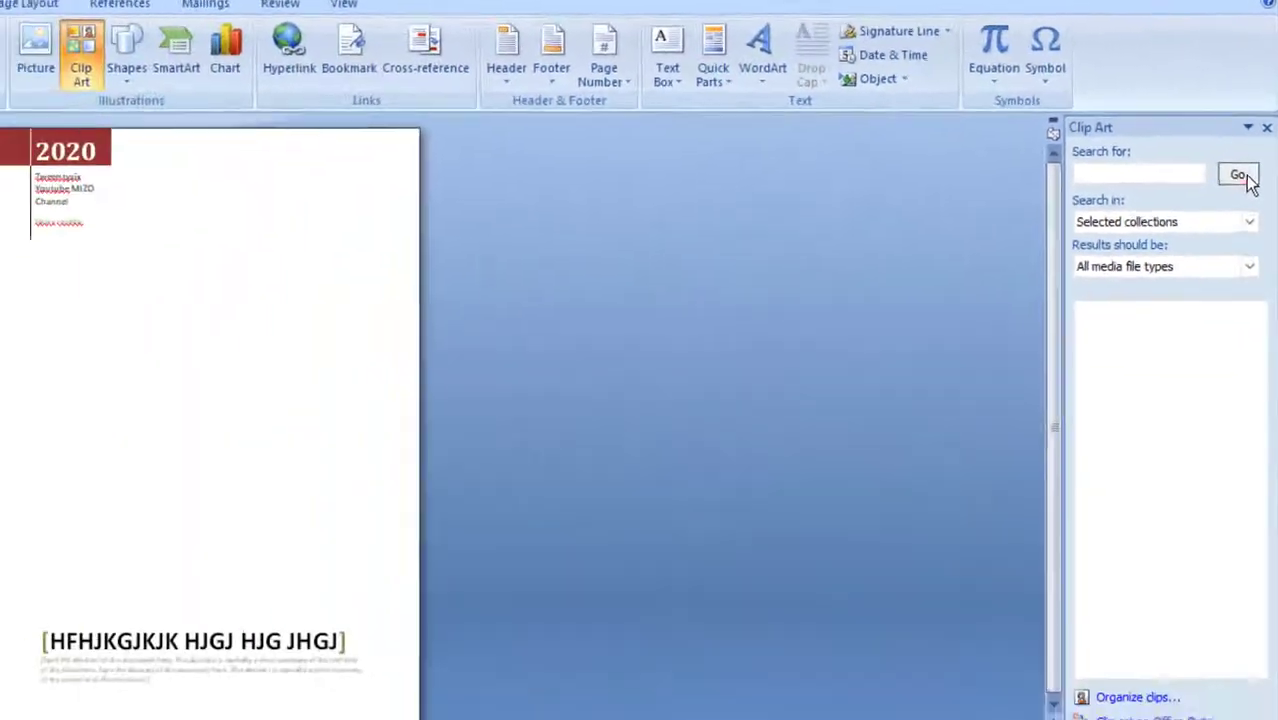
{"action": "left_click", "coordinate": [1218, 367]}
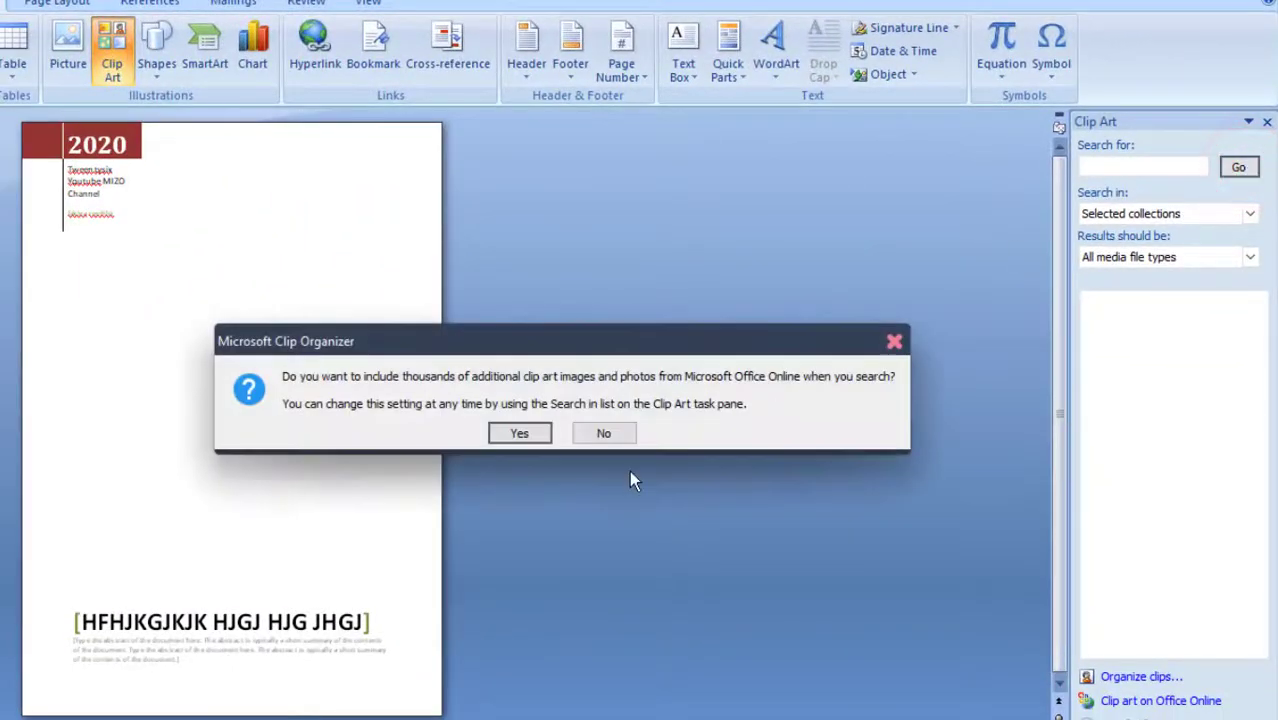
{"action": "left_click", "coordinate": [519, 435]}
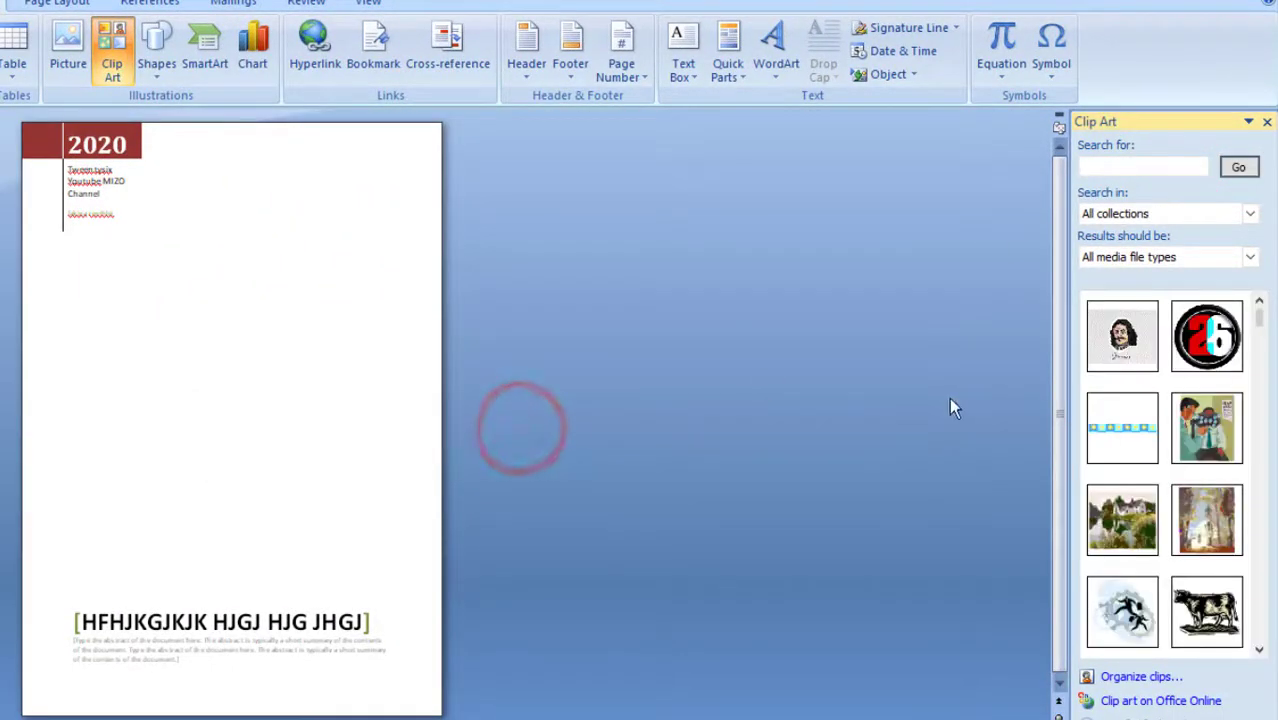
{"action": "left_click", "coordinate": [1198, 330]}
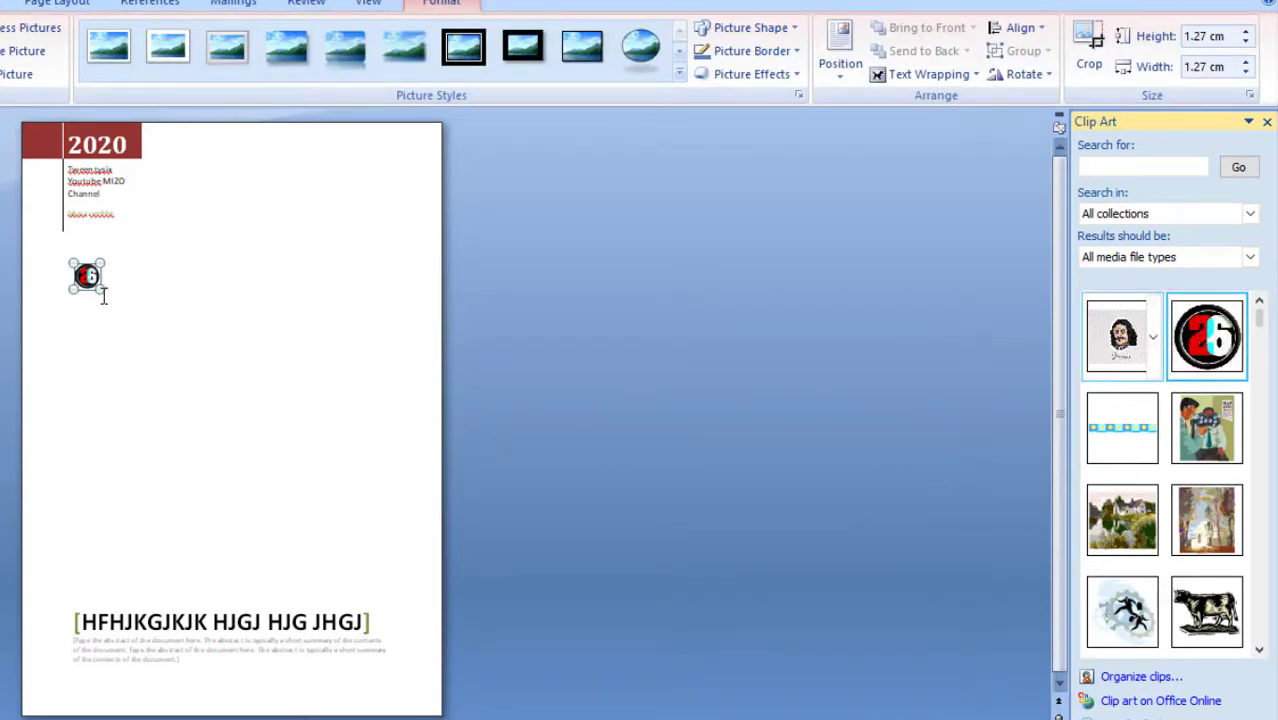
{"action": "left_click_drag", "start_coordinate": [101, 292], "coordinate": [308, 496]}
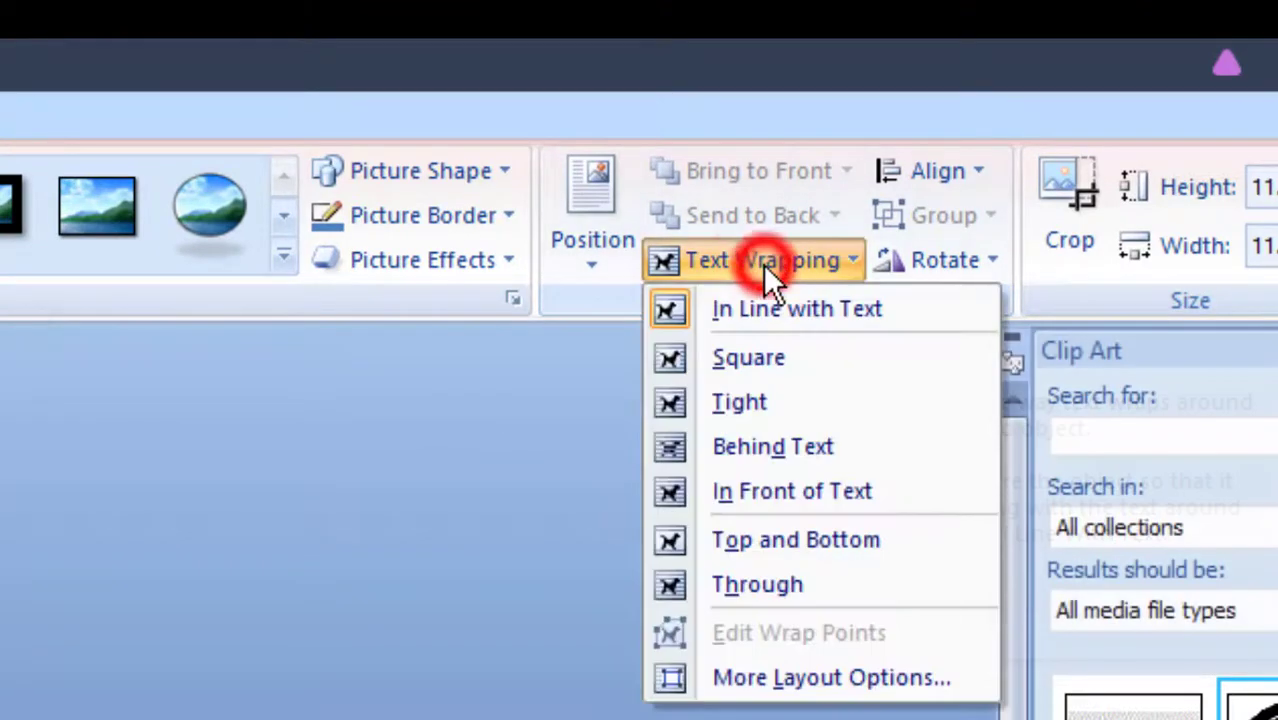
Set the logo's text wrapping to In Front of Text and move it to the centre of the cover page
{"action": "left_click", "coordinate": [763, 264]}
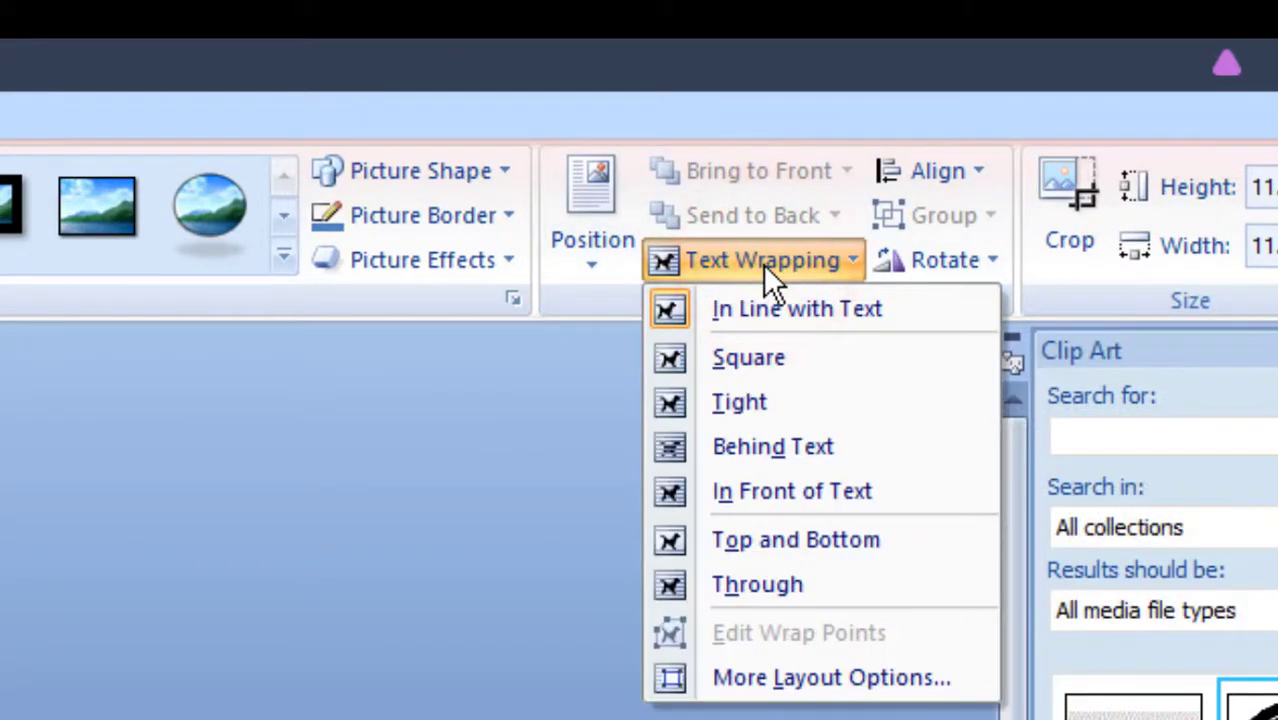
{"action": "left_click", "coordinate": [795, 491]}
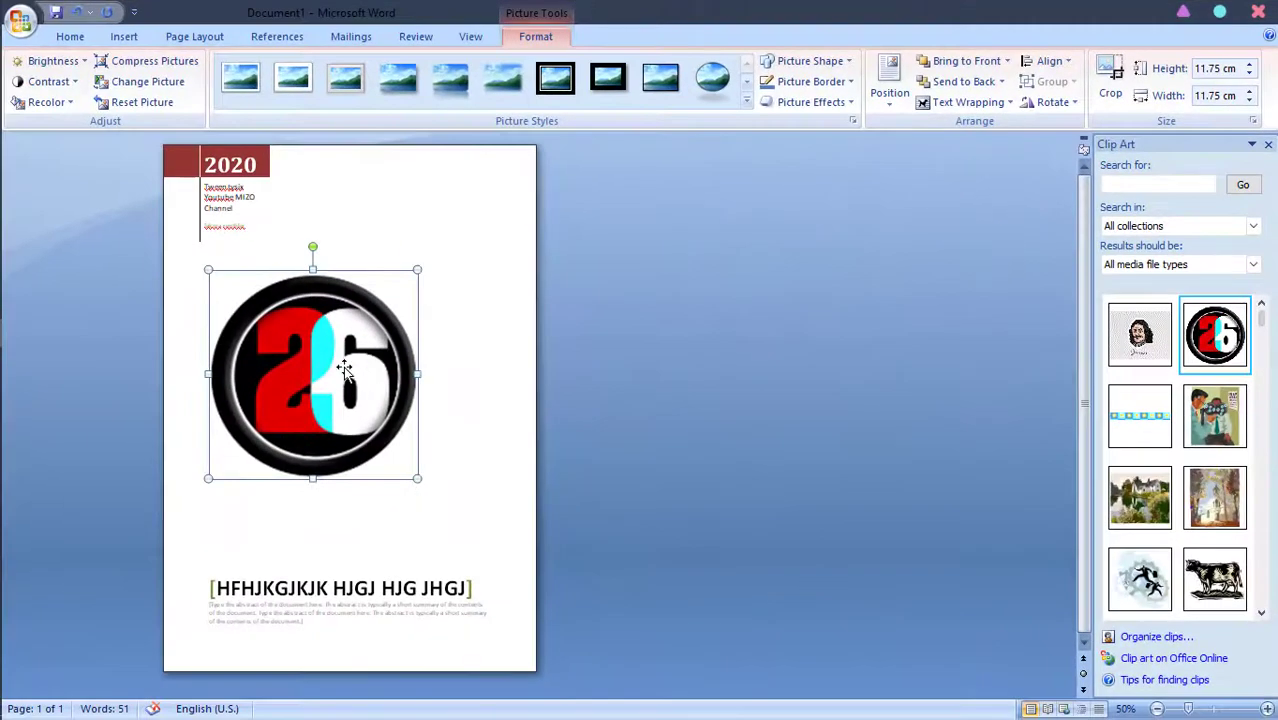
{"action": "left_click_drag", "start_coordinate": [325, 370], "coordinate": [381, 418]}
{"action": "left_click", "coordinate": [606, 403]}
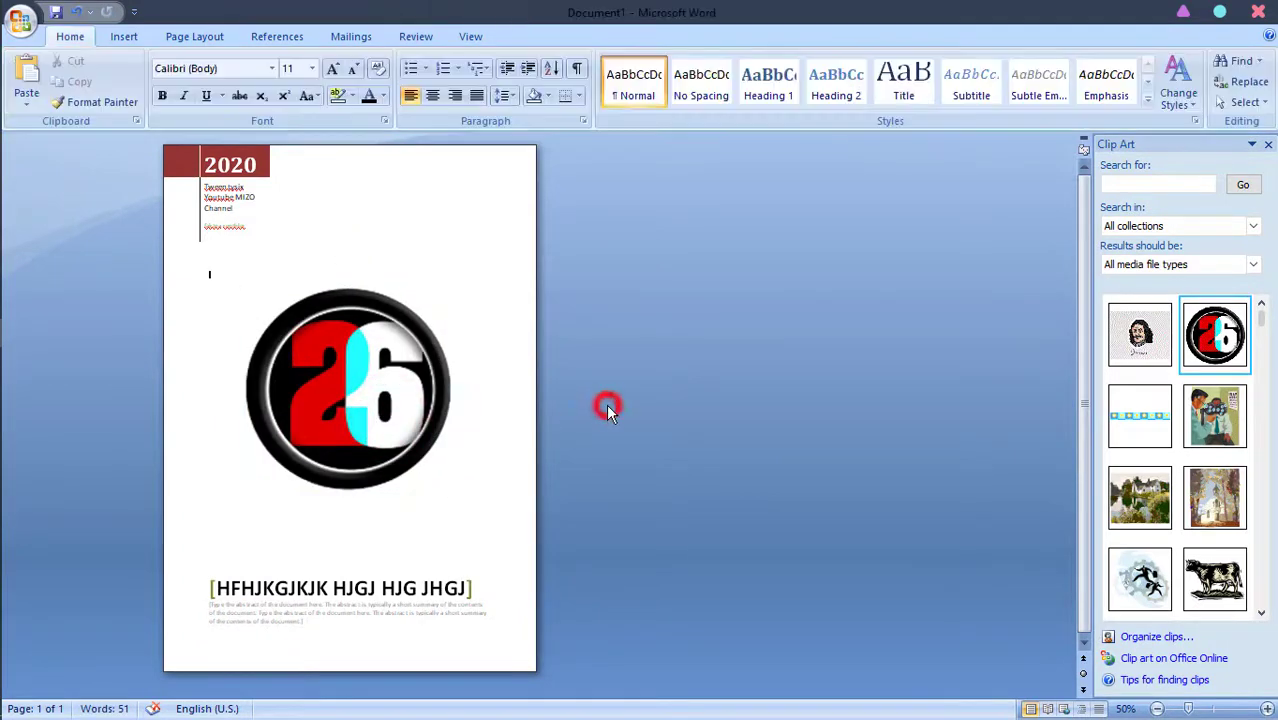
{"action": "left_click", "coordinate": [392, 370]}
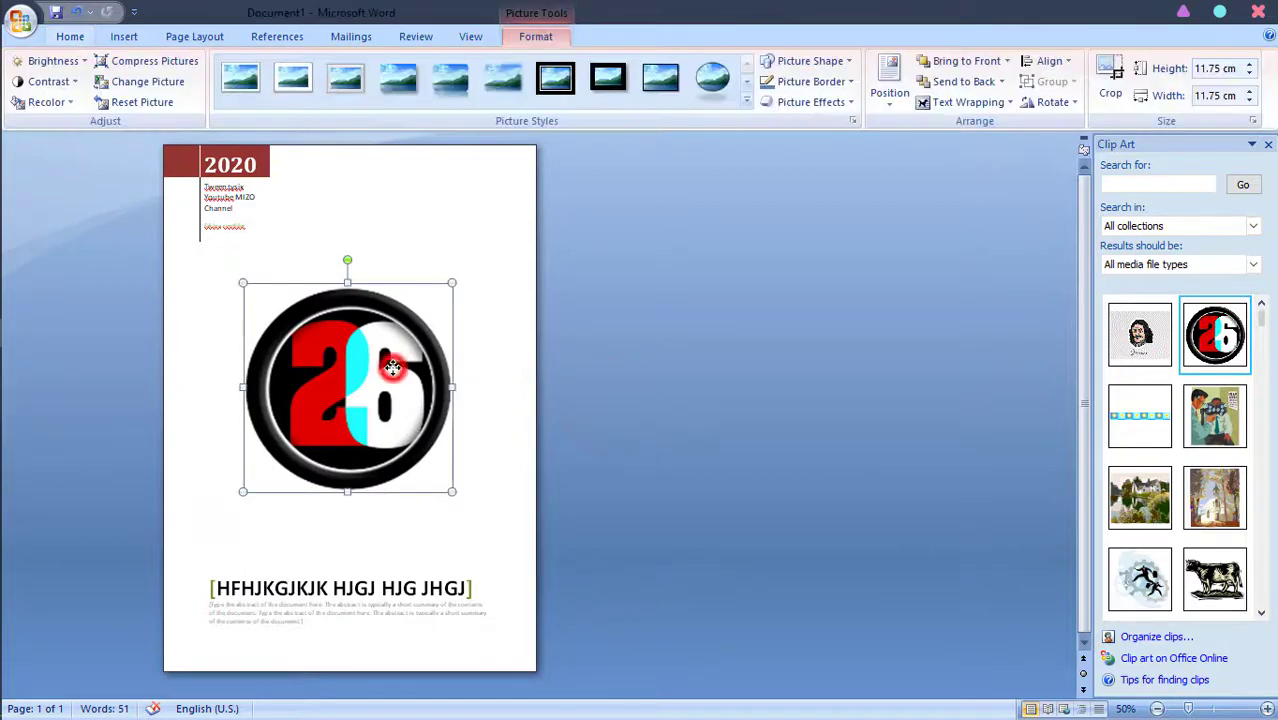
{"action": "left_click", "coordinate": [472, 346]}
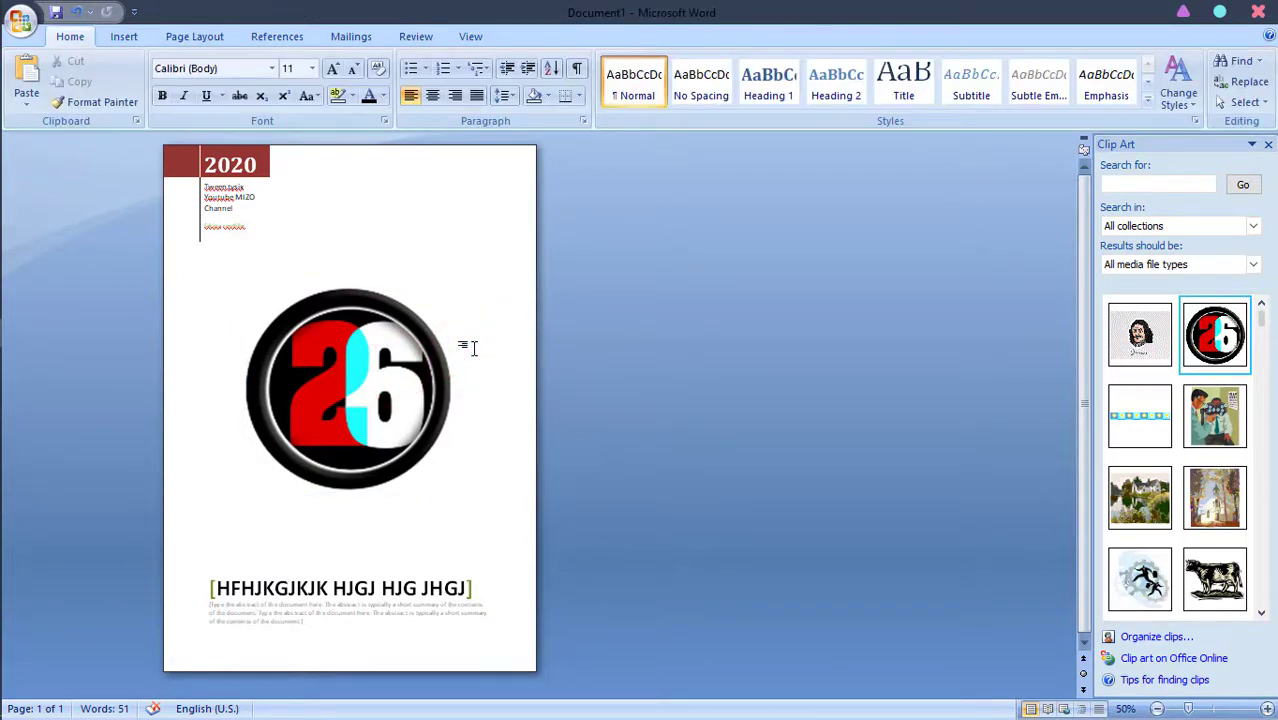
Draw a text box between the company block and the logo, enter TEST TEST TEST, and resize the box wider and slightly shorter
{"action": "left_click", "coordinate": [1268, 708]}
{"action": "left_click", "coordinate": [1268, 708]}
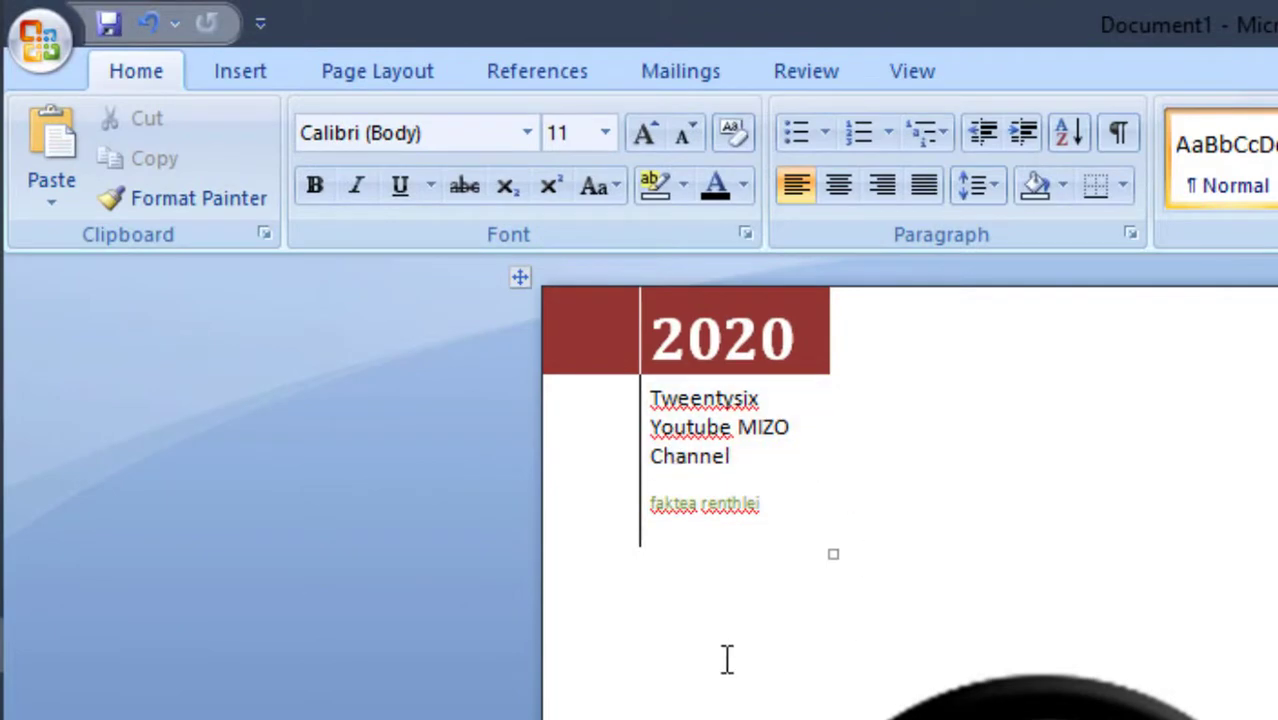
{"action": "left_click", "coordinate": [660, 635]}
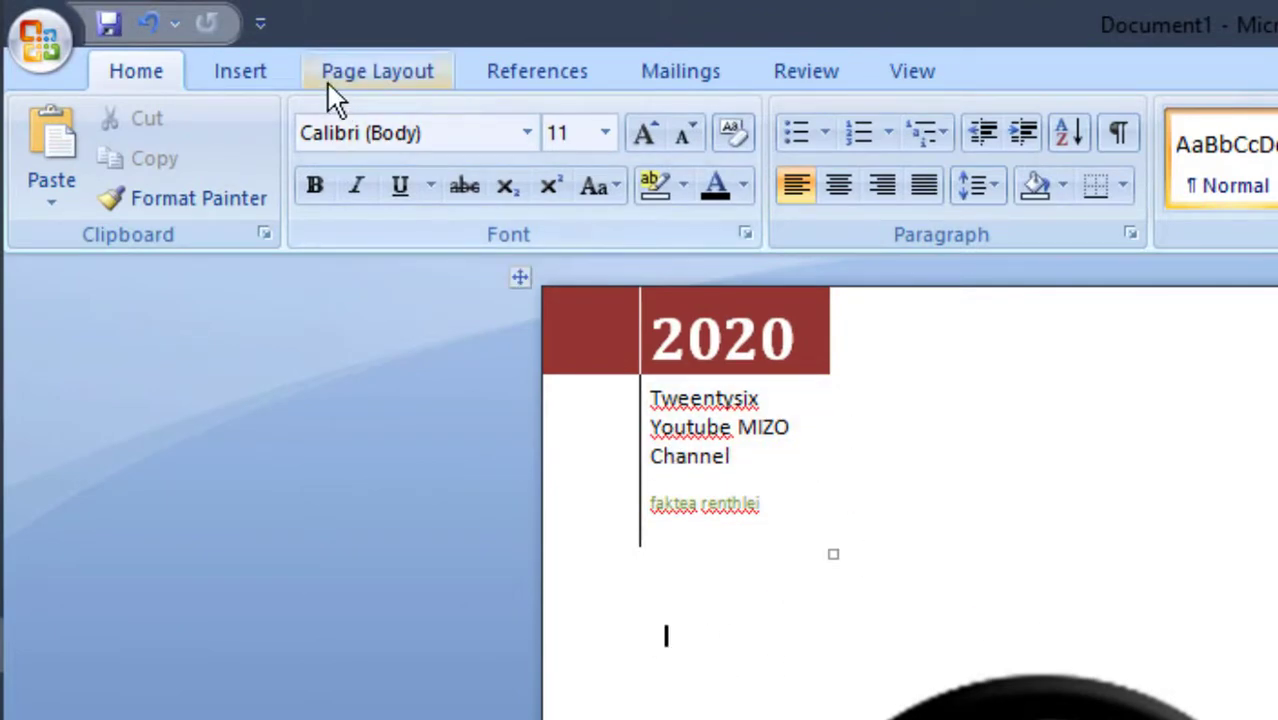
{"action": "left_click", "coordinate": [258, 64]}
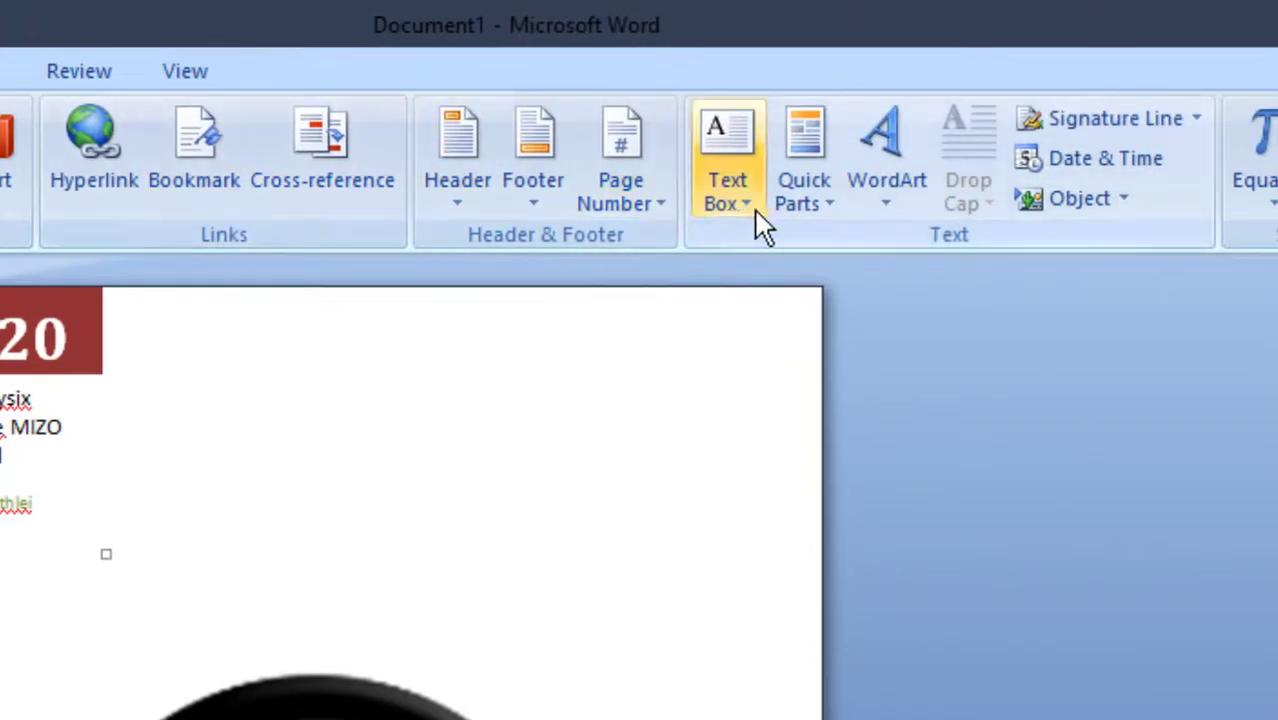
{"action": "left_click", "coordinate": [740, 201]}
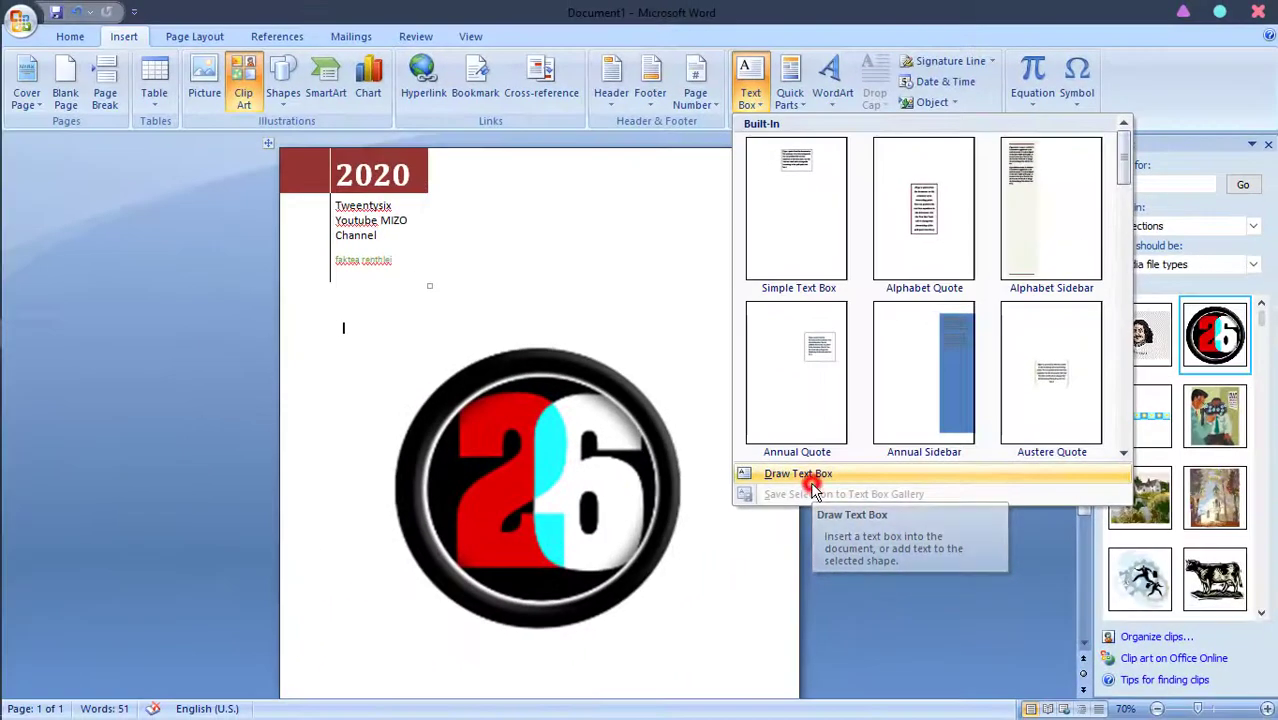
{"action": "left_click", "coordinate": [611, 492]}
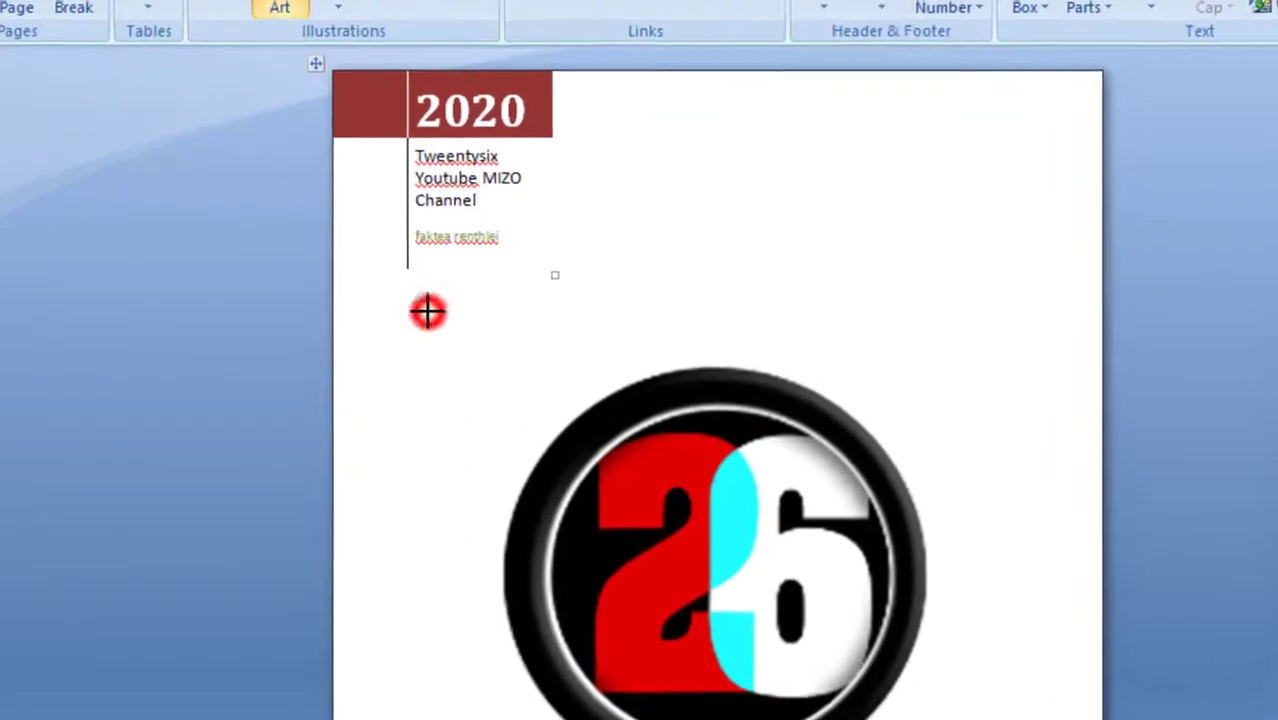
{"action": "left_click_drag", "start_coordinate": [344, 310], "coordinate": [574, 365]}
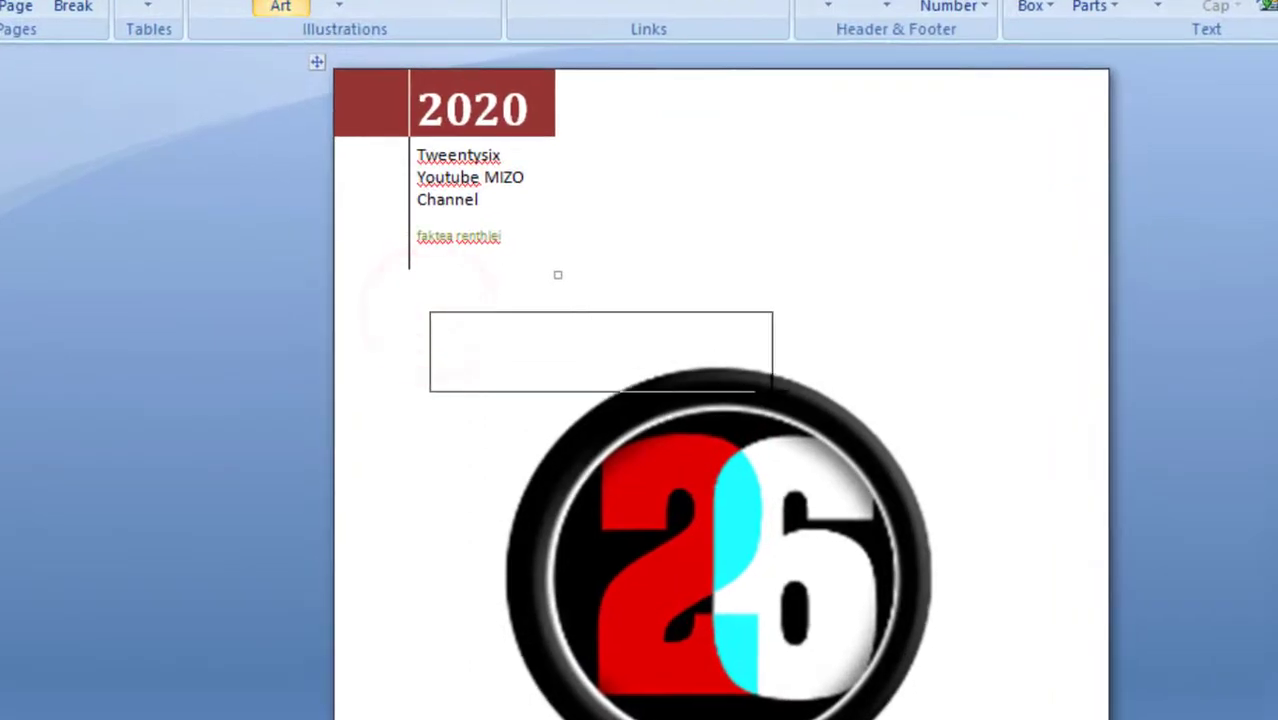
{"action": "left_click_drag", "start_coordinate": [772, 391], "coordinate": [843, 378]}
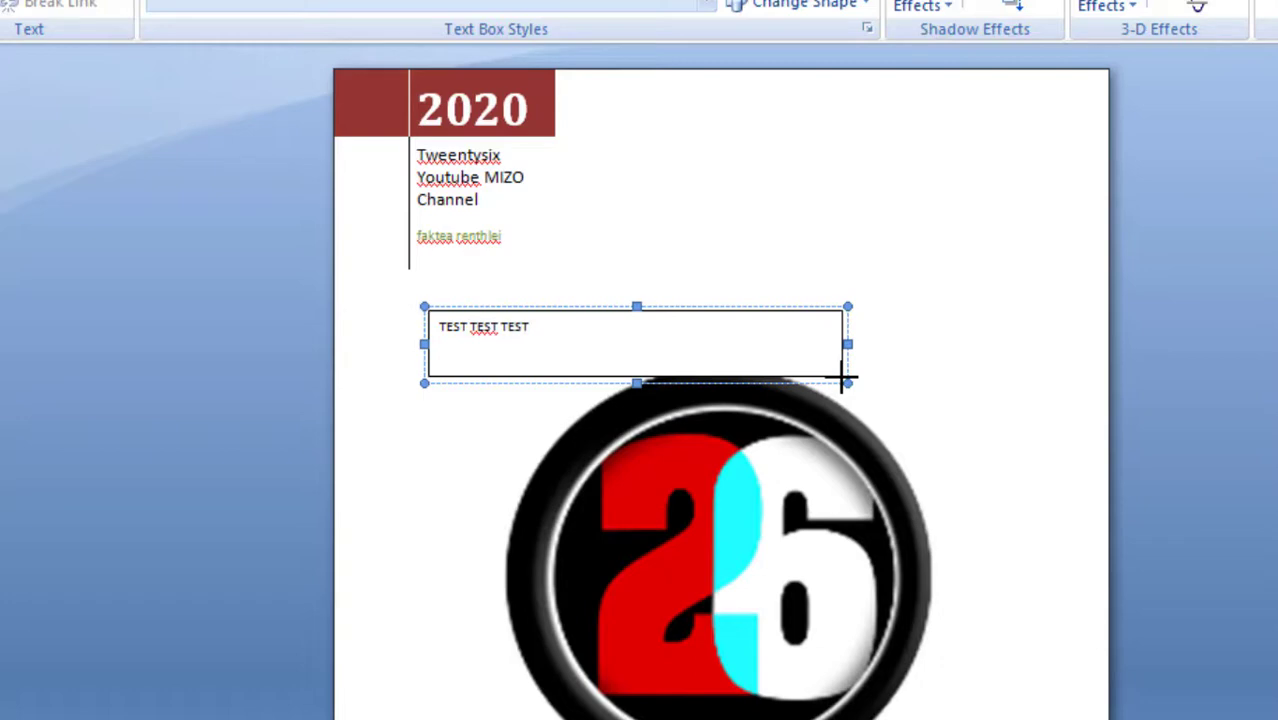
Enlarge the TEST TEST TEST text in the text box to 26 pt
{"action": "left_click_drag", "start_coordinate": [548, 329], "coordinate": [441, 327]}
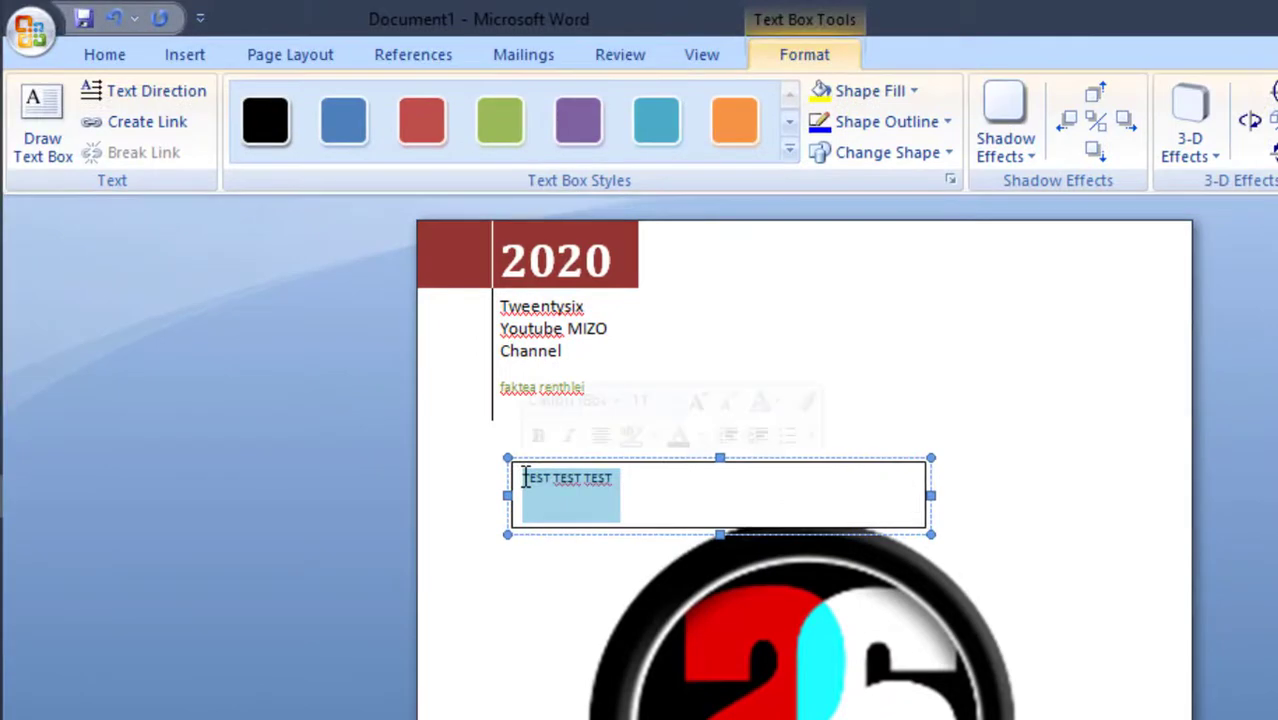
{"action": "left_click", "coordinate": [699, 403]}
{"action": "left_click", "coordinate": [699, 403]}
{"action": "left_click", "coordinate": [699, 402]}
{"action": "left_click", "coordinate": [699, 402]}
{"action": "left_click", "coordinate": [699, 402]}
{"action": "left_click", "coordinate": [699, 402]}
{"action": "left_click", "coordinate": [699, 402]}
{"action": "left_click", "coordinate": [699, 403]}
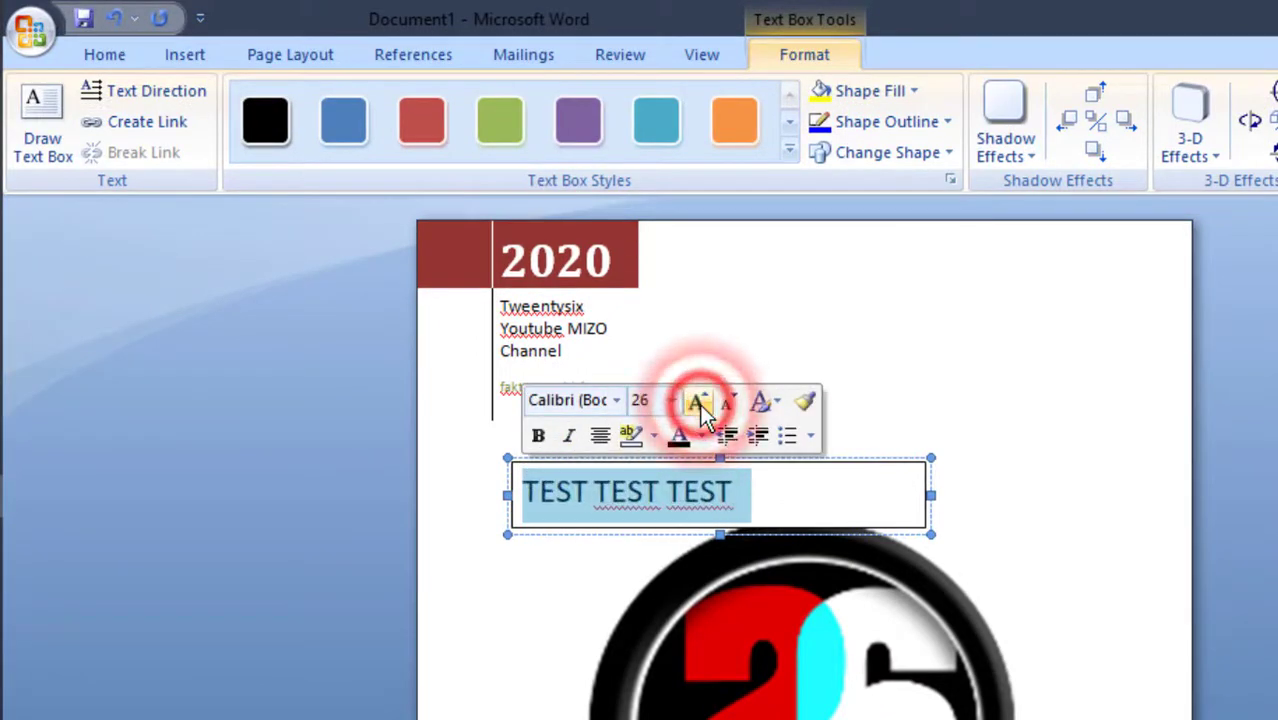
{"action": "left_click", "coordinate": [102, 55]}
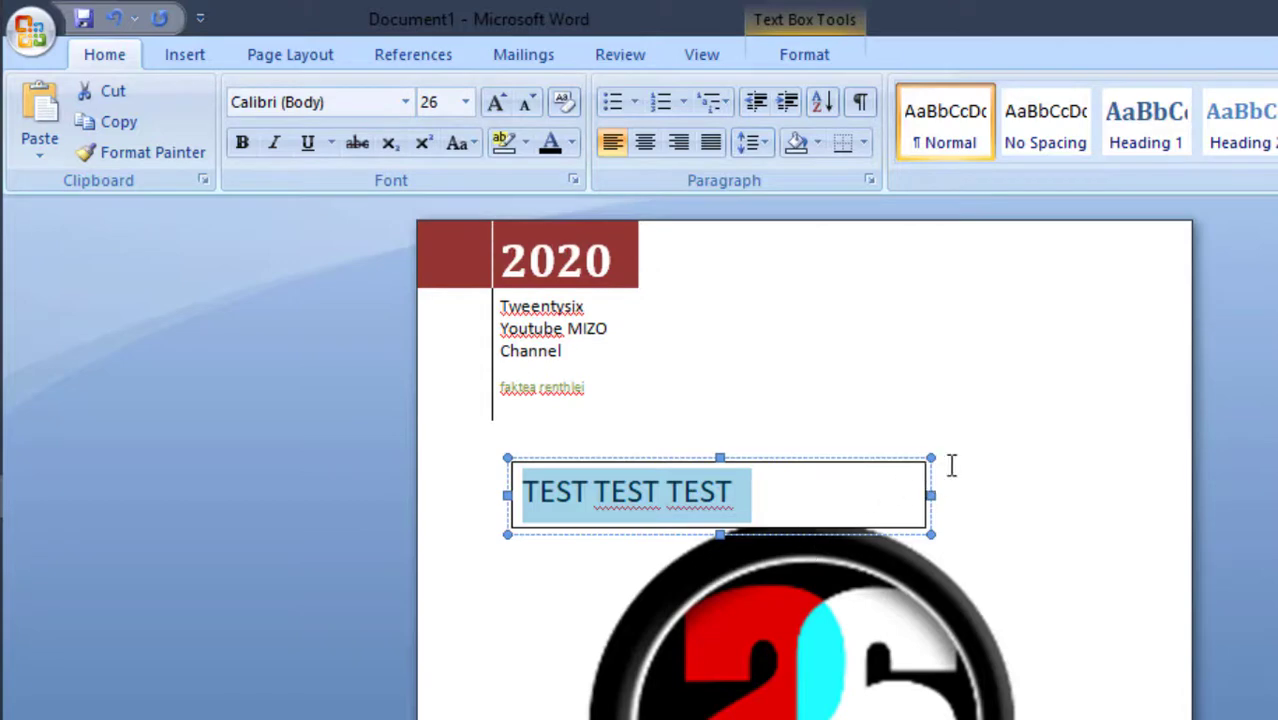
{"action": "left_click", "coordinate": [984, 486]}
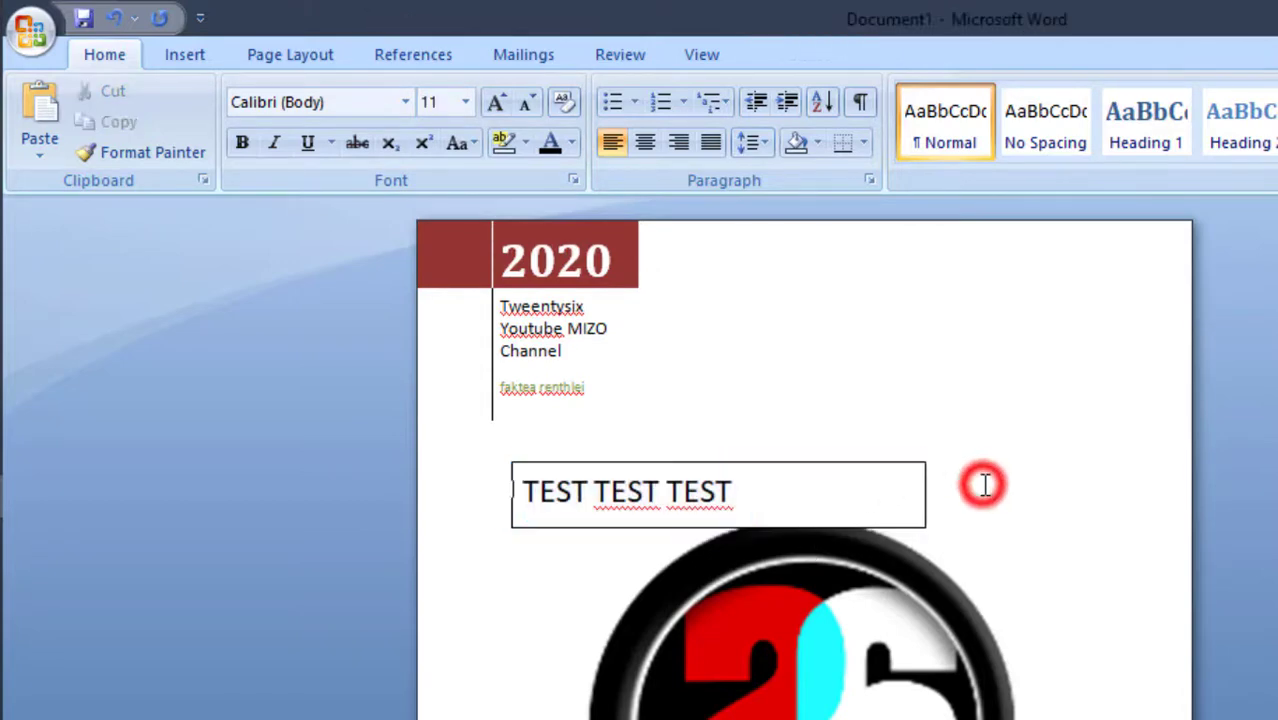
Move the text box slightly down so it overlaps the upper edge of the logo
{"action": "left_click", "coordinate": [761, 490]}
{"action": "left_click_drag", "start_coordinate": [761, 490], "coordinate": [762, 491]}
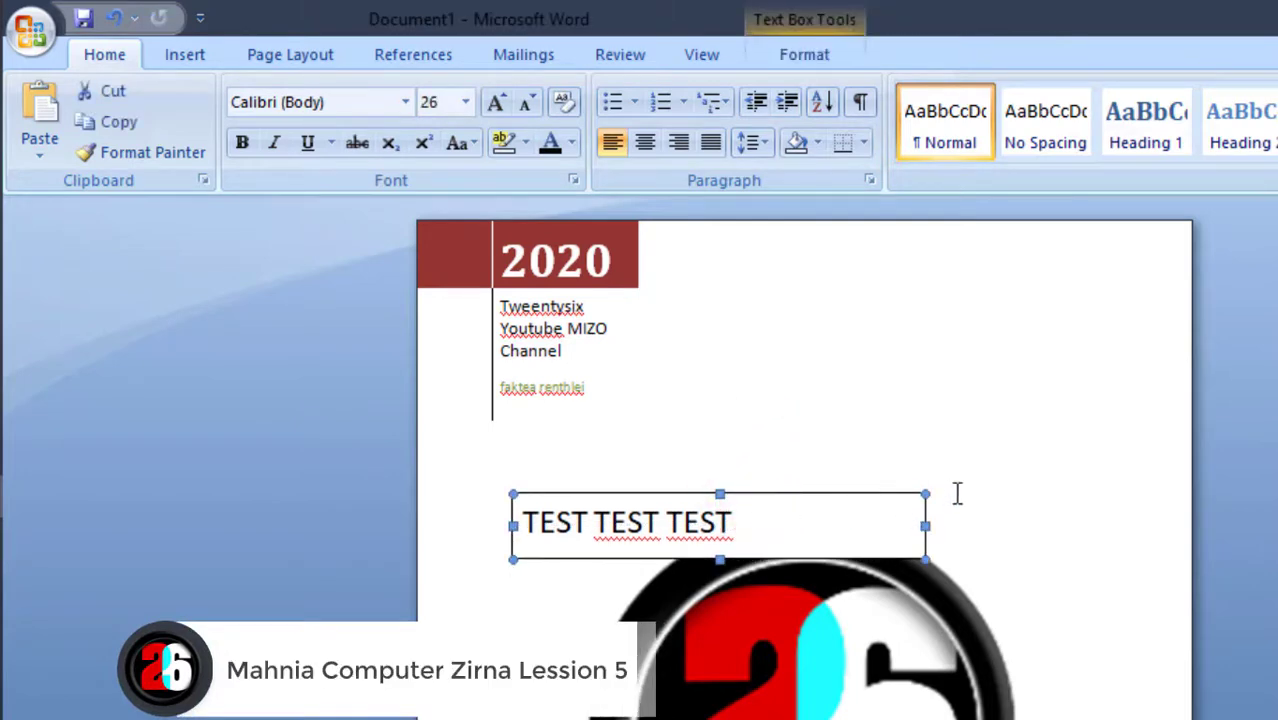
{"action": "left_click", "coordinate": [999, 557]}
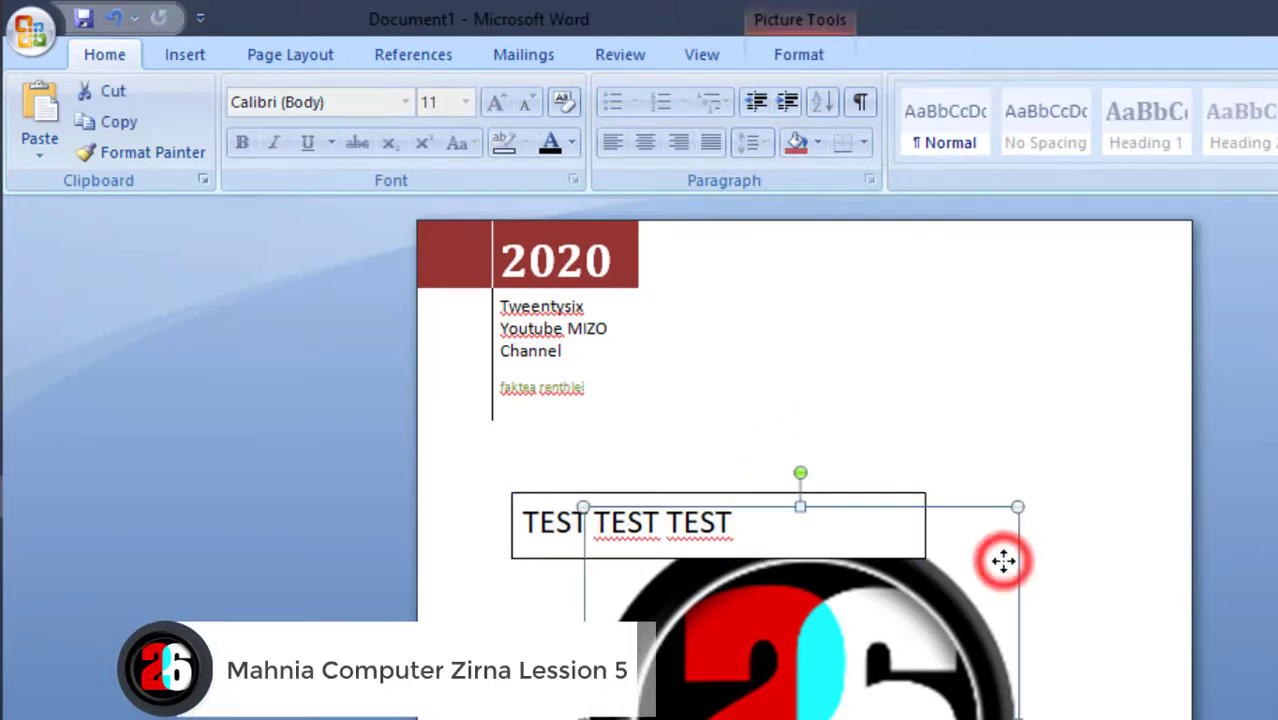
{"action": "left_click", "coordinate": [1031, 413]}
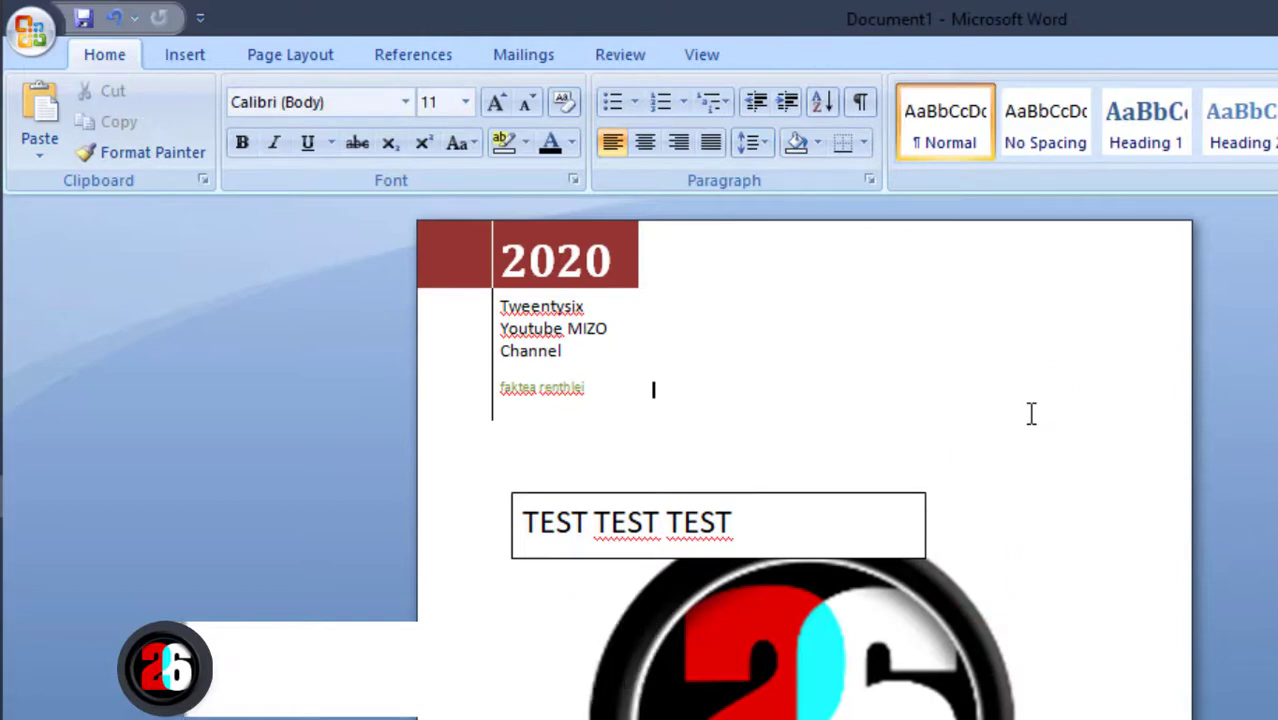
Format the TEST TEST TEST text box with No Outline and No Fill
{"action": "left_click", "coordinate": [875, 500]}
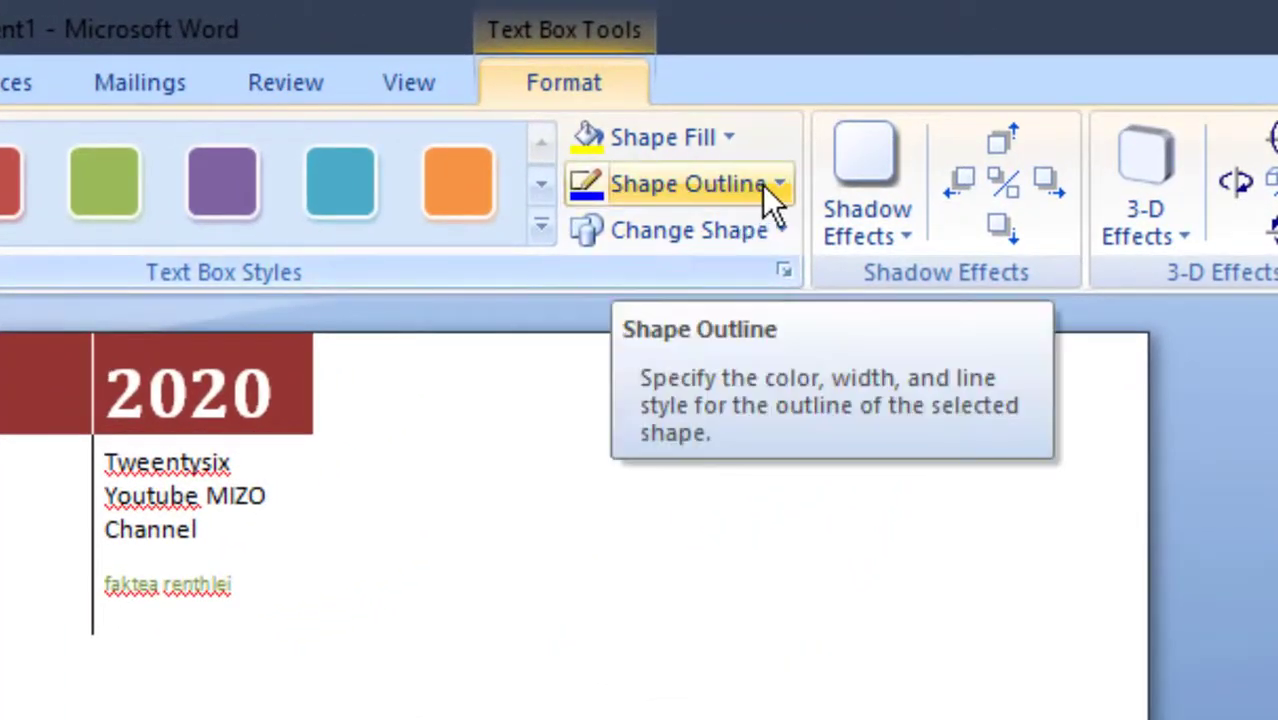
{"action": "left_click", "coordinate": [776, 188]}
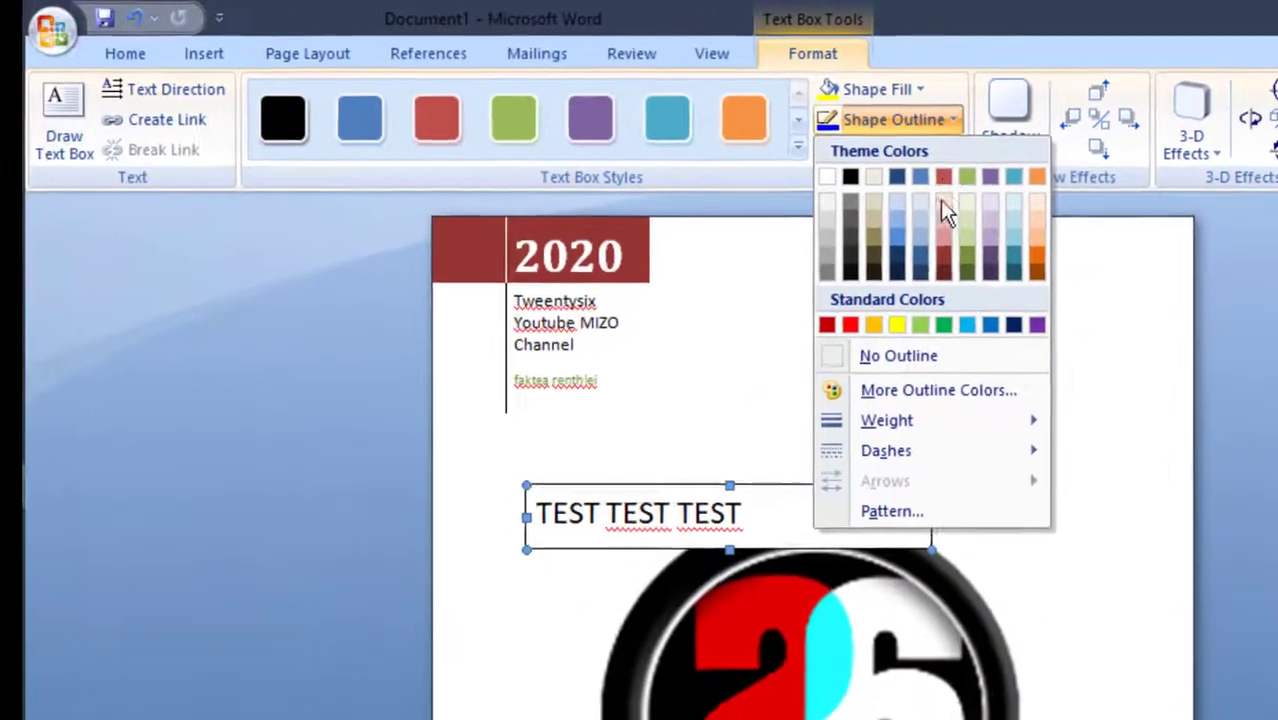
{"action": "left_click", "coordinate": [921, 358]}
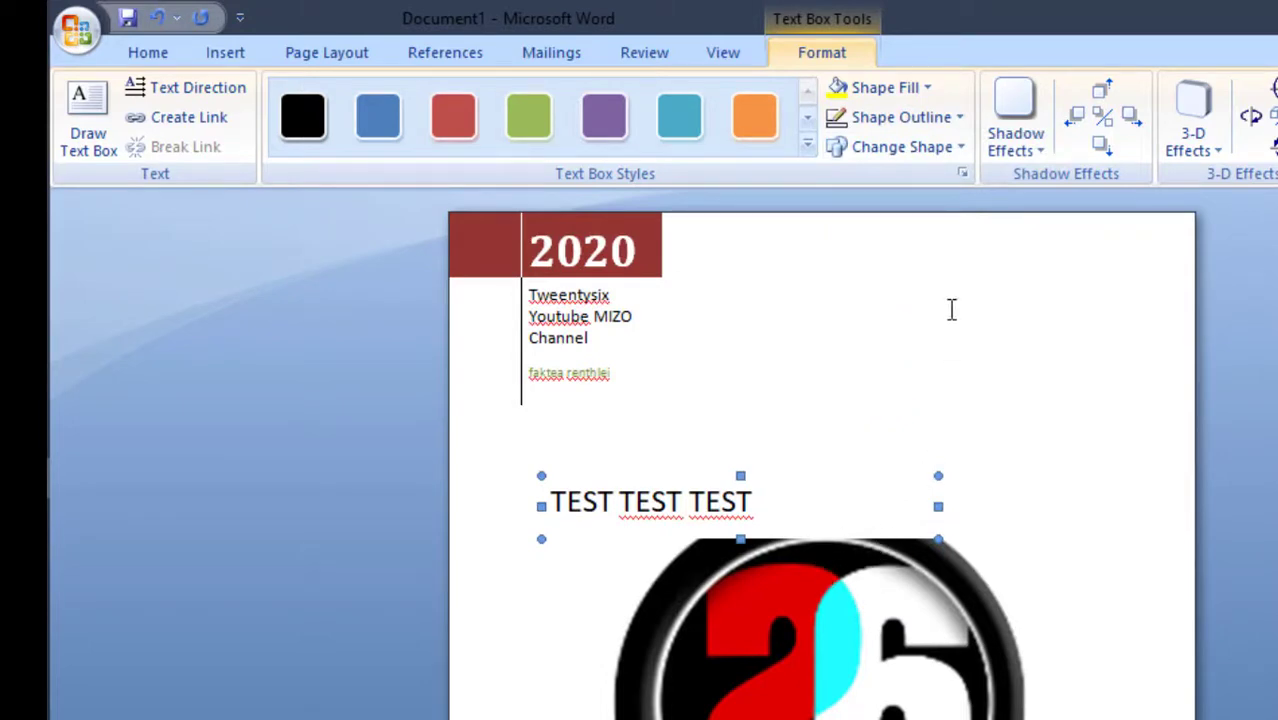
{"action": "left_click", "coordinate": [921, 96]}
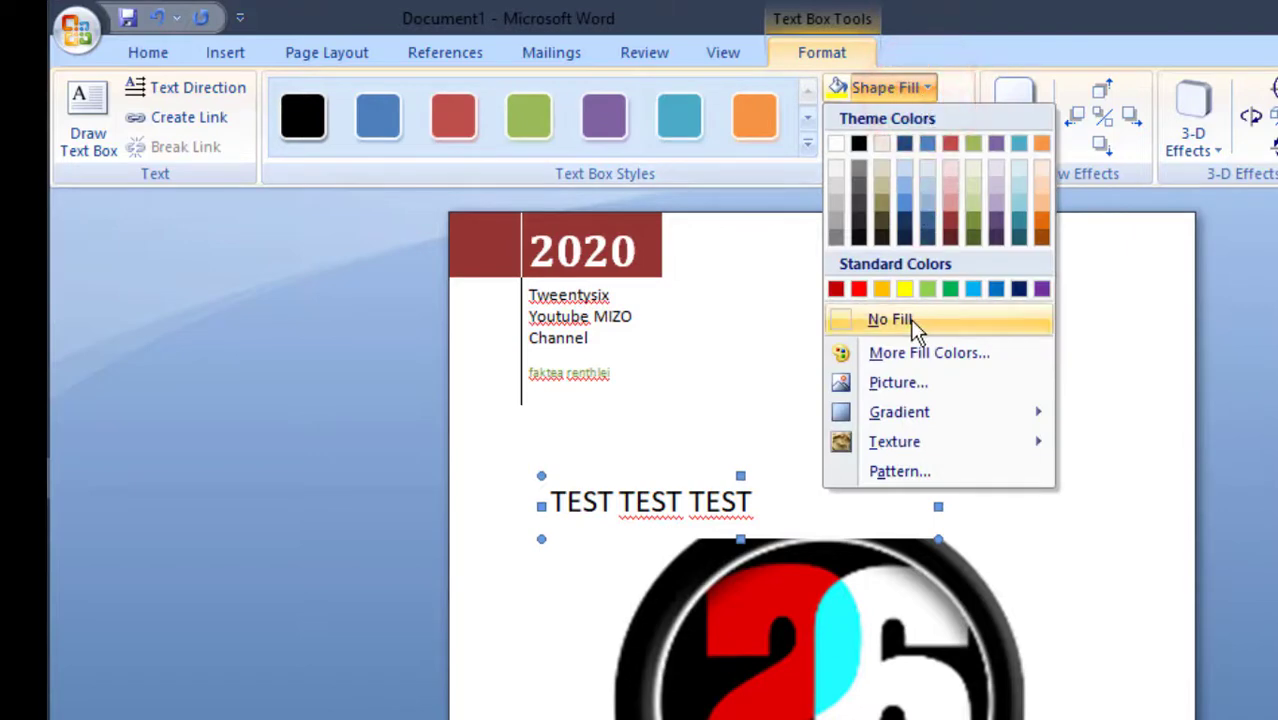
{"action": "left_click", "coordinate": [910, 320]}
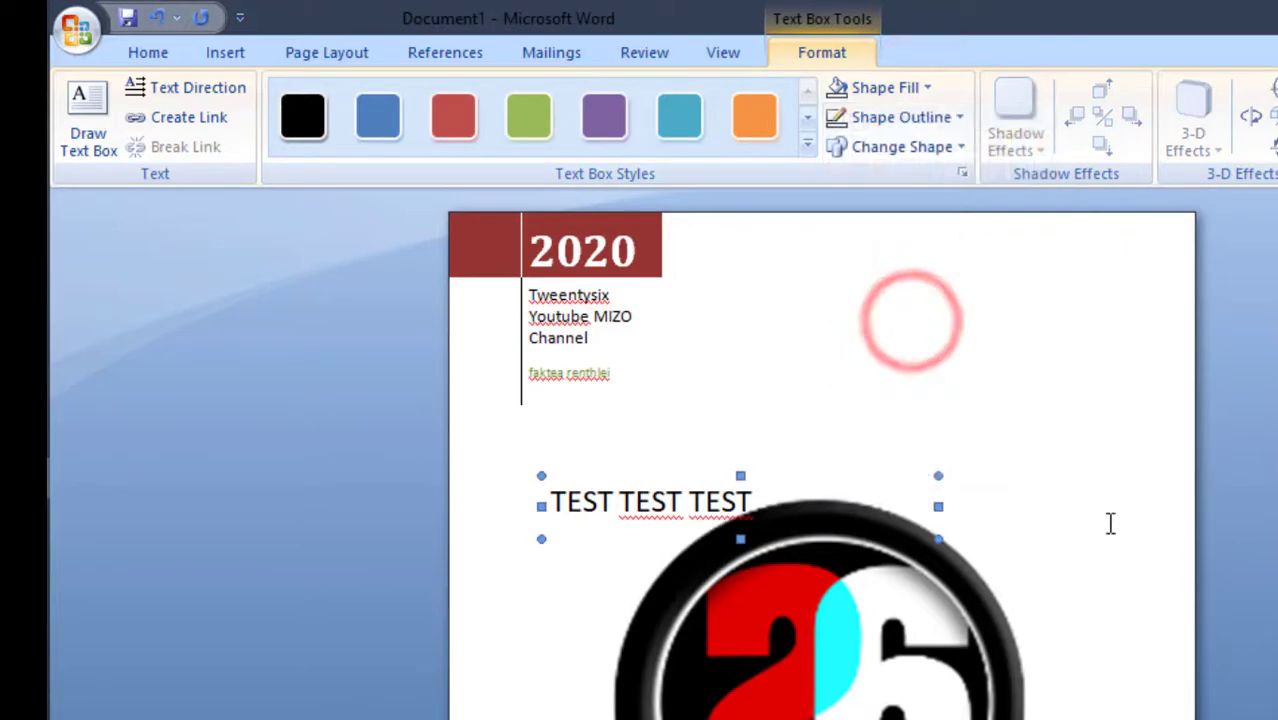
{"action": "left_click", "coordinate": [1110, 523]}
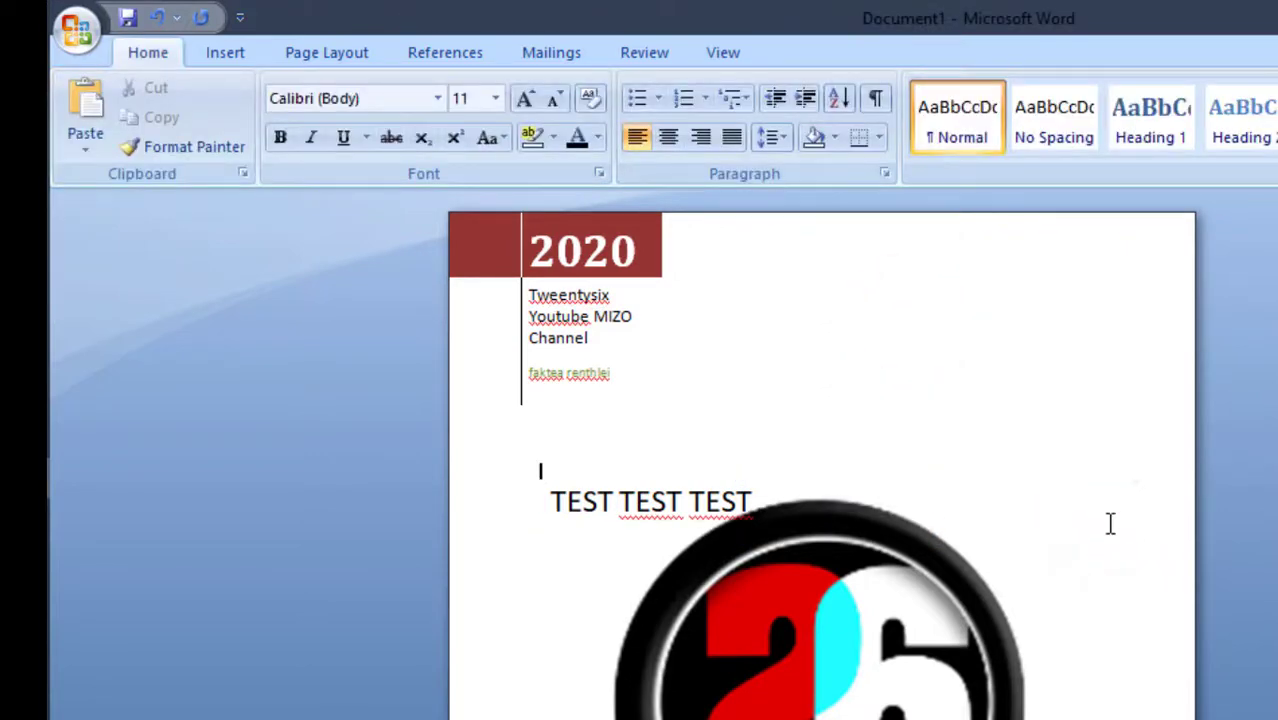
{"action": "scroll", "coordinate": [1110, 523], "scroll_direction": "down", "scroll_amount": 5}
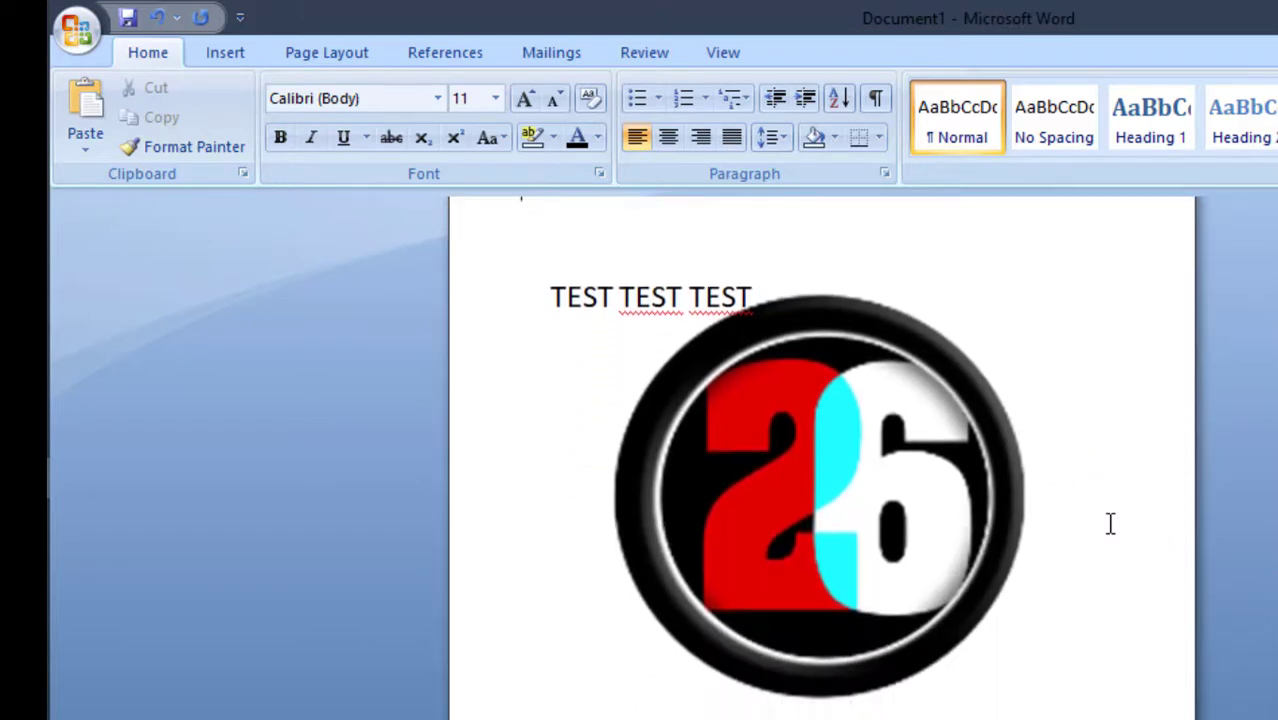
{"action": "scroll", "coordinate": [1110, 523], "scroll_direction": "up", "scroll_amount": 5}
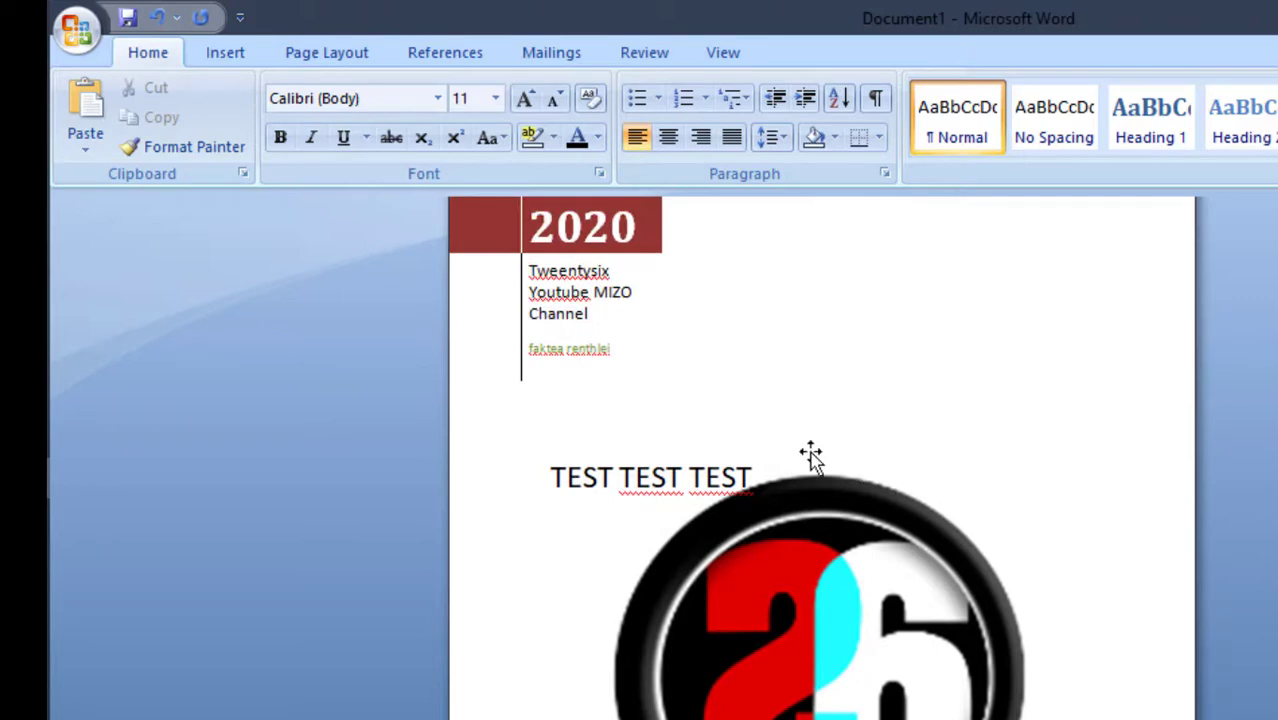
{"action": "scroll", "coordinate": [973, 403], "scroll_direction": "up", "scroll_amount": 1}
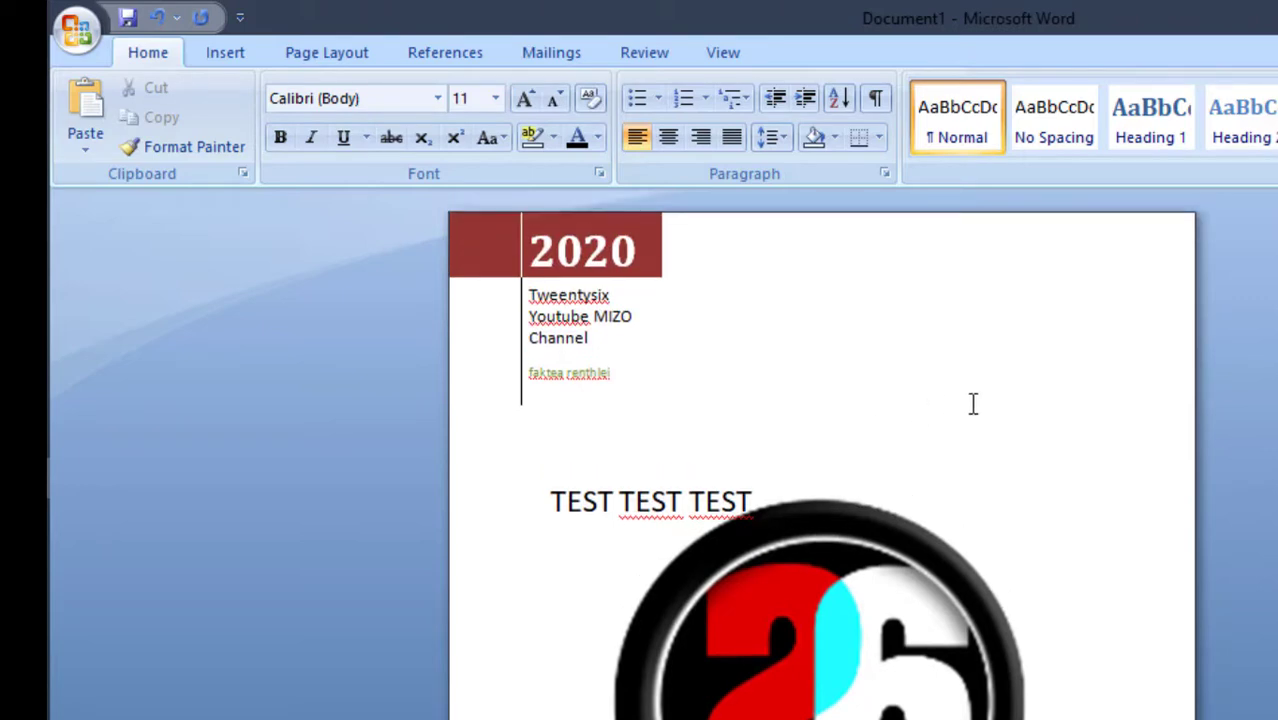
{"action": "scroll", "coordinate": [973, 403], "scroll_direction": "down", "scroll_amount": 3}
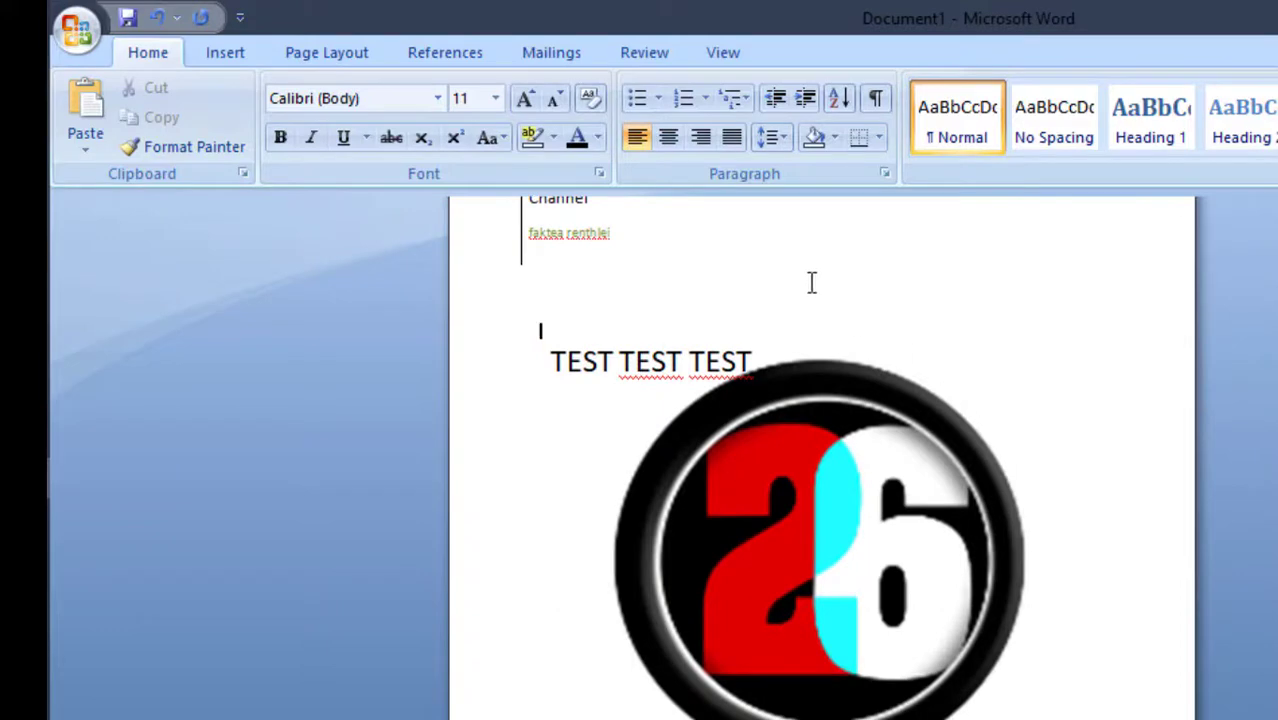
Look through the built-in cover page designs and remove the current cover page
{"action": "left_click", "coordinate": [235, 60]}
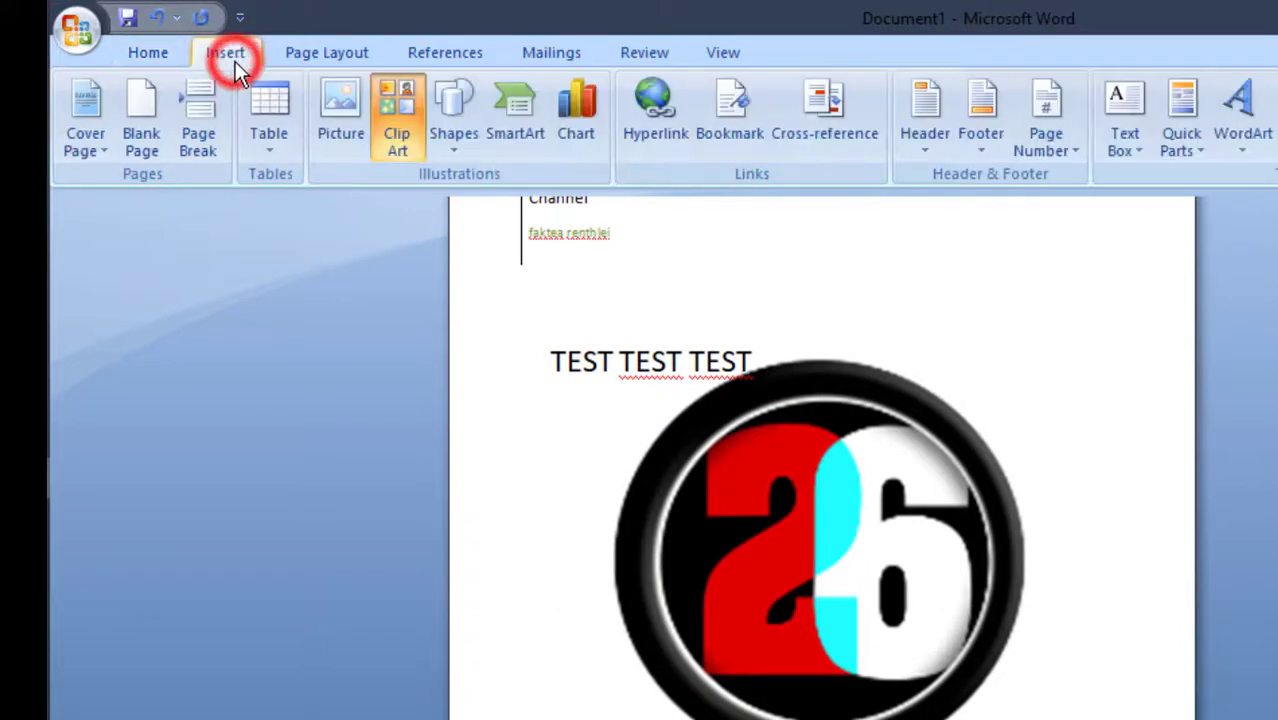
{"action": "left_click", "coordinate": [93, 149]}
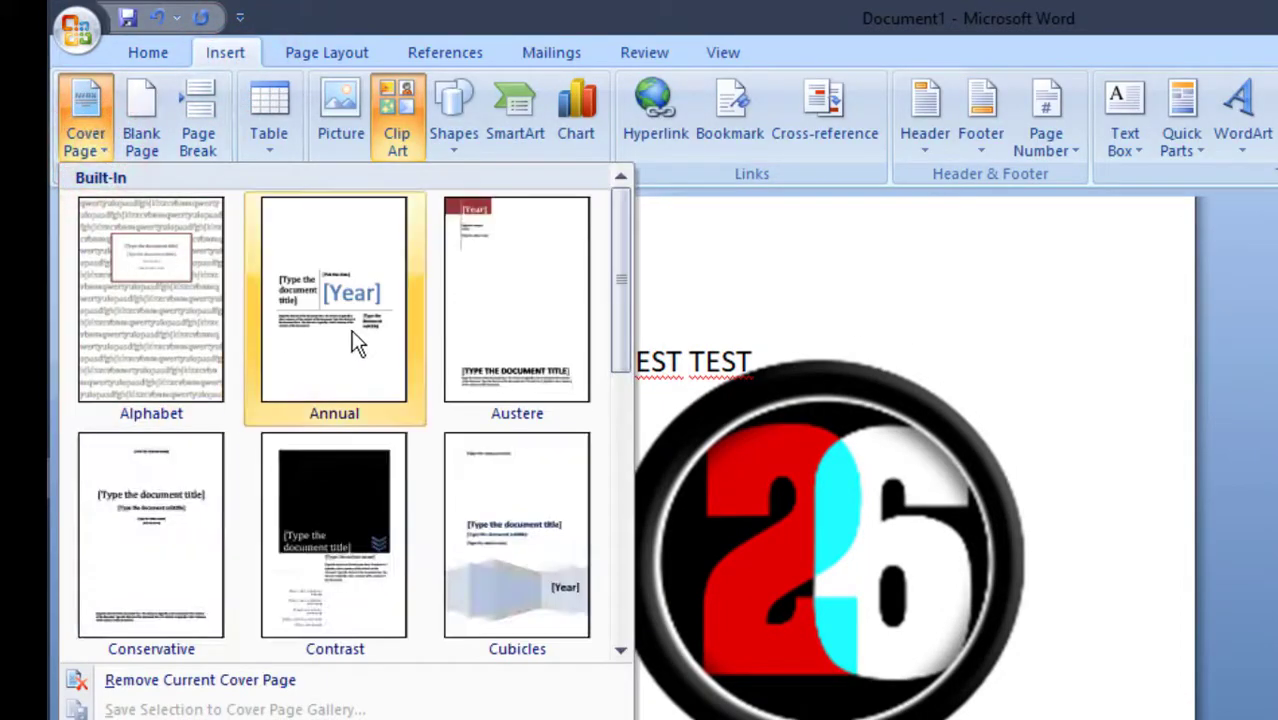
{"action": "left_click_drag", "start_coordinate": [620, 288], "coordinate": [621, 379]}
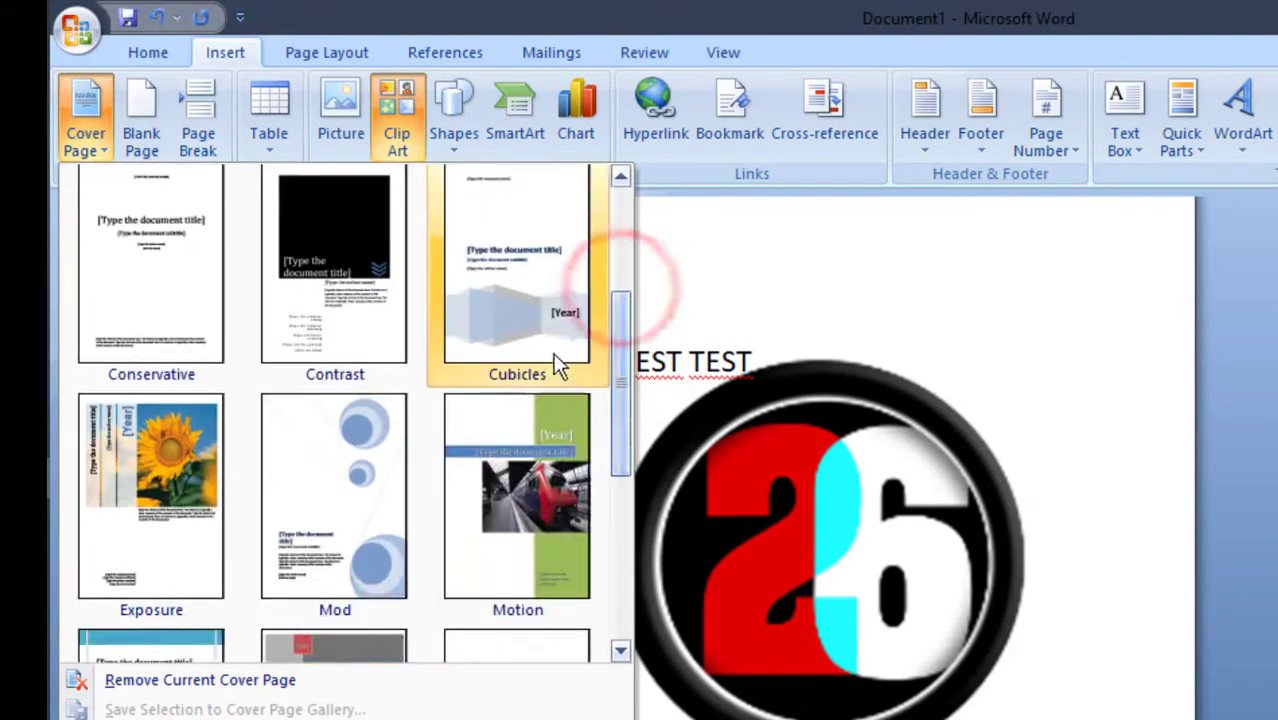
{"action": "left_click_drag", "start_coordinate": [624, 334], "coordinate": [617, 500]}
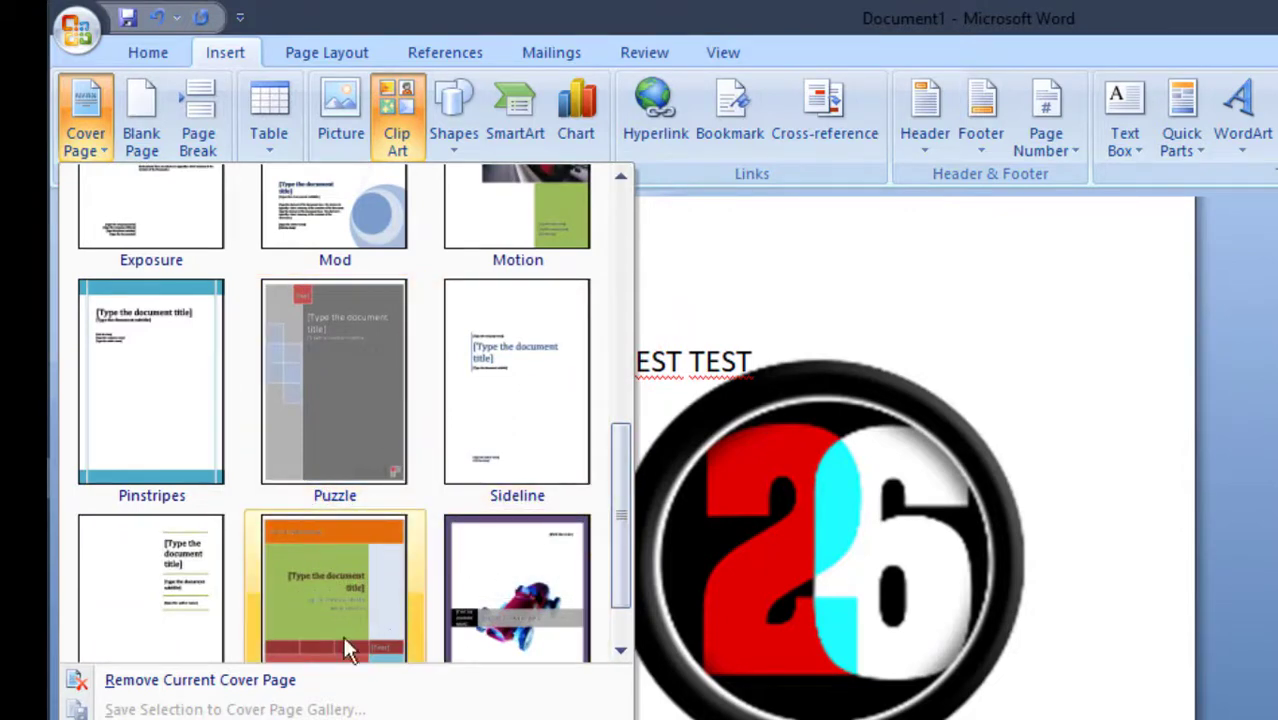
{"action": "left_click", "coordinate": [224, 684]}
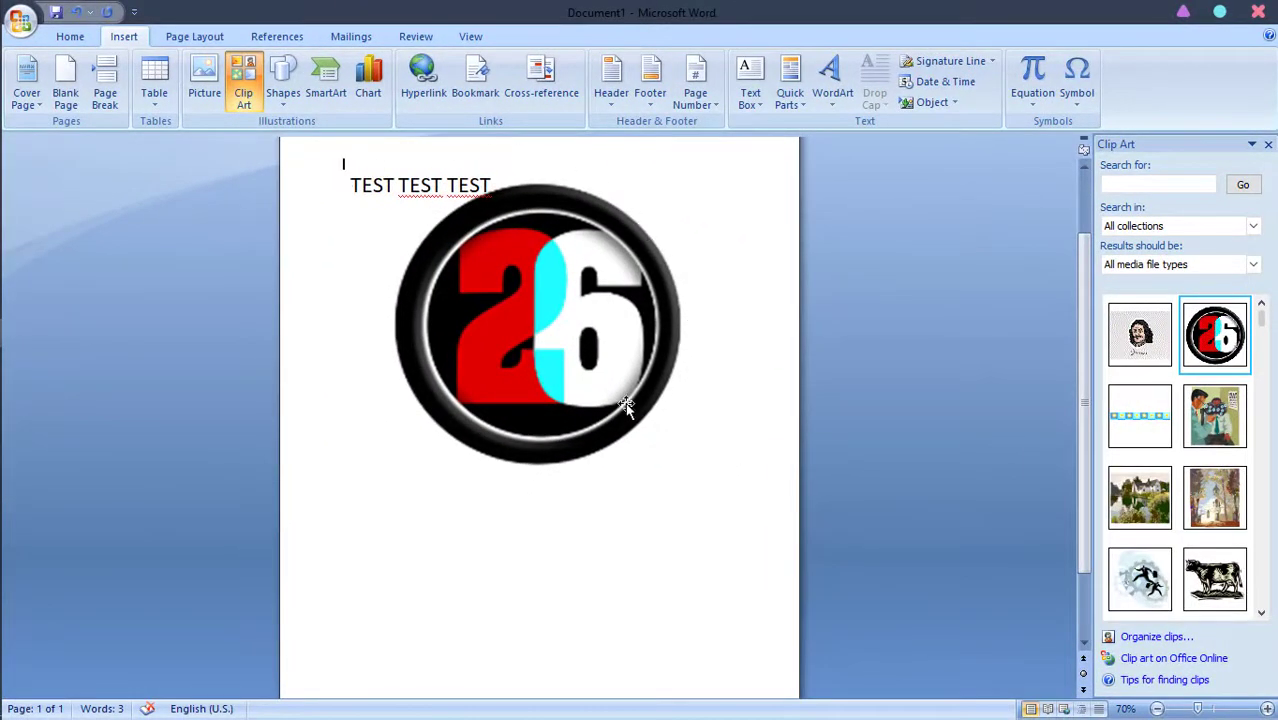
Delete the 26 logo and the TEST TEST TEST text box from the page
{"action": "left_click", "coordinate": [484, 277]}
{"action": "key", "text": "Delete"}
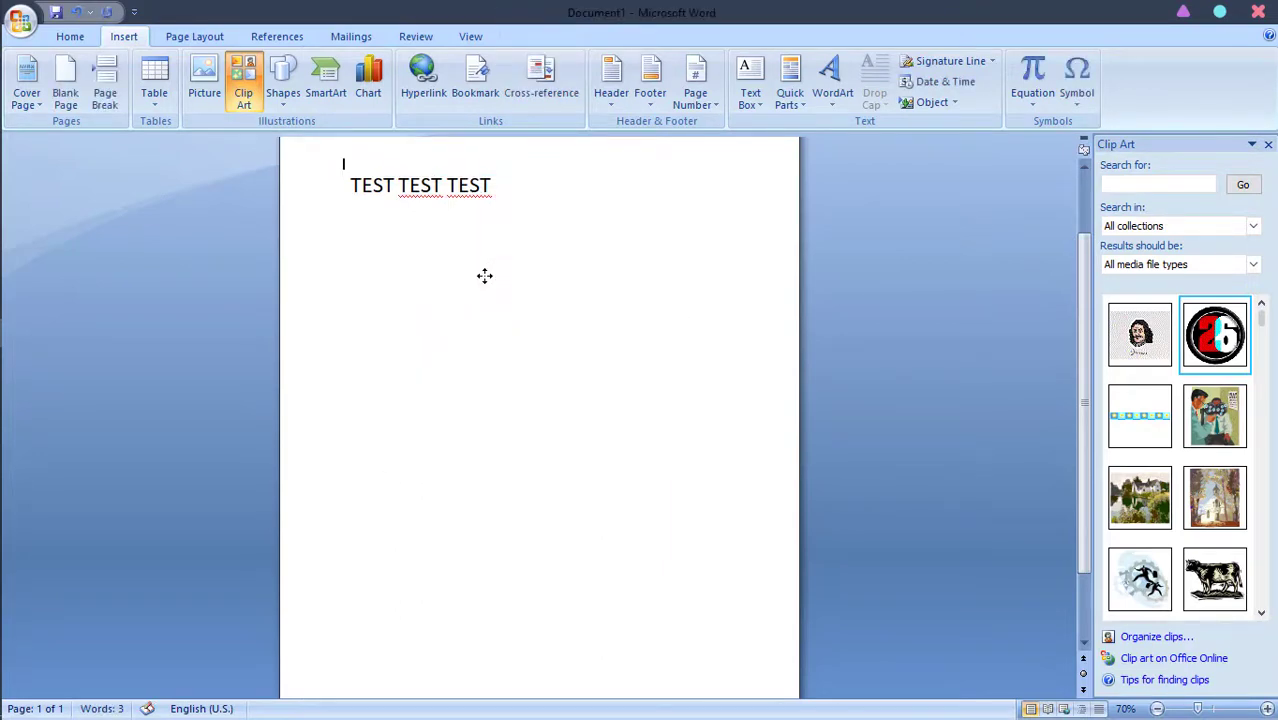
{"action": "triple_click", "coordinate": [512, 193]}
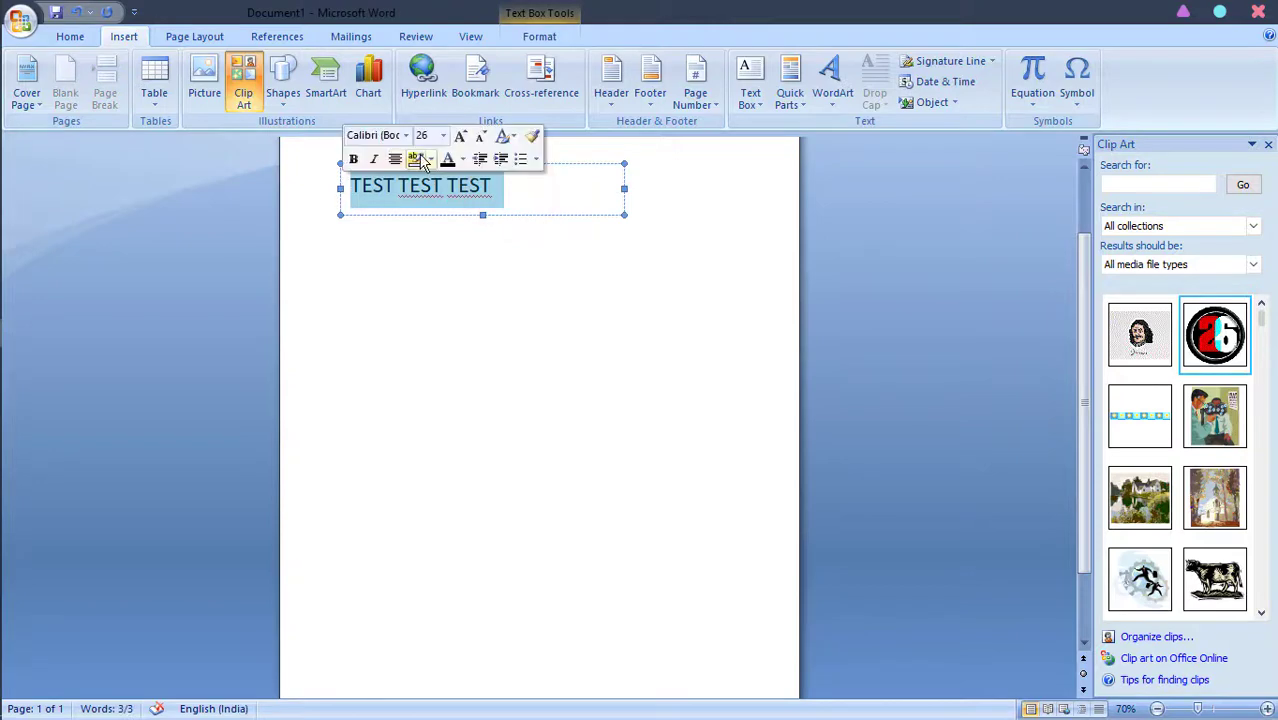
{"action": "left_click", "coordinate": [619, 166]}
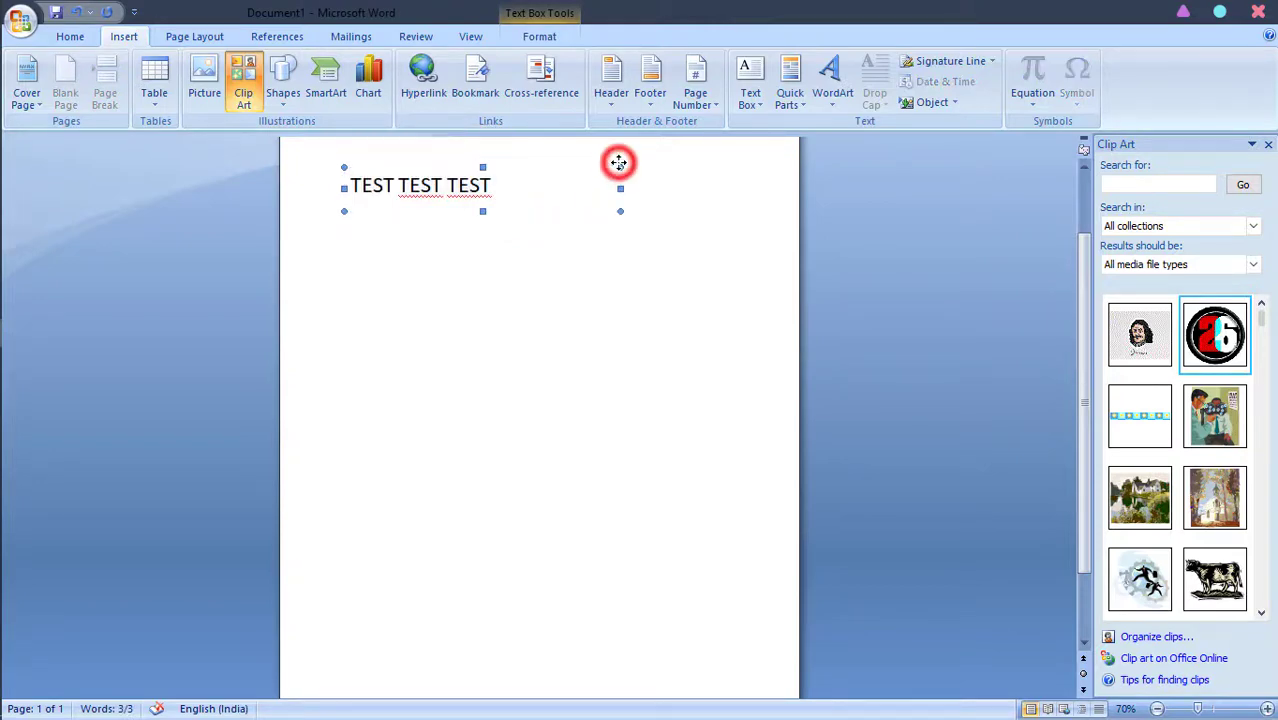
{"action": "key", "text": "Delete"}
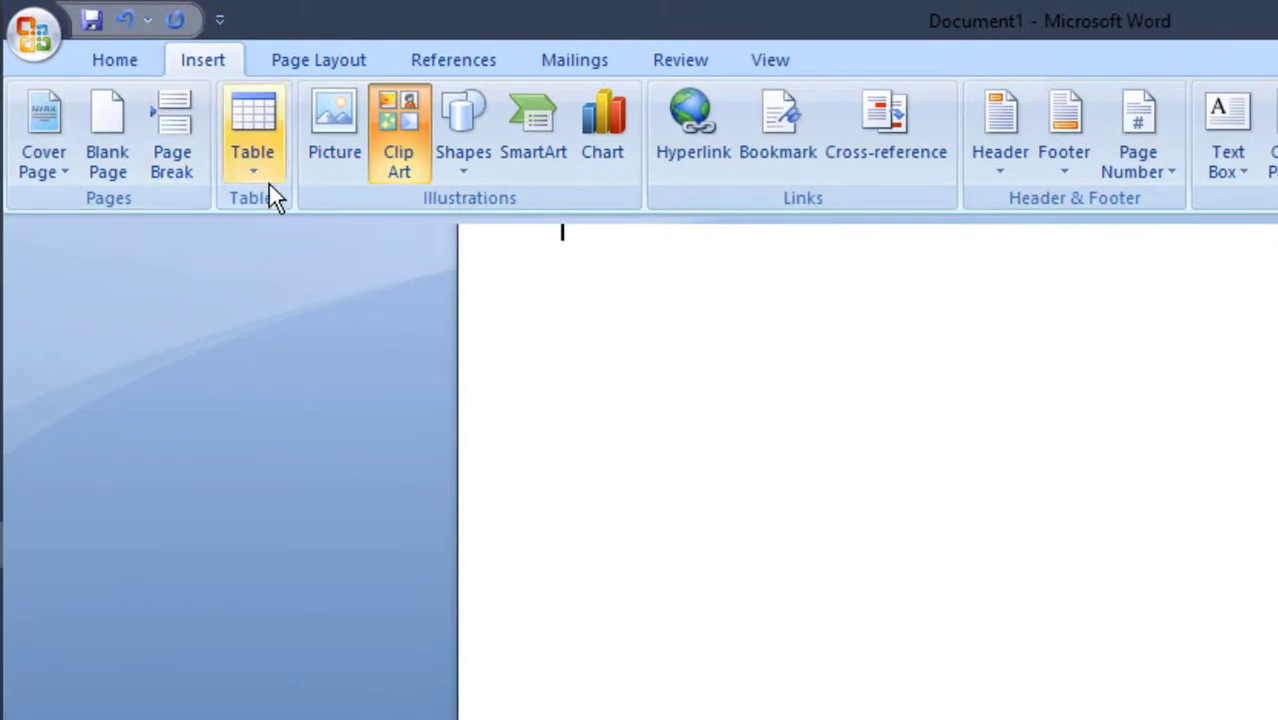
Close the Clip Art pane and insert a table with 5 columns and 2 rows
{"action": "left_click", "coordinate": [247, 166]}
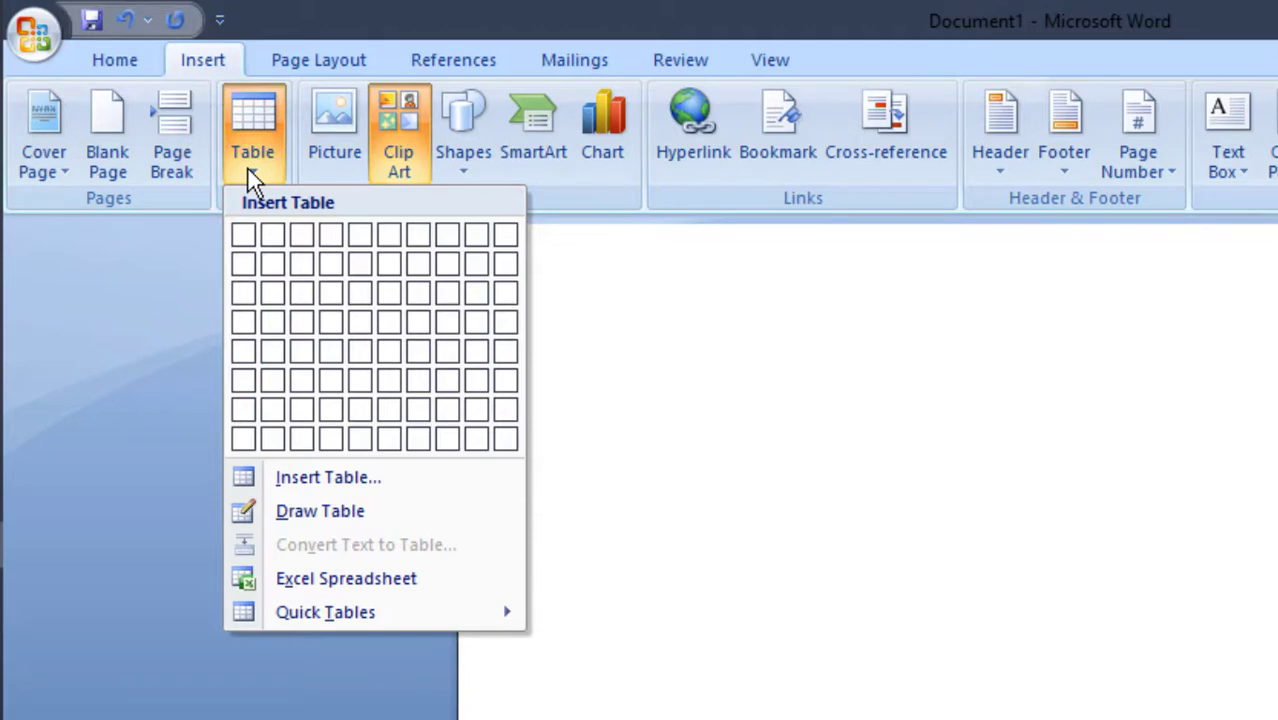
{"action": "left_click", "coordinate": [399, 140]}
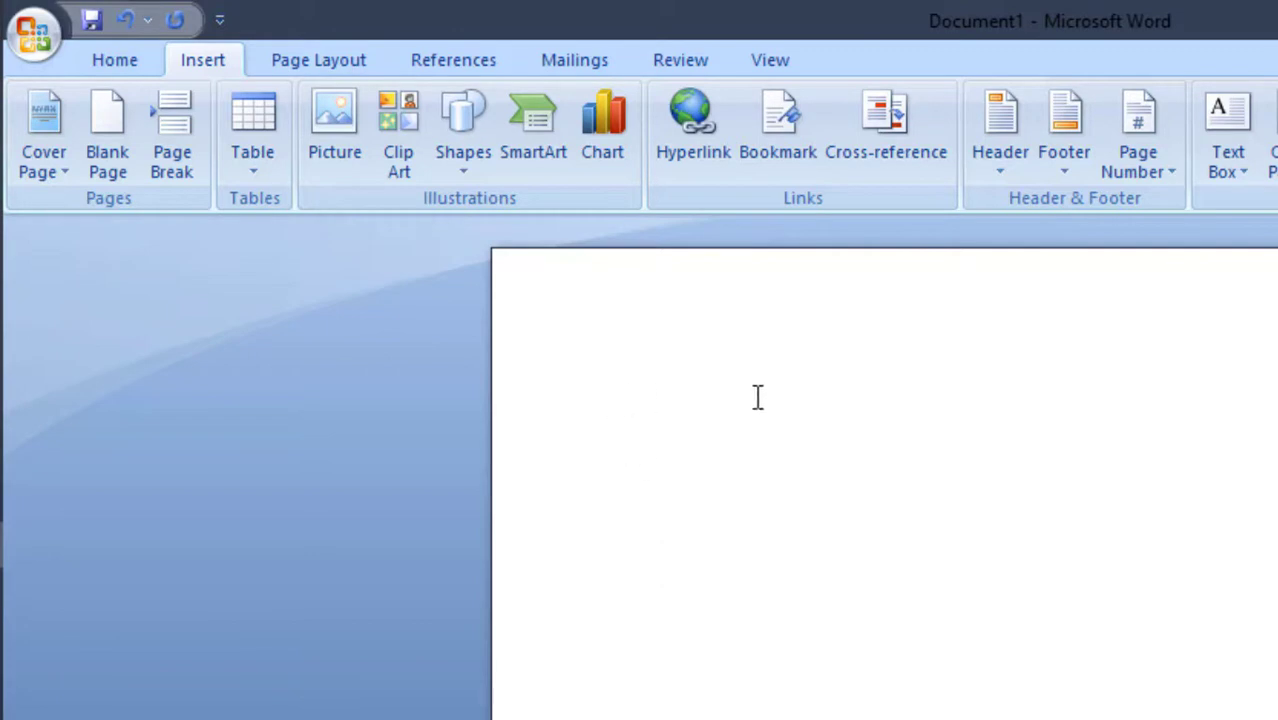
{"action": "left_click", "coordinate": [253, 154]}
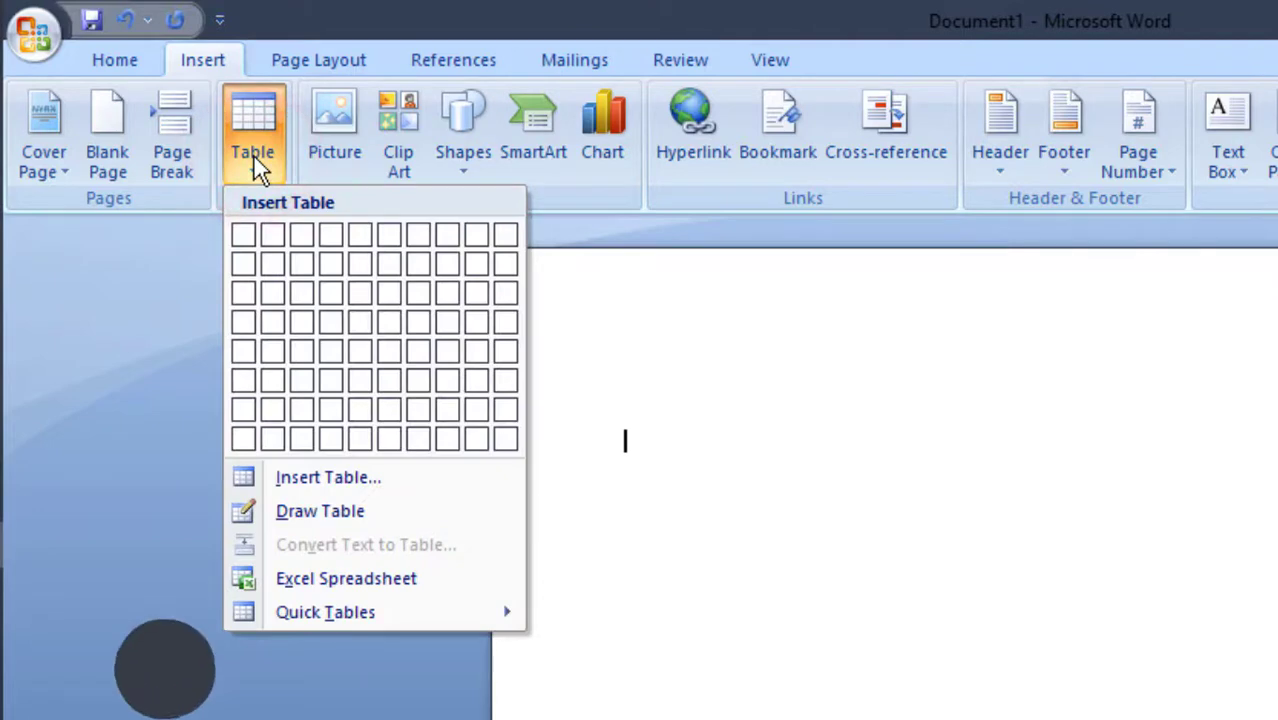
{"action": "left_click", "coordinate": [323, 476]}
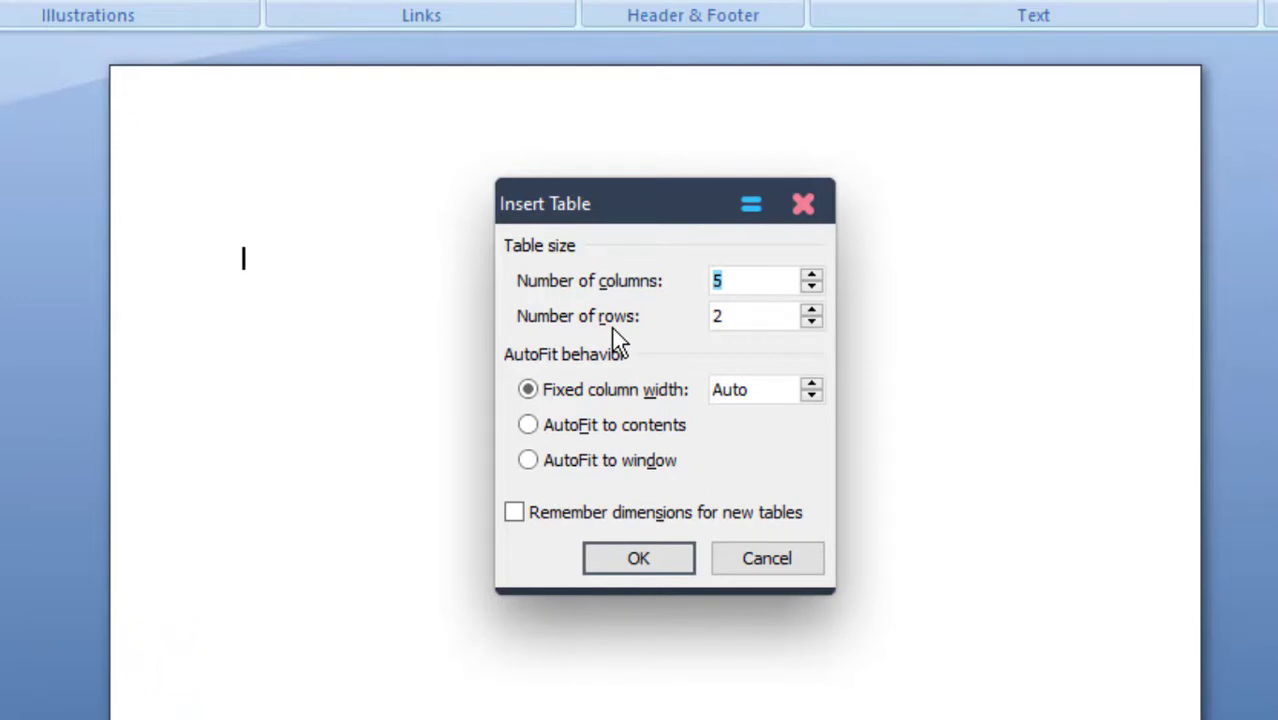
{"action": "left_click", "coordinate": [199, 322]}
{"action": "left_click", "coordinate": [354, 127]}
{"action": "left_click", "coordinate": [639, 566]}
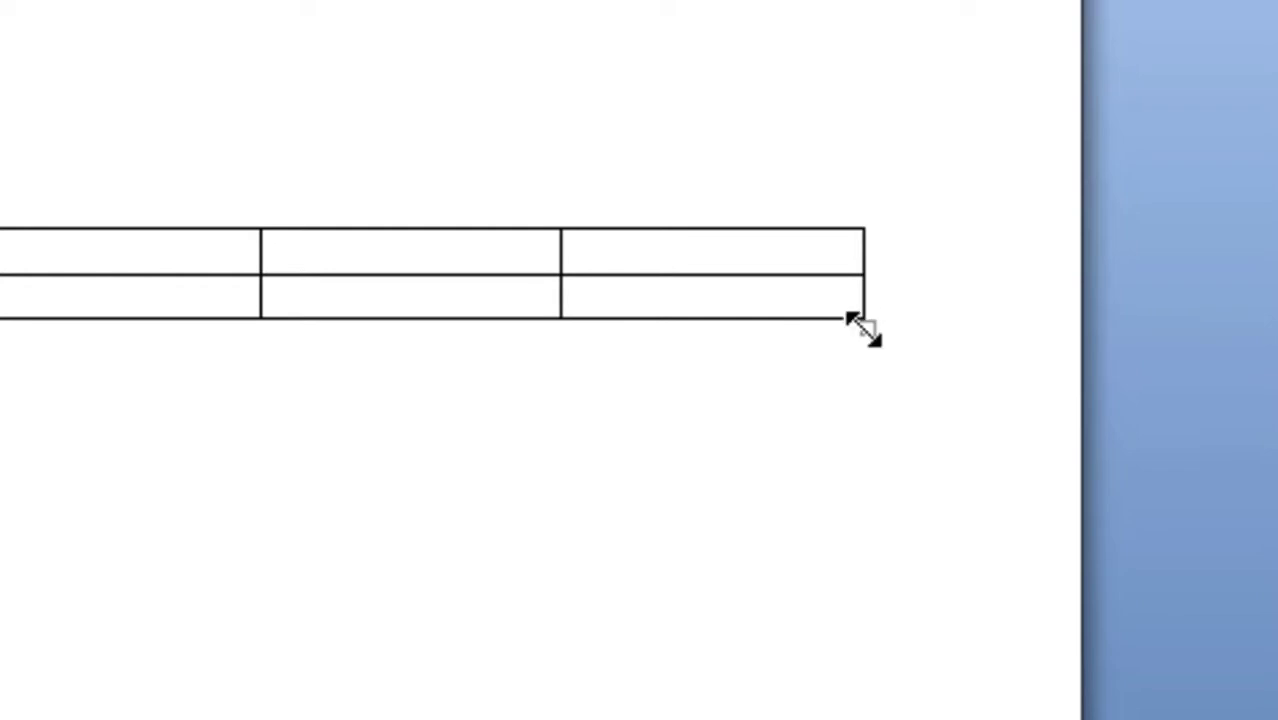
Stretch the whole table downward so that both rows become much taller
{"action": "left_click_drag", "start_coordinate": [862, 328], "coordinate": [880, 562]}
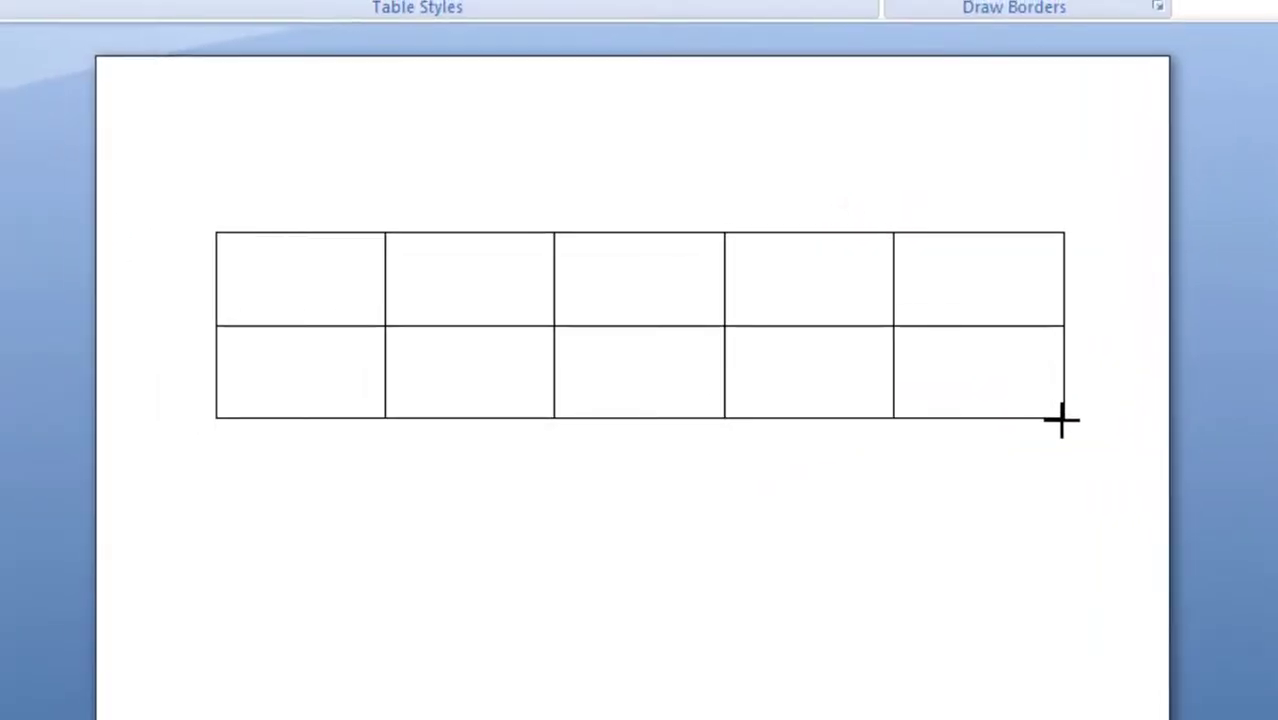
{"action": "left_click", "coordinate": [1059, 422]}
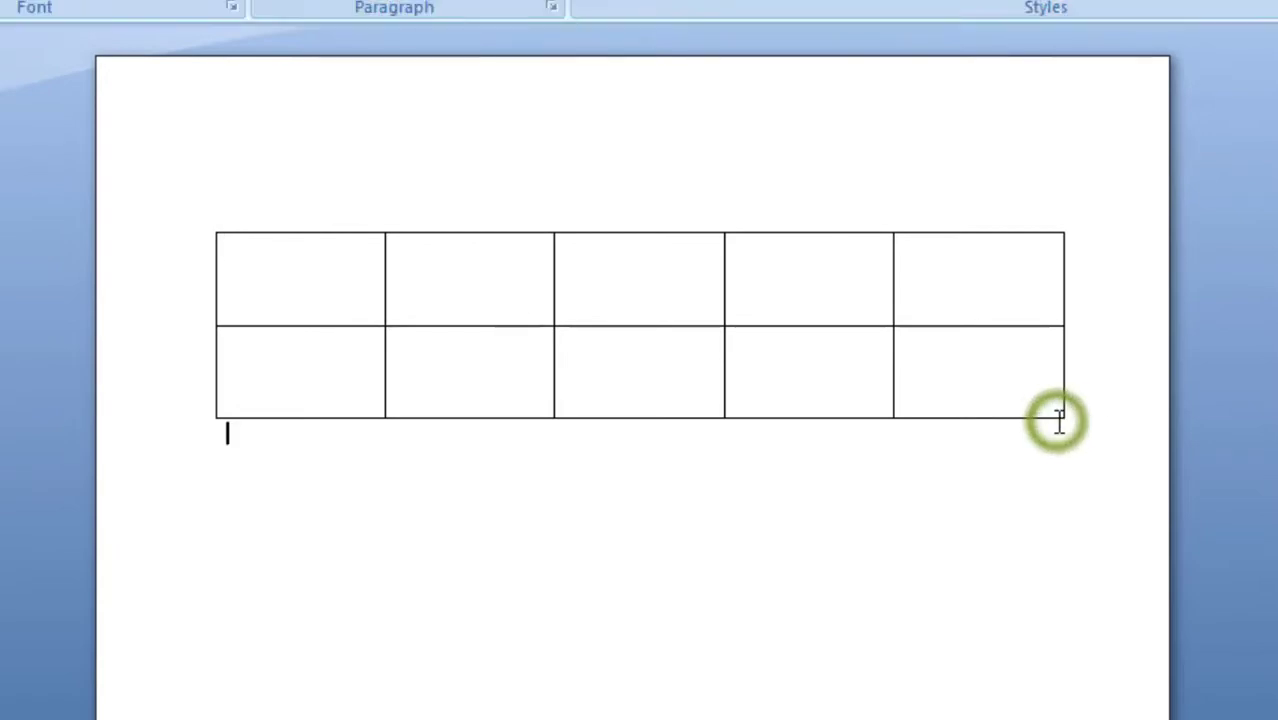
{"action": "left_click", "coordinate": [1062, 481]}
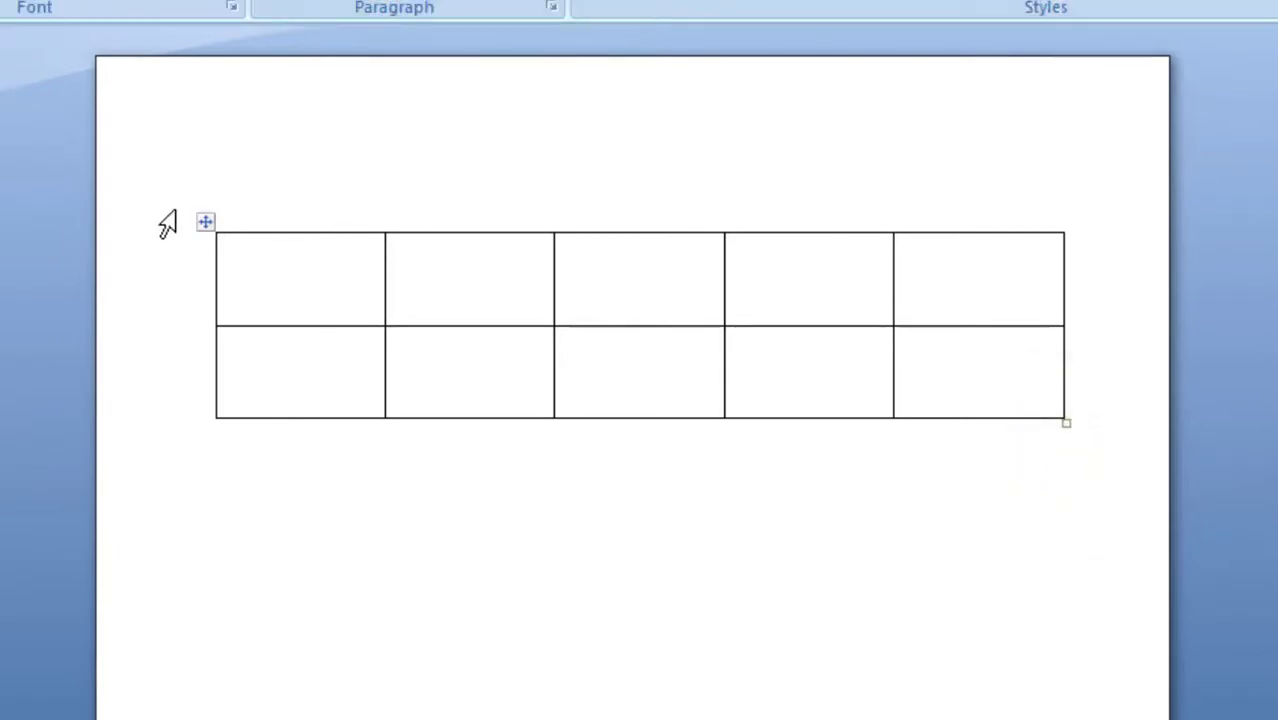
Select the whole table and shrink its height to make both rows shorter
{"action": "left_click", "coordinate": [205, 222]}
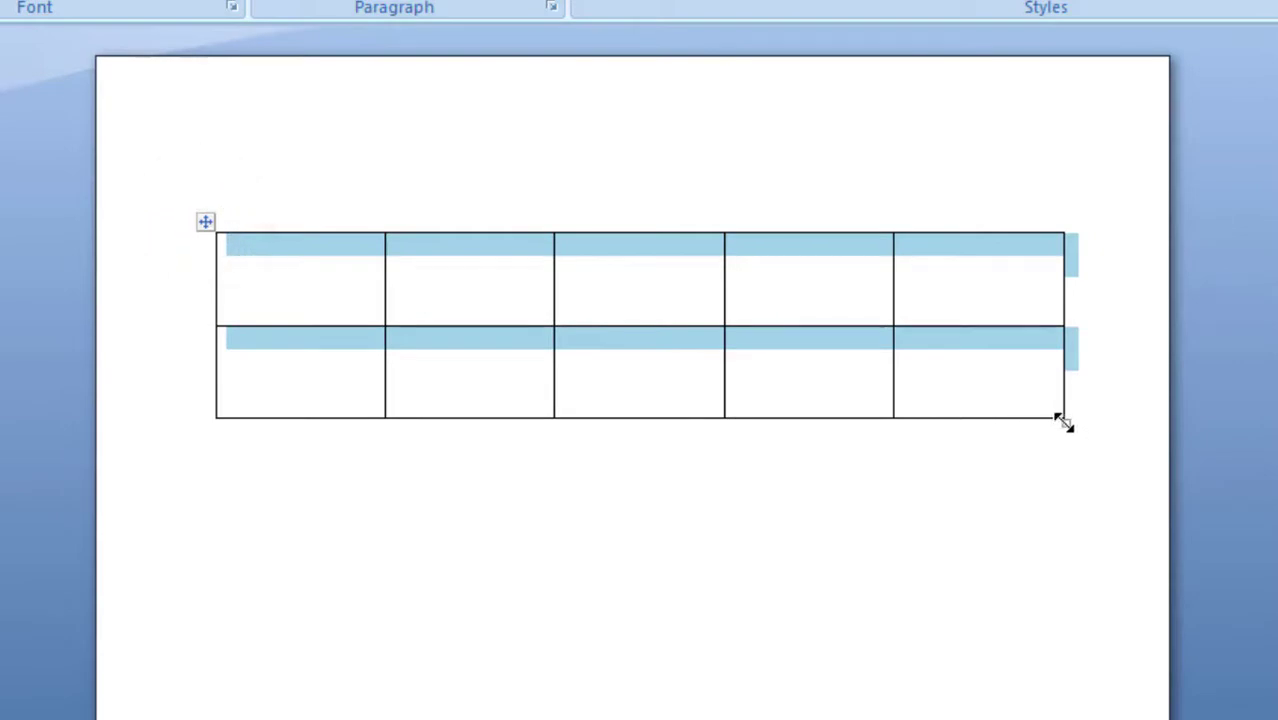
{"action": "left_click_drag", "start_coordinate": [1063, 423], "coordinate": [1060, 312]}
{"action": "left_click", "coordinate": [973, 400]}
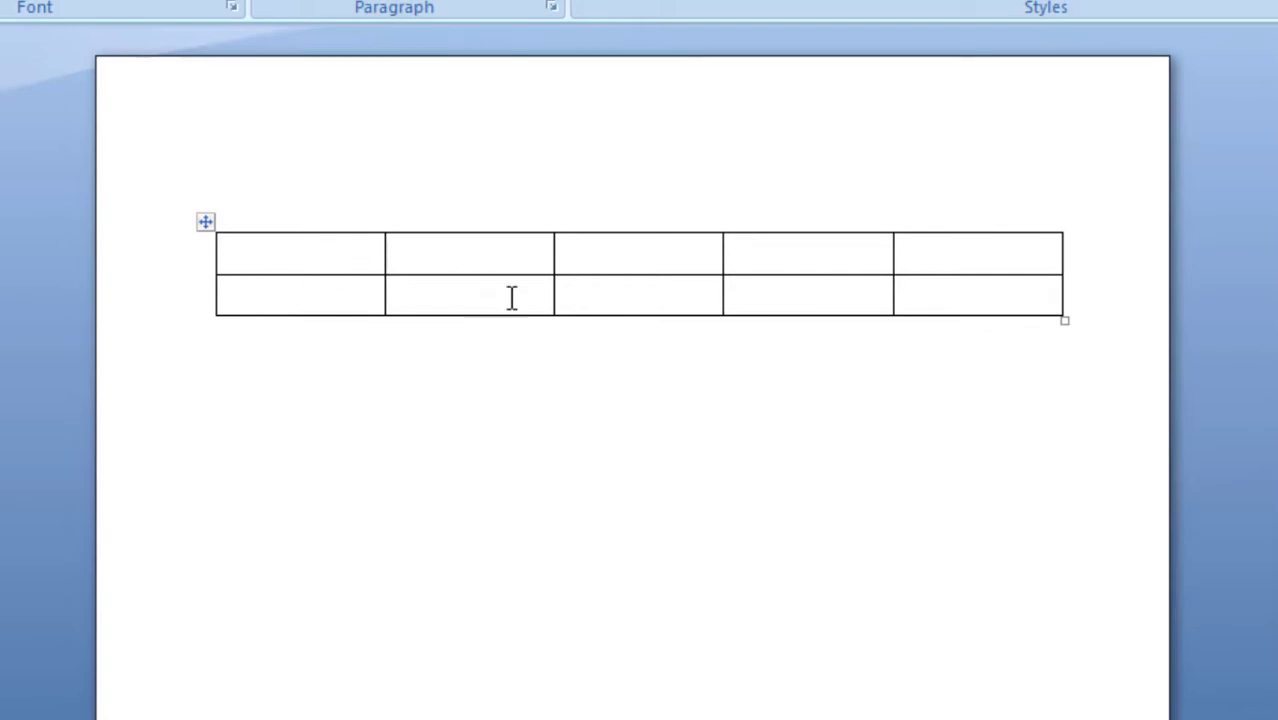
Append four more rows to the end of the table, starting from its last cell
{"action": "left_click", "coordinate": [1020, 294]}
{"action": "key", "text": "Tab"}
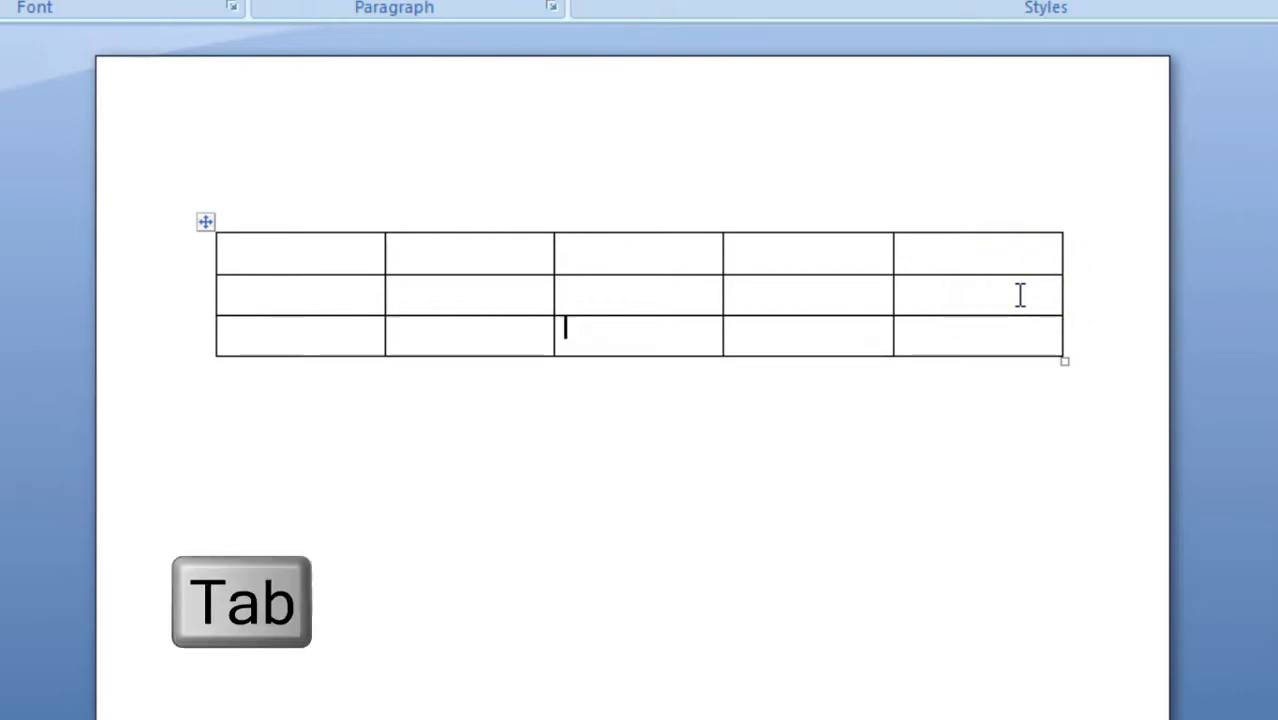
{"action": "key", "text": "Tab"}
{"action": "key", "text": "Tab"}
{"action": "key", "text": "Tab"}
{"action": "key", "text": "Tab"}
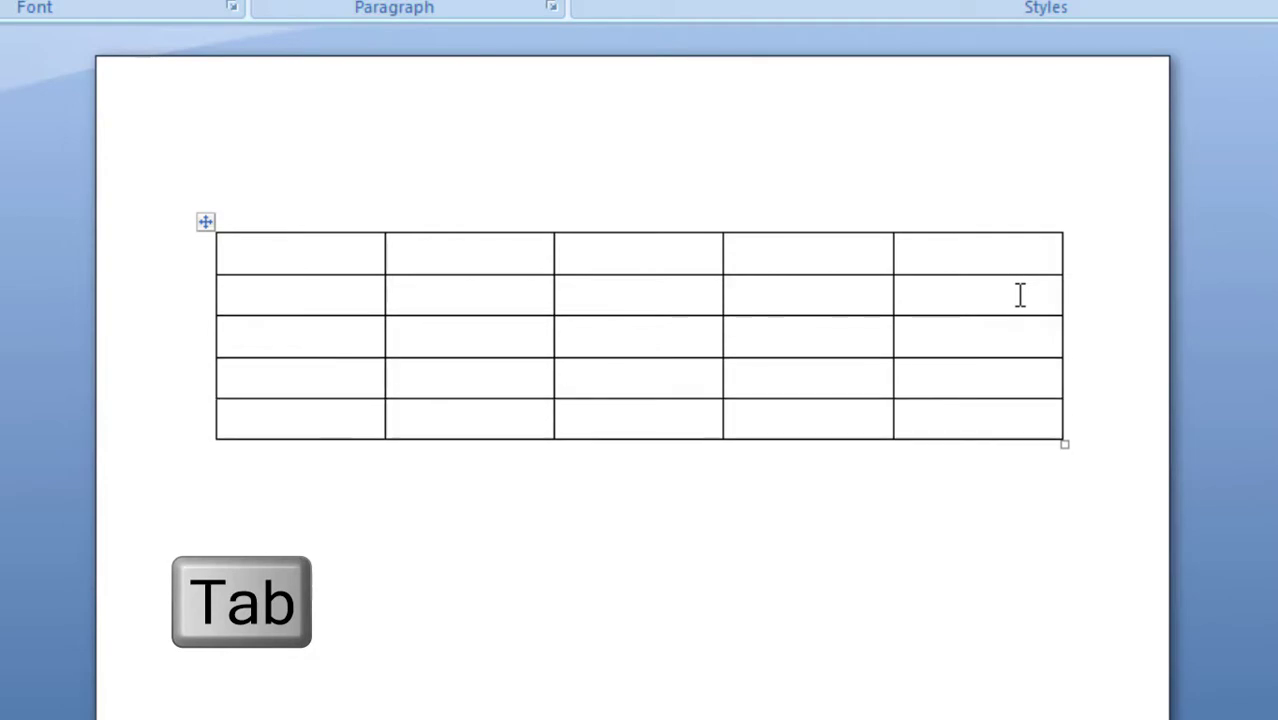
{"action": "key", "text": "Tab"}
{"action": "key", "text": "Tab"}
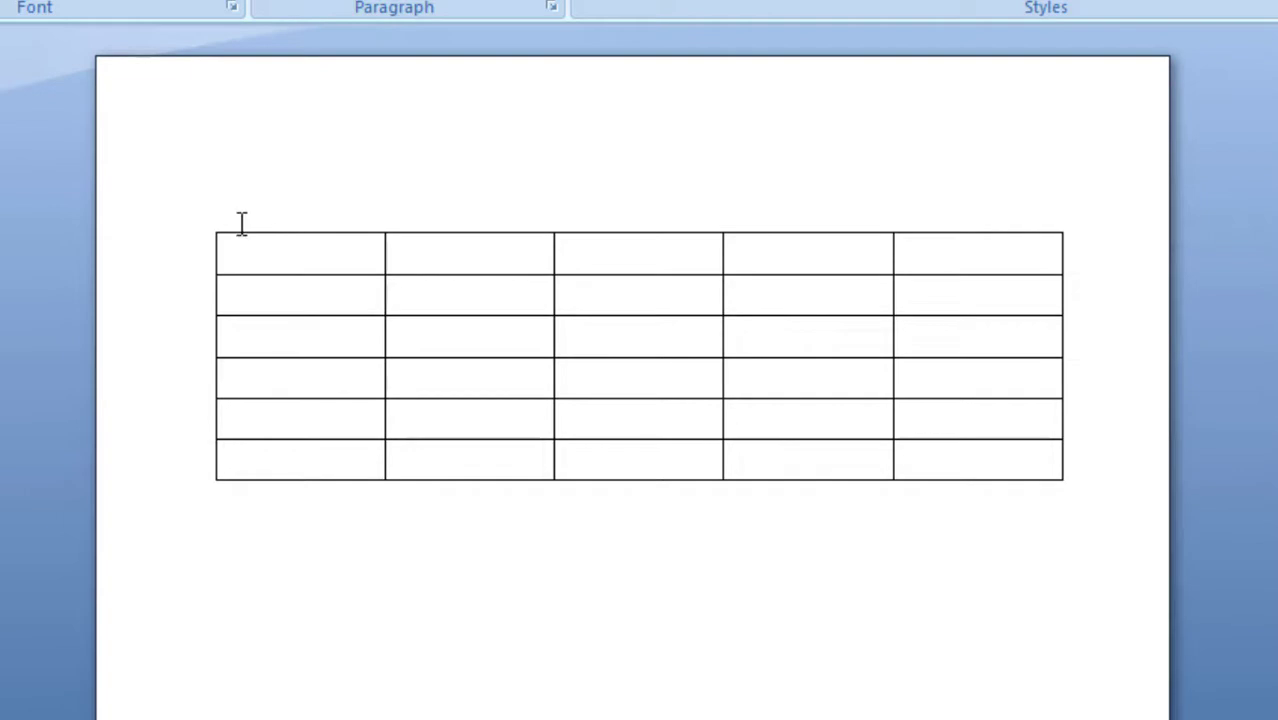
Cut the entire table from the document
{"action": "left_click", "coordinate": [206, 224]}
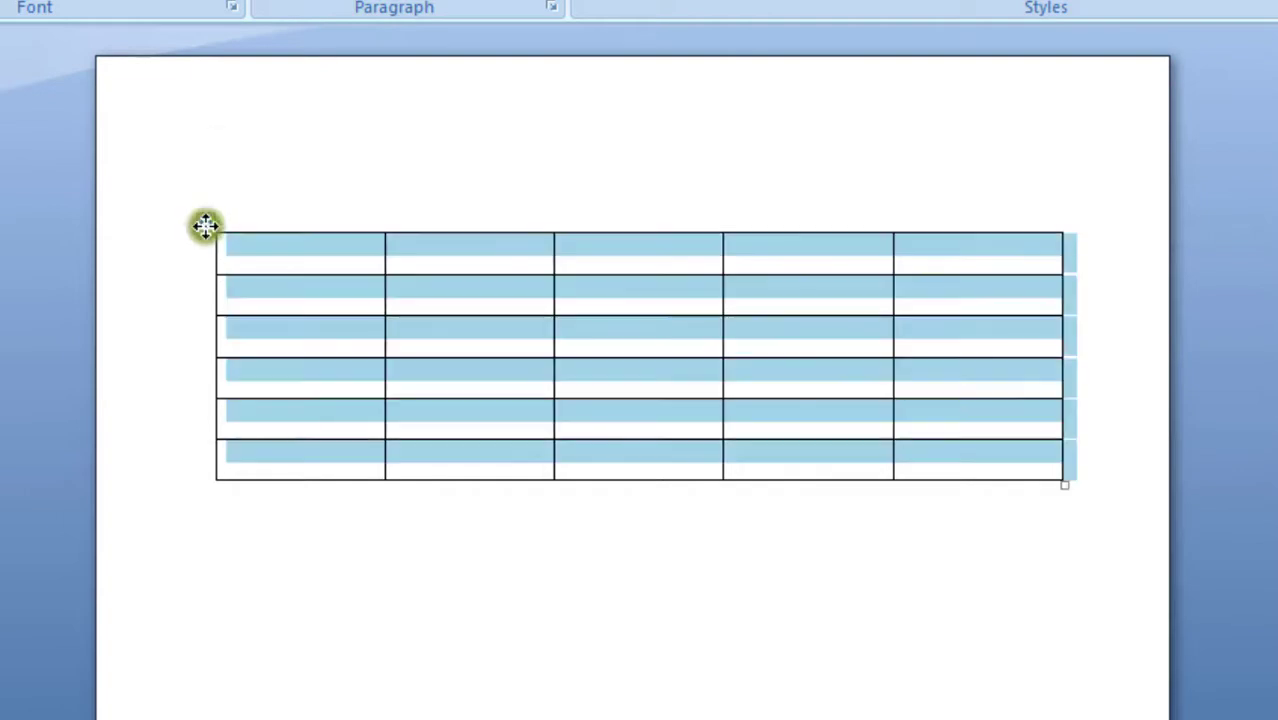
{"action": "right_click", "coordinate": [207, 228]}
{"action": "left_click", "coordinate": [530, 384]}
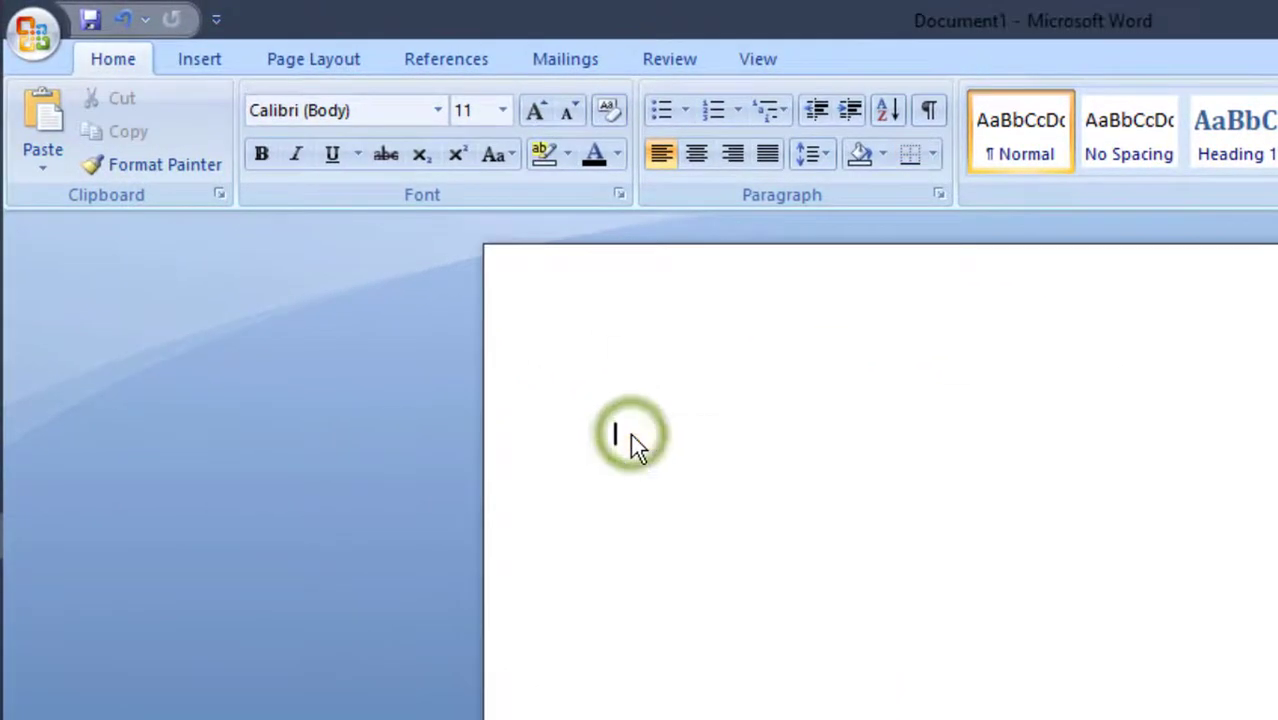
{"action": "left_click", "coordinate": [617, 357]}
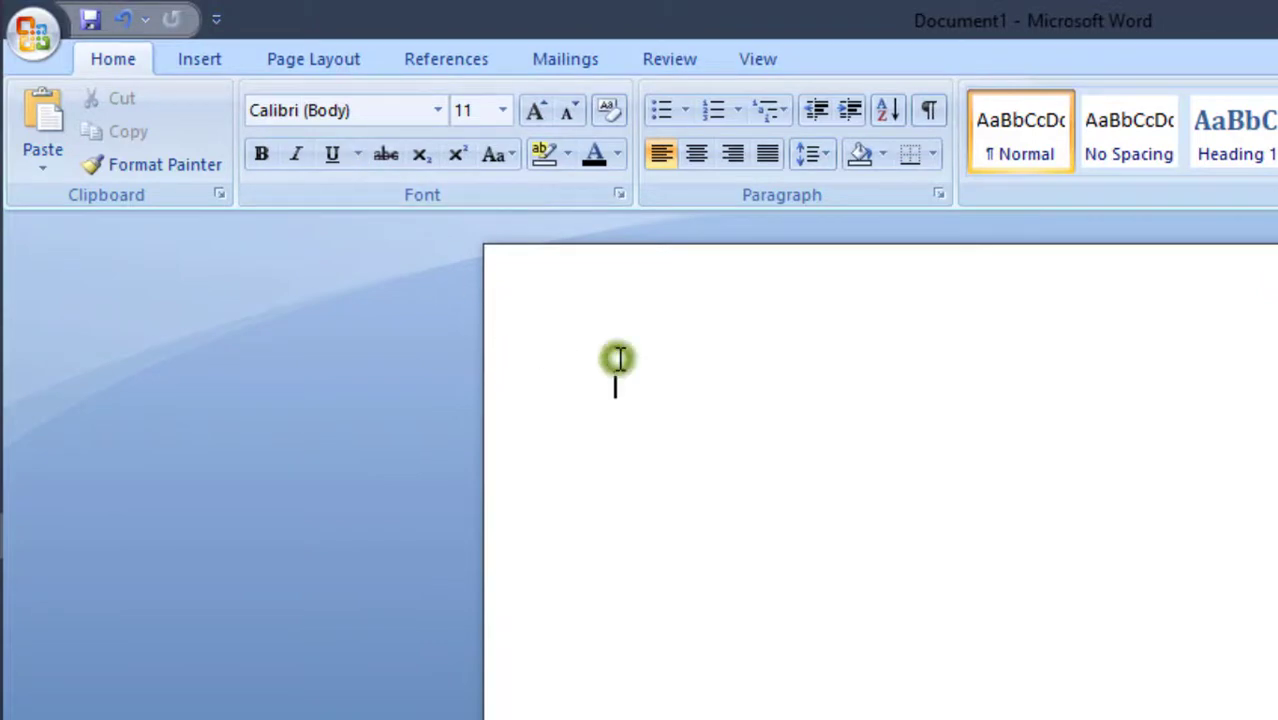
Draw the outer frame of a new table across the upper part of the page with Draw Table
{"action": "left_click", "coordinate": [188, 61]}
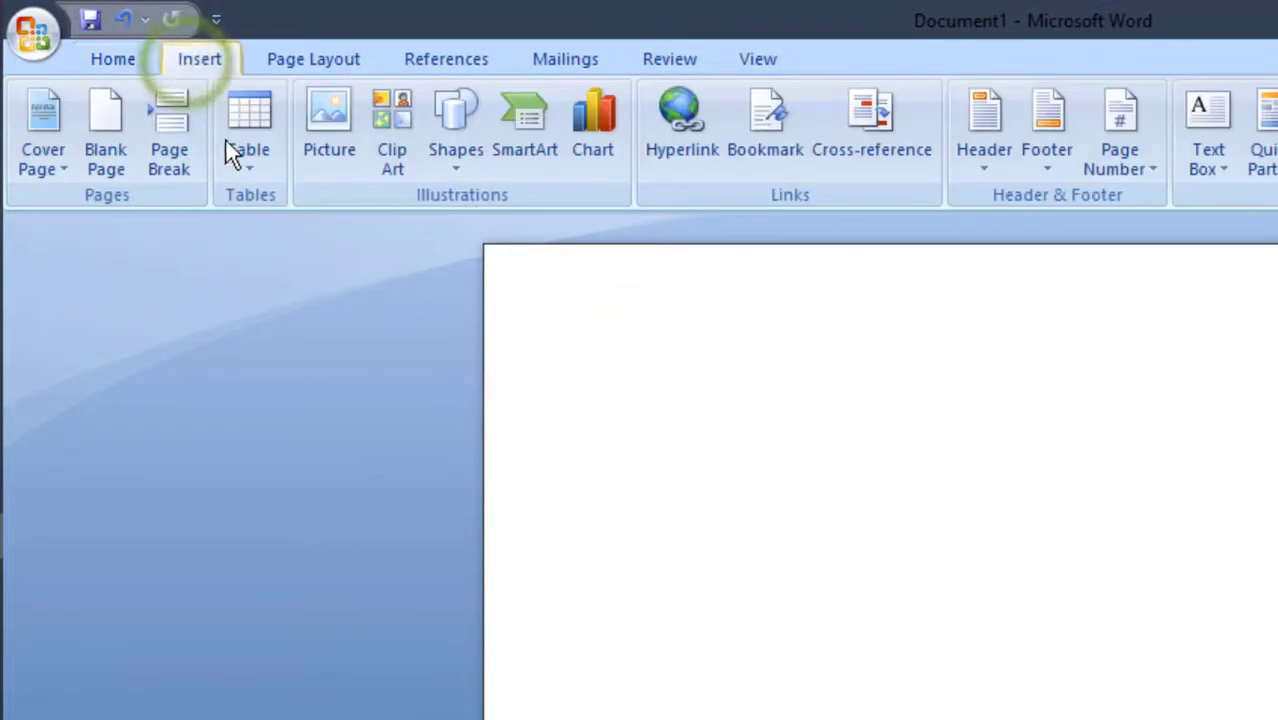
{"action": "left_click", "coordinate": [244, 163]}
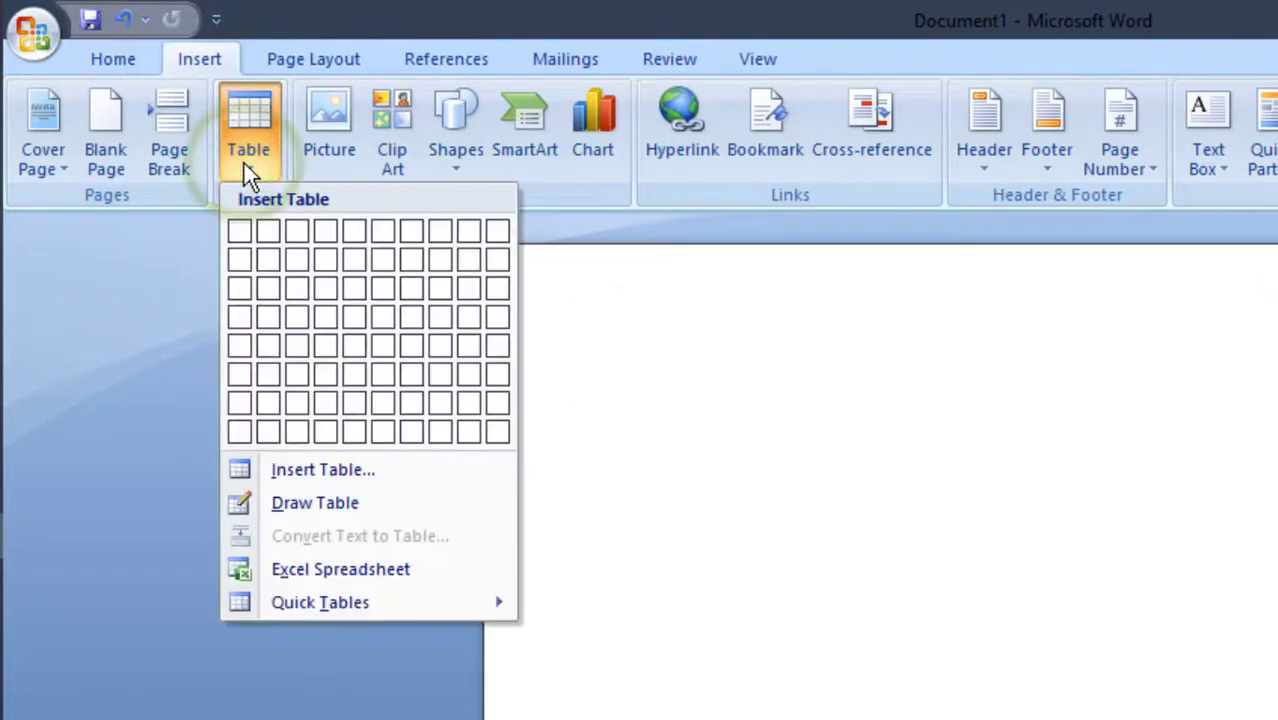
{"action": "left_click", "coordinate": [335, 505]}
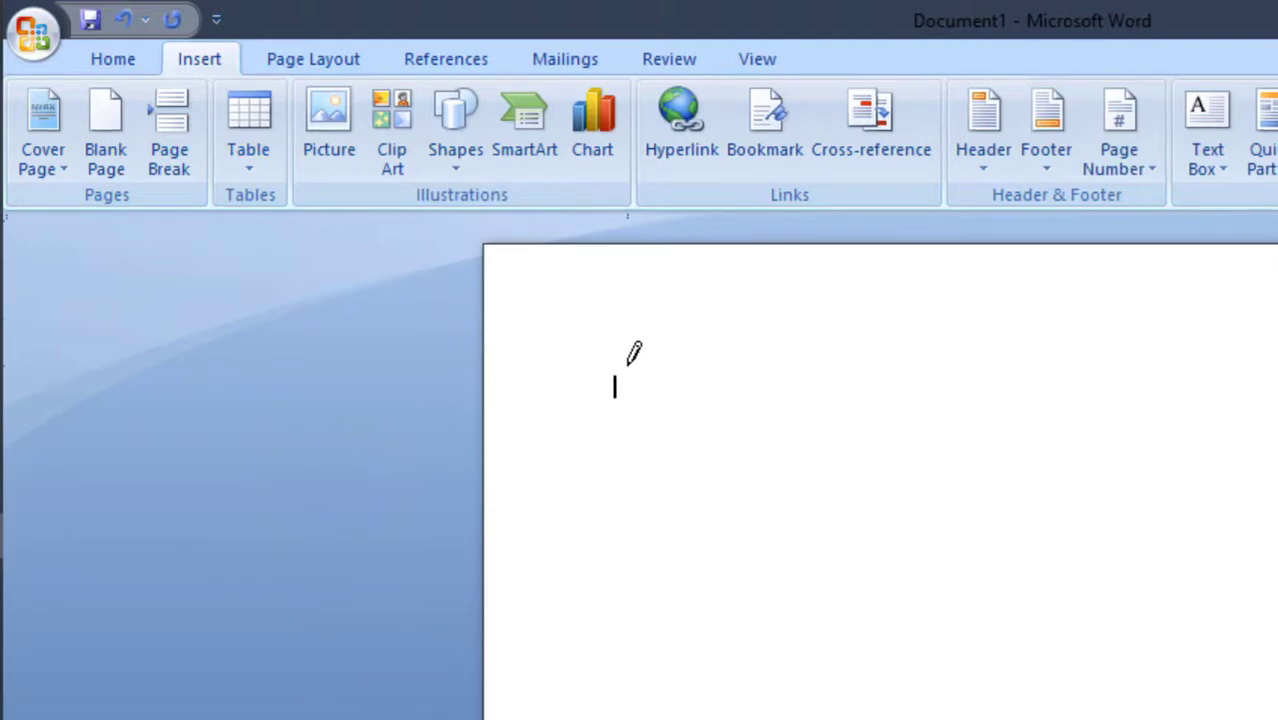
{"action": "mouse_move", "coordinate": [629, 364]}
{"action": "left_mouse_down"}
{"action": "mouse_move", "coordinate": [733, 358]}
{"action": "mouse_move", "coordinate": [1021, 421]}
{"action": "mouse_move", "coordinate": [1277, 648]}
{"action": "mouse_move", "coordinate": [1277, 672]}
{"action": "left_mouse_up"}
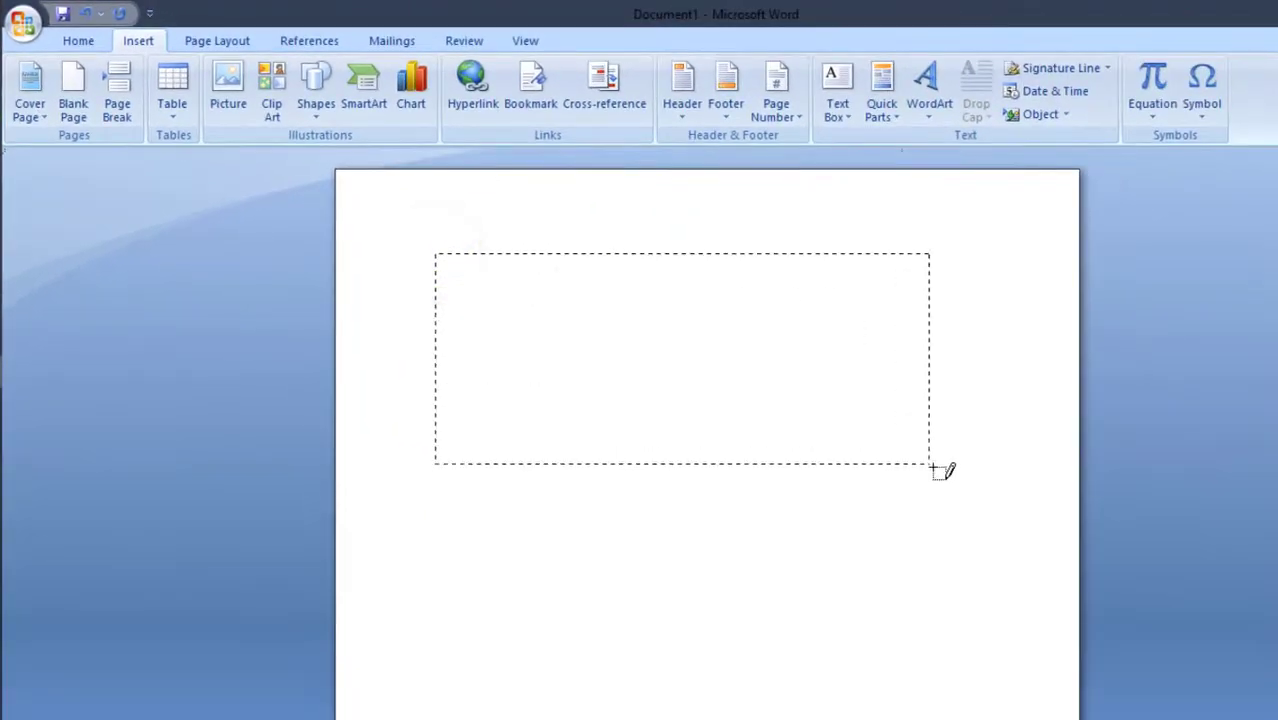
{"action": "left_click_drag", "start_coordinate": [933, 467], "coordinate": [996, 492]}
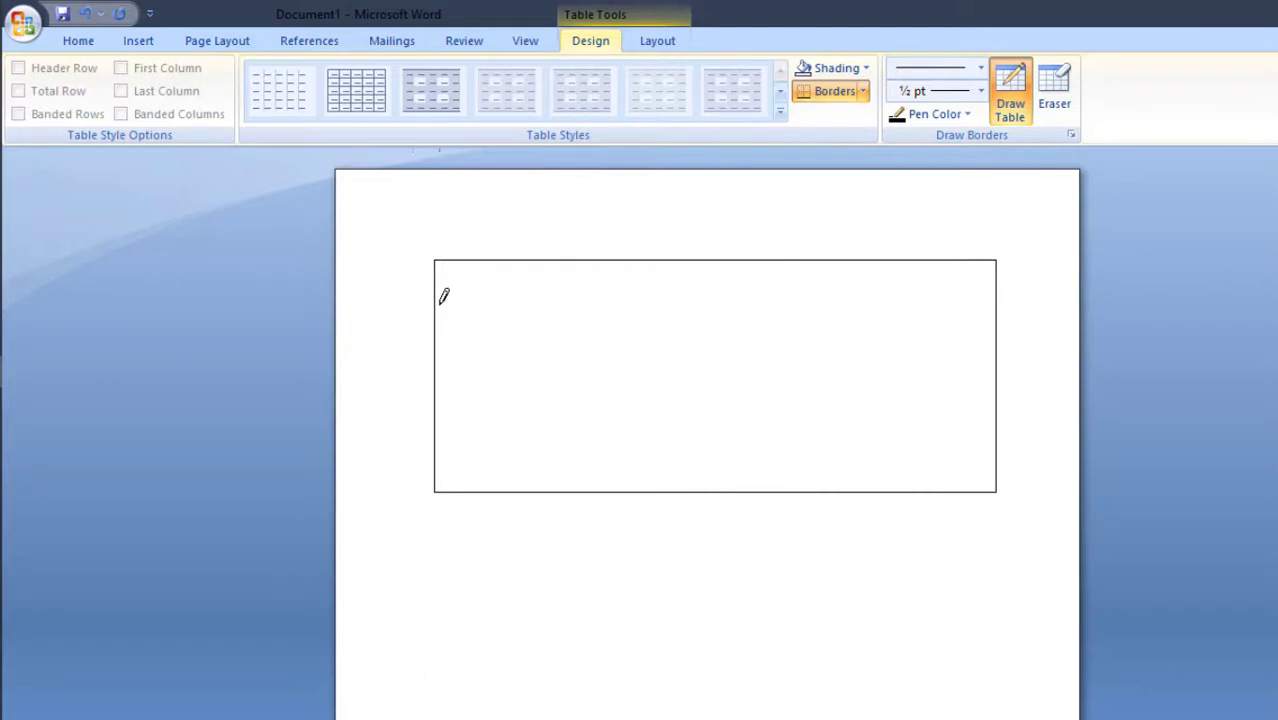
Divide the drawn frame into three rows and five columns with border lines, and leave drawing mode
{"action": "left_click_drag", "start_coordinate": [438, 300], "coordinate": [704, 316]}
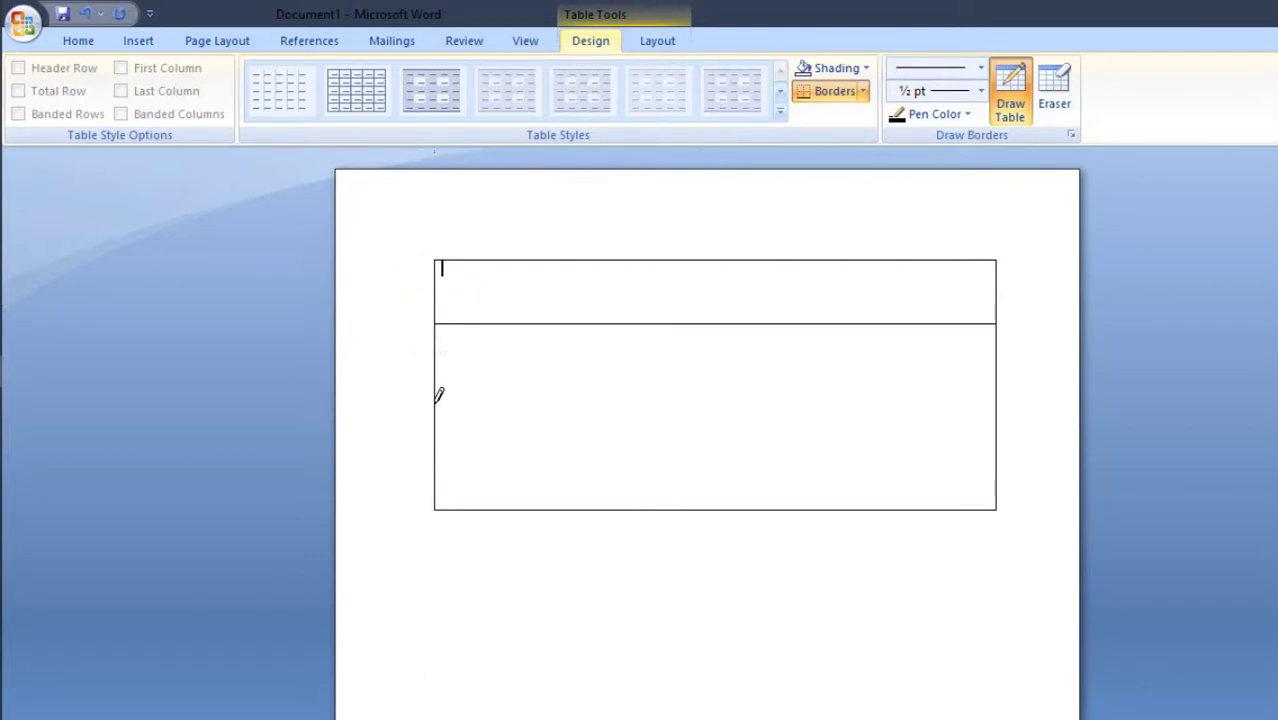
{"action": "left_click_drag", "start_coordinate": [438, 398], "coordinate": [756, 393]}
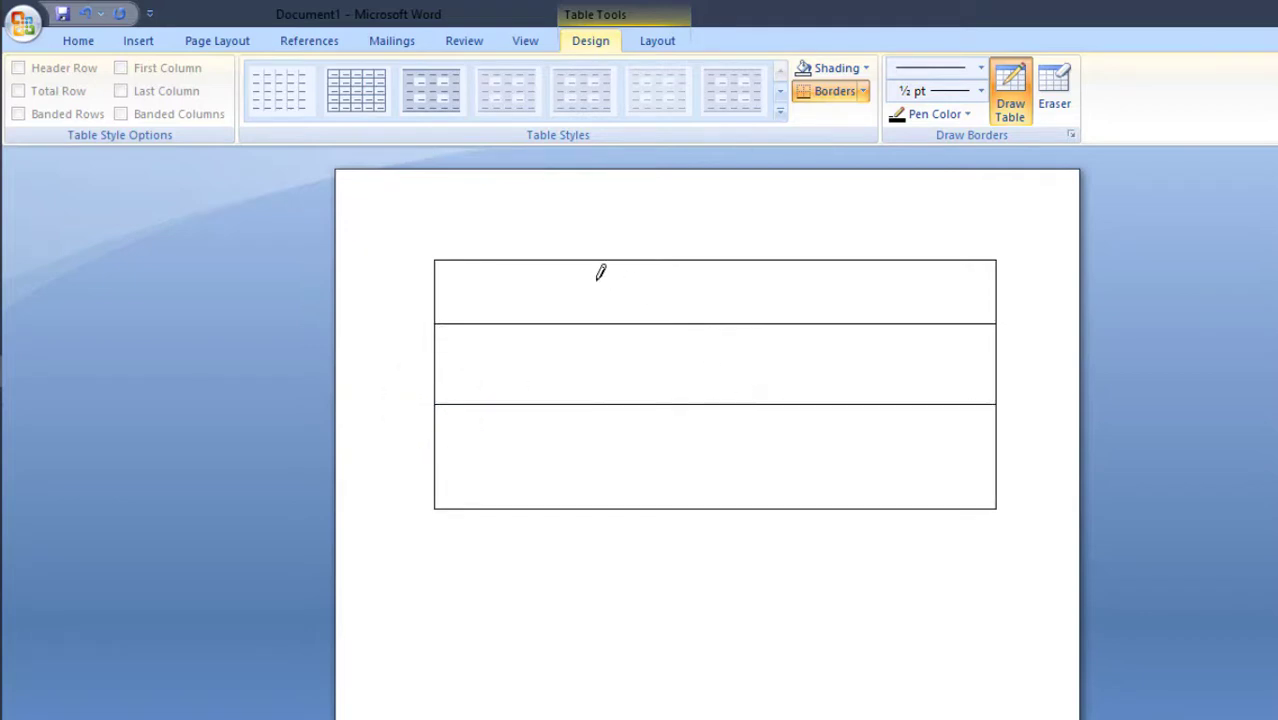
{"action": "left_click_drag", "start_coordinate": [564, 262], "coordinate": [566, 500]}
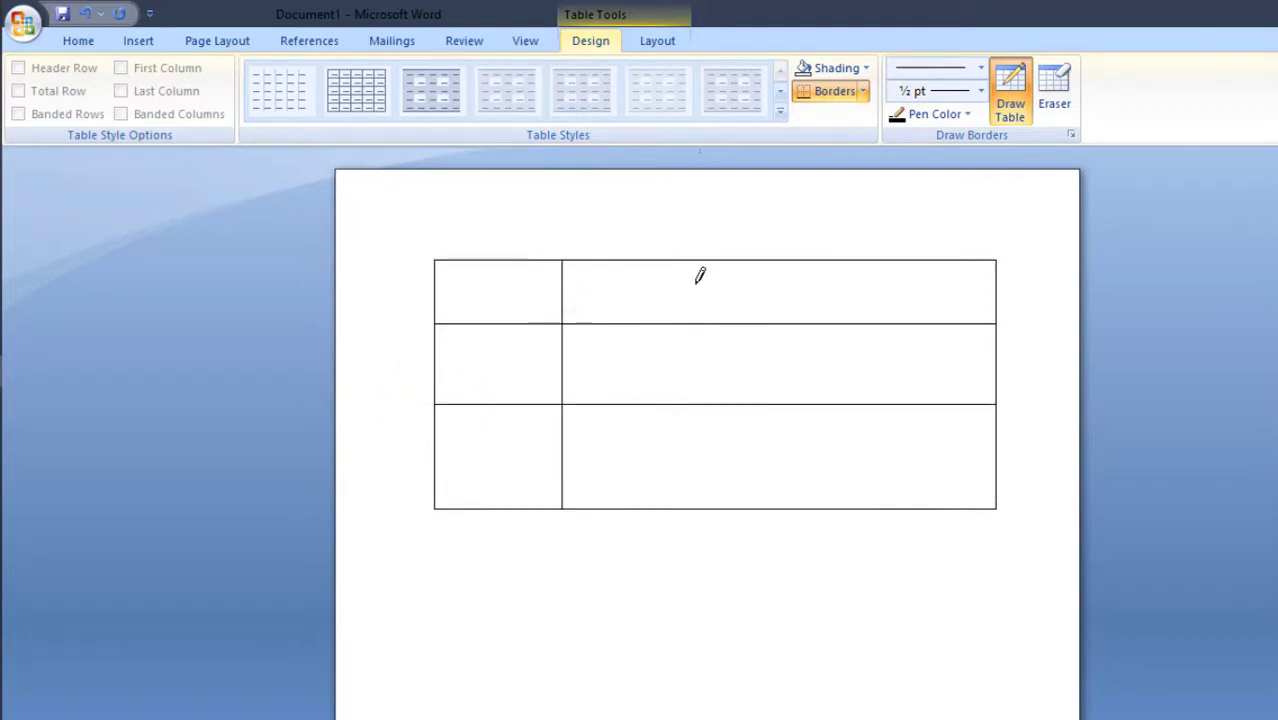
{"action": "left_click_drag", "start_coordinate": [688, 262], "coordinate": [687, 504]}
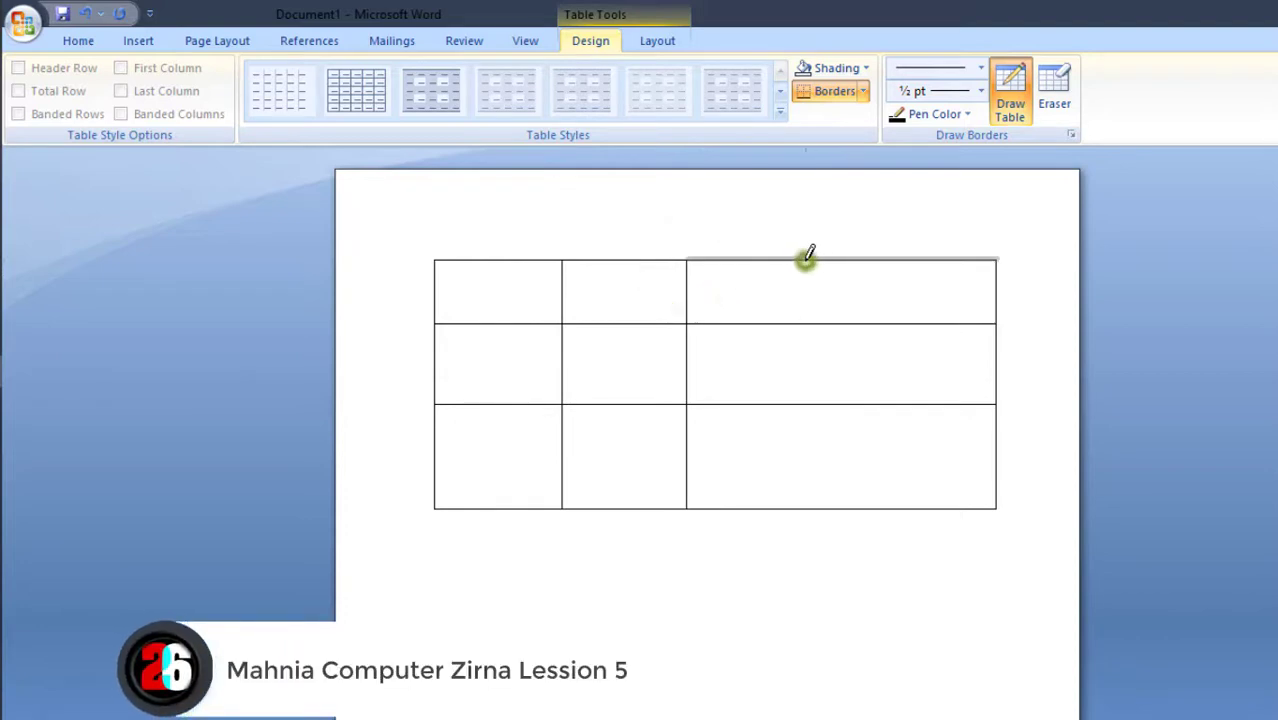
{"action": "left_click_drag", "start_coordinate": [808, 261], "coordinate": [810, 505]}
{"action": "left_click_drag", "start_coordinate": [899, 260], "coordinate": [907, 459]}
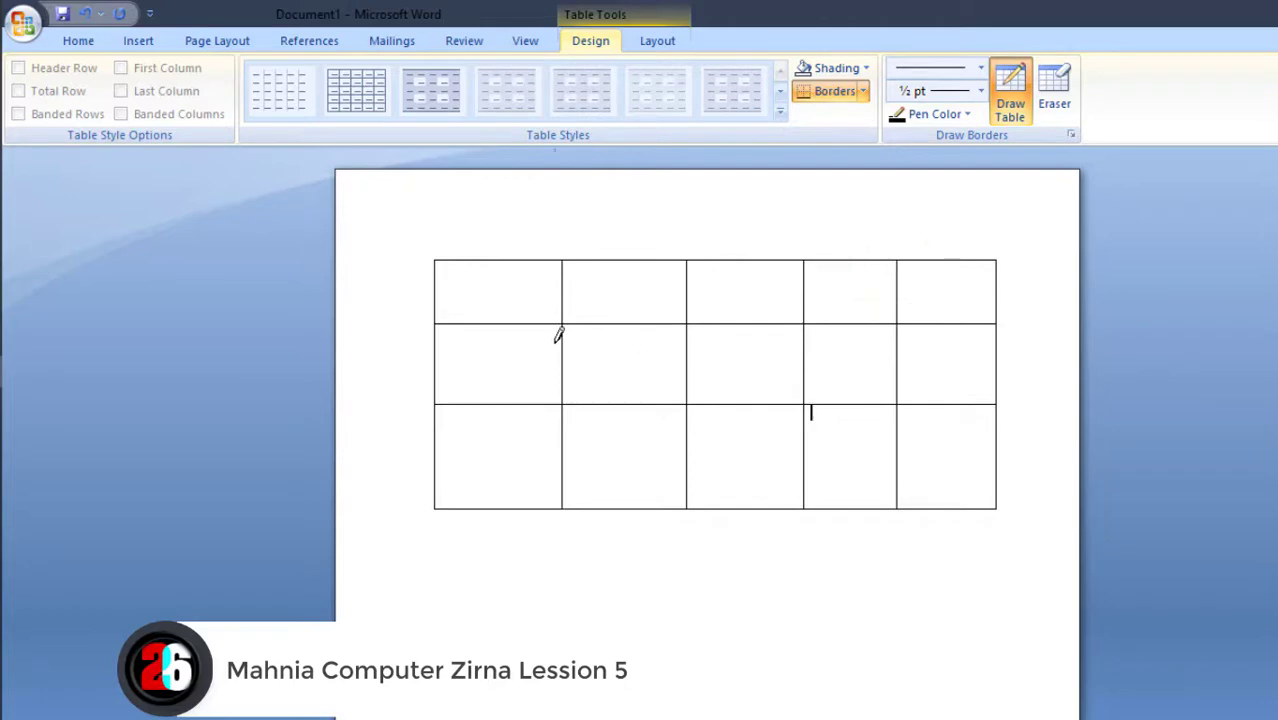
{"action": "left_click_drag", "start_coordinate": [566, 370], "coordinate": [562, 374]}
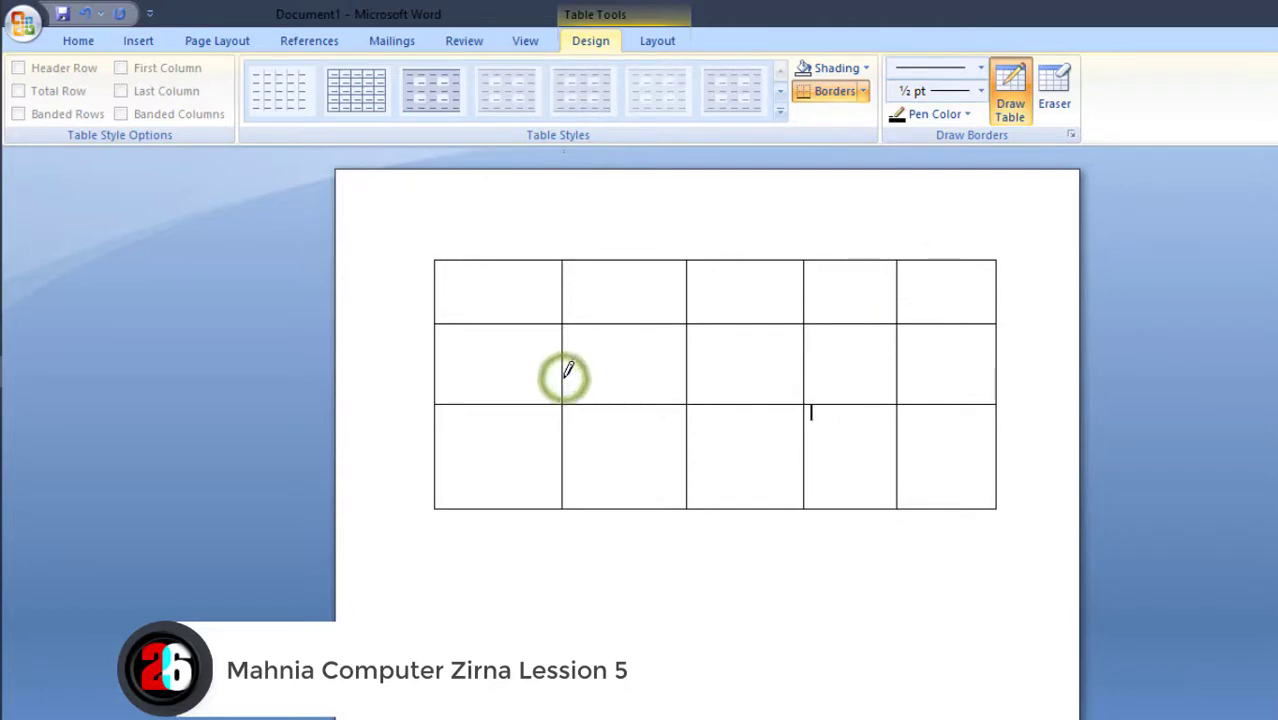
{"action": "double_click", "coordinate": [414, 226]}
{"action": "double_click", "coordinate": [409, 328]}
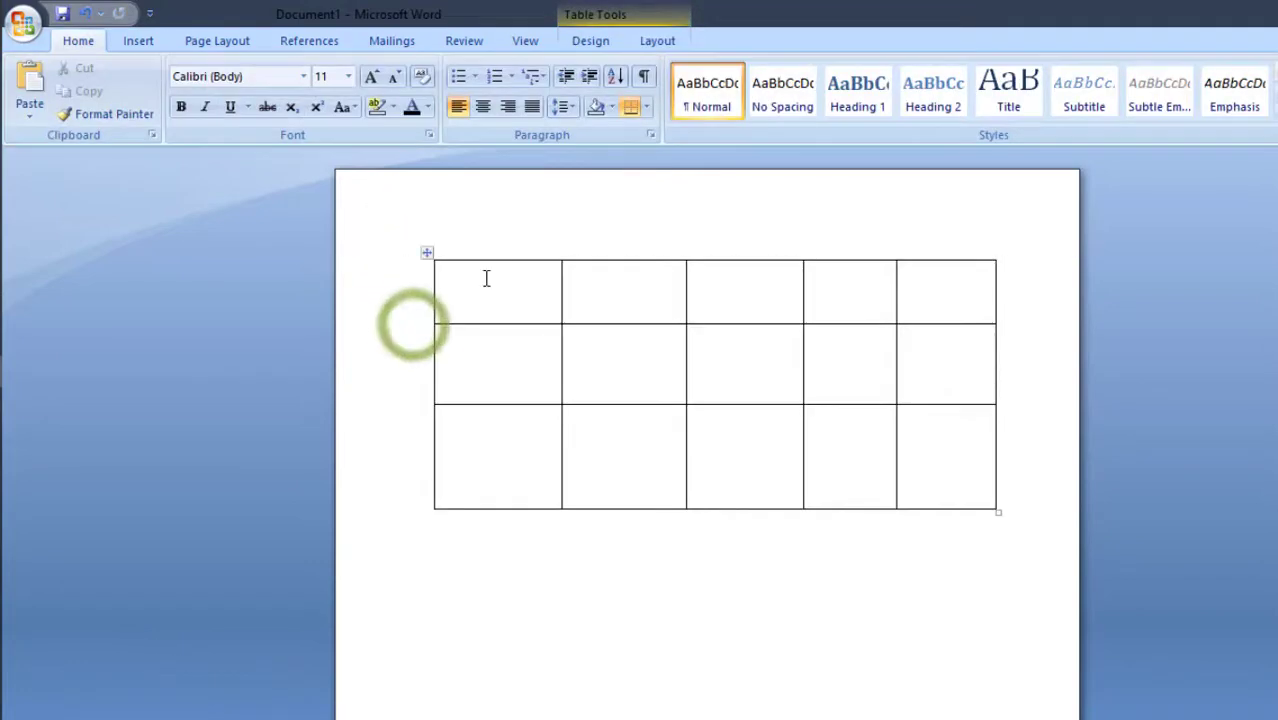
Select the whole hand-drawn table and cut it from the page
{"action": "left_click", "coordinate": [428, 260]}
{"action": "right_click", "coordinate": [428, 260]}
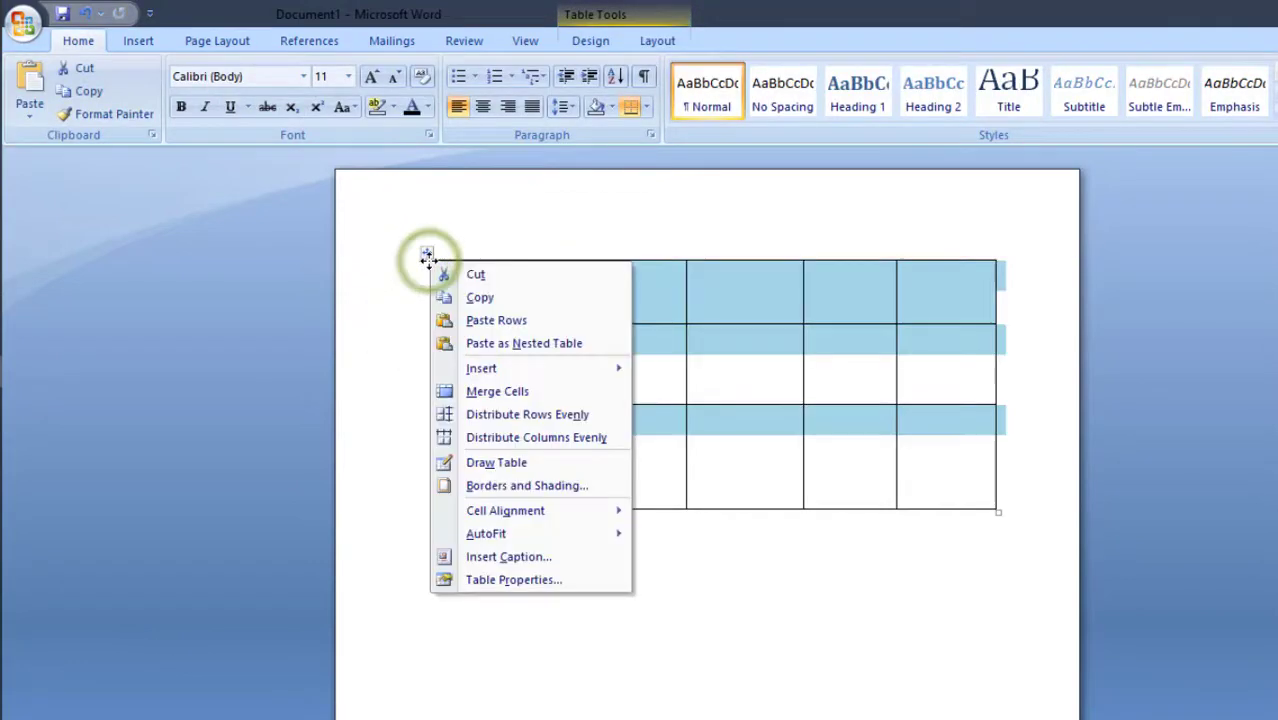
{"action": "left_click", "coordinate": [452, 273]}
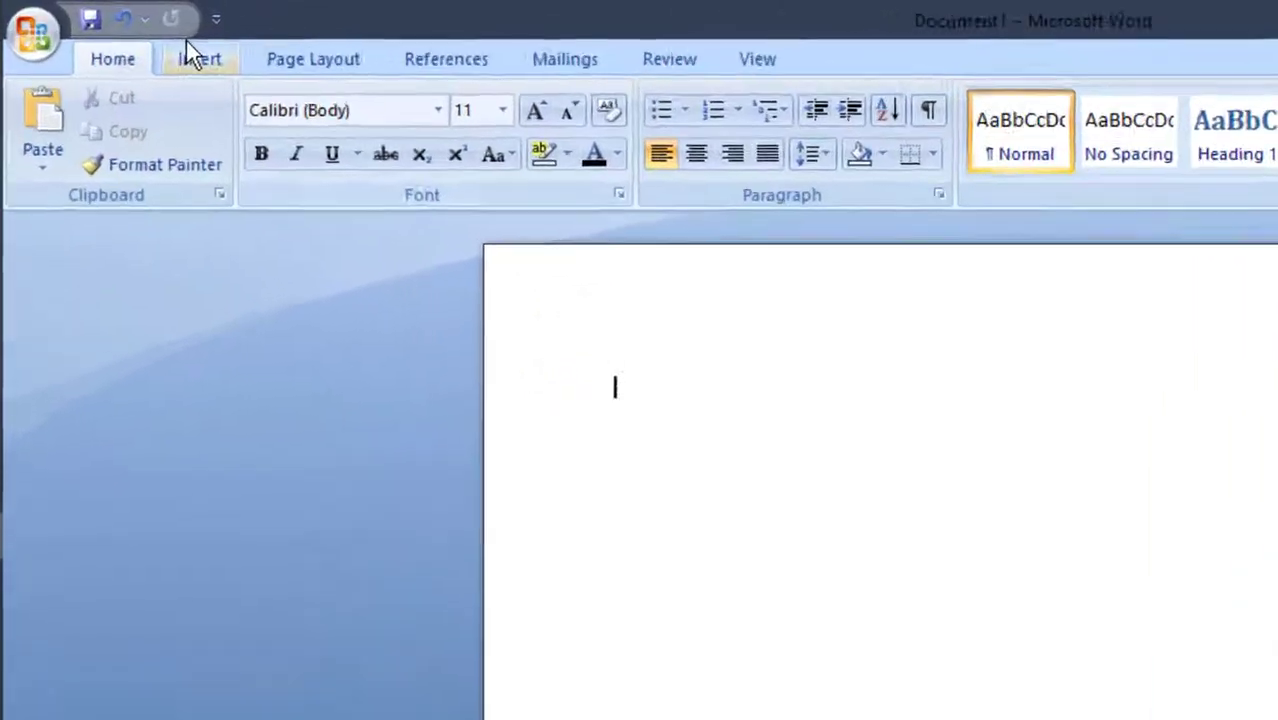
Insert a 3x7 table using the table size grid
{"action": "left_click", "coordinate": [140, 41]}
{"action": "left_click", "coordinate": [266, 206]}
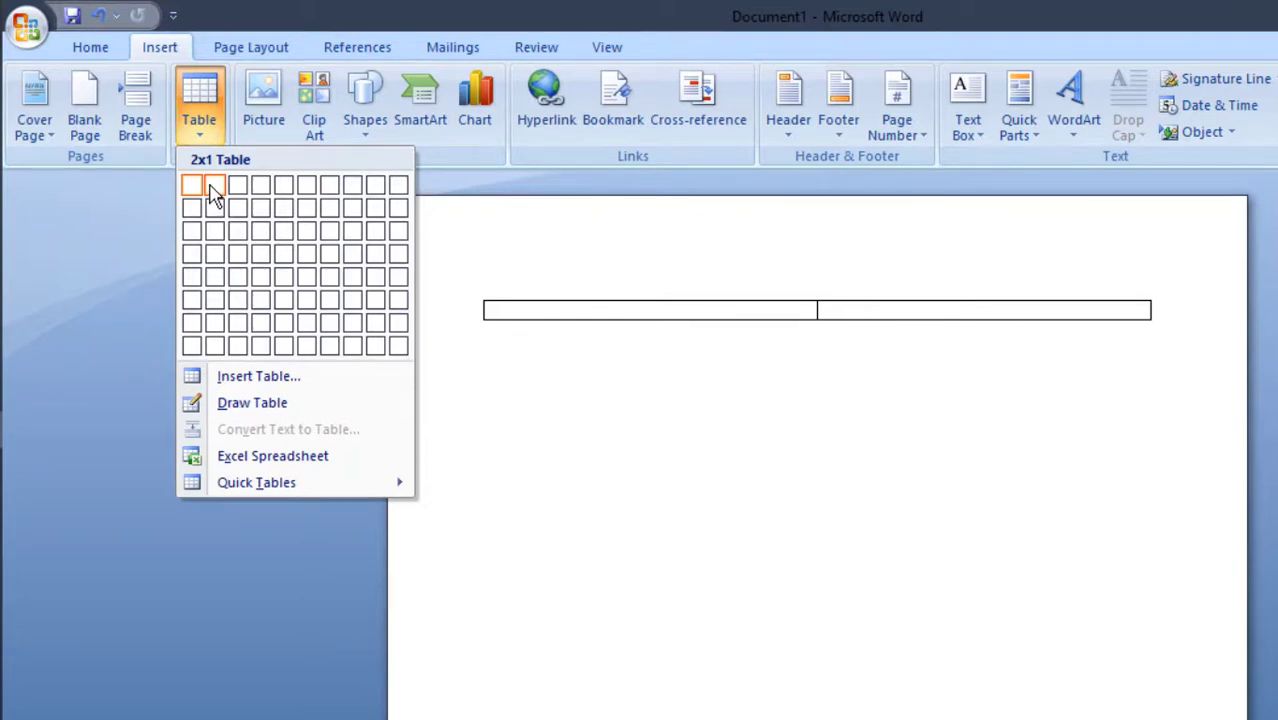
{"action": "left_click", "coordinate": [238, 342]}
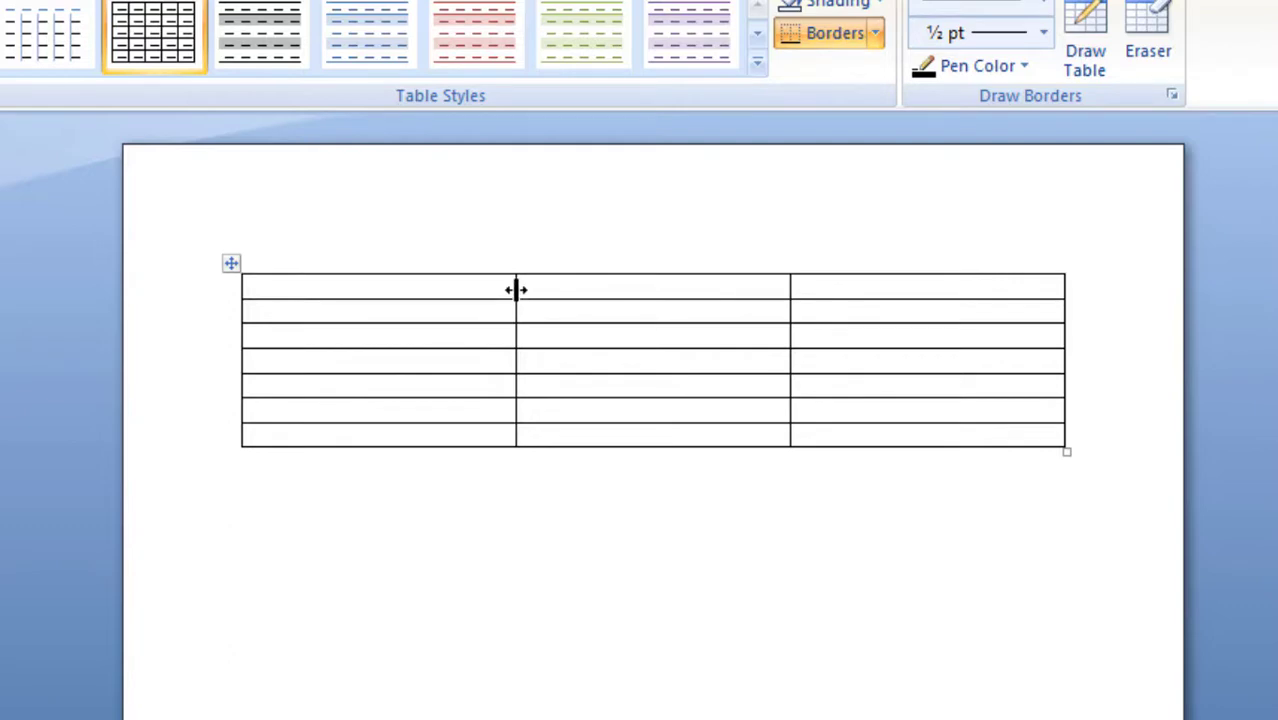
Narrow the table's first column and number its rows 1 to 7
{"action": "left_click_drag", "start_coordinate": [516, 290], "coordinate": [300, 297]}
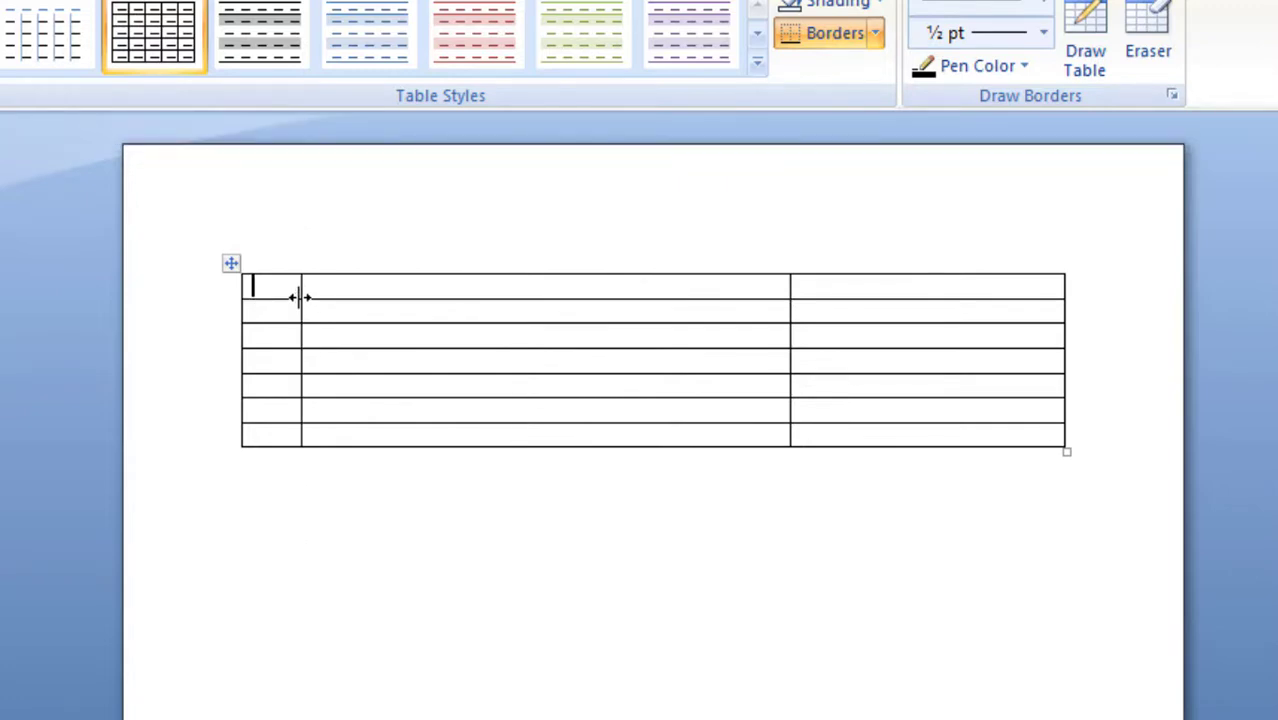
{"action": "type", "text": "1"}
{"action": "type", "text": "2"}
{"action": "key", "text": "Down"}
{"action": "type", "text": "3"}
{"action": "key", "text": "Down"}
{"action": "type", "text": "4"}
{"action": "key", "text": "Down"}
{"action": "type", "text": "5"}
{"action": "key", "text": "Down"}
{"action": "key", "text": "6"}
{"action": "key", "text": "Down"}
{"action": "type", "text": "7"}
Fill the second column from the first row down with GHFGHFHFJ, GGUGIUGI, GHJGJGKG, GUGIGGI, KUGUHIU, GJGGIU and BGGUIGUGU
{"action": "left_click", "coordinate": [339, 286]}
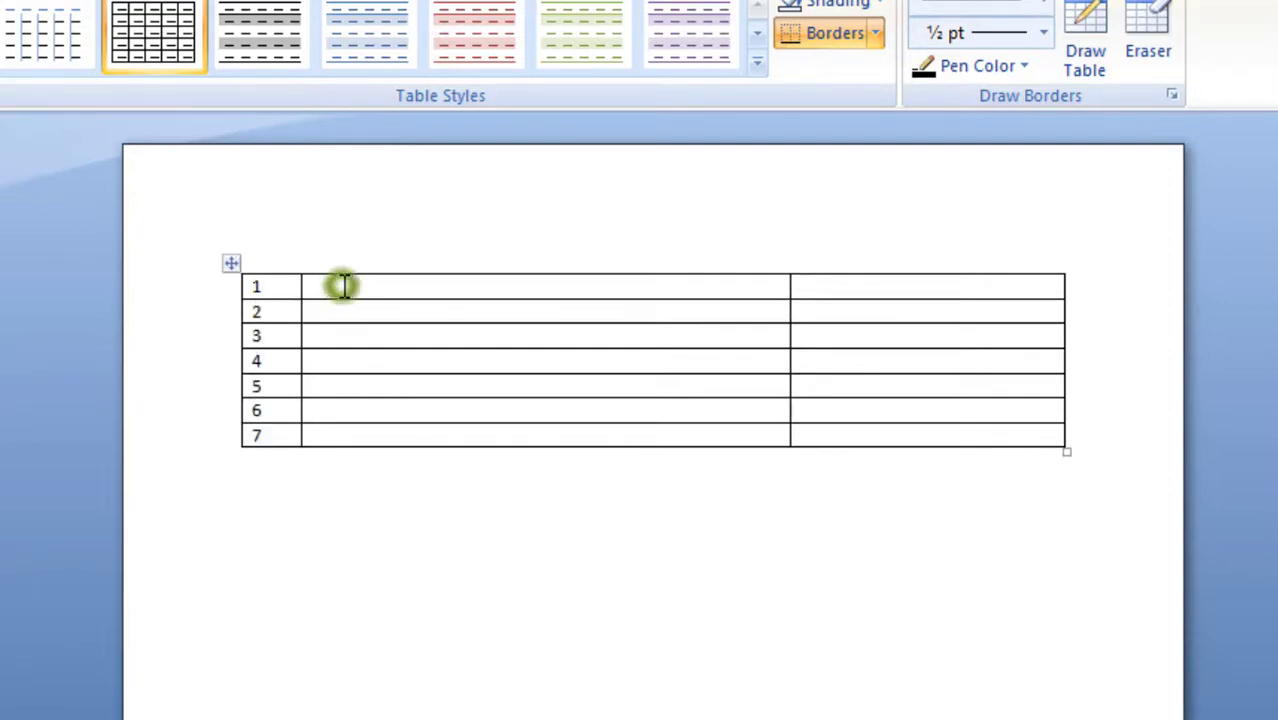
{"action": "type", "text": "GHFGHFHFJ"}
{"action": "key", "text": "Down"}
{"action": "type", "text": "GGUGIUGI"}
{"action": "key", "text": "Down"}
{"action": "type", "text": "GHJGJGKG"}
{"action": "key", "text": "Down"}
{"action": "type", "text": "GUGIGGI"}
{"action": "key", "text": "Down"}
{"action": "type", "text": "KUGUHIU"}
{"action": "key", "text": "Down"}
{"action": "type", "text": "GJGGIU"}
{"action": "key", "text": "Down"}
{"action": "type", "text": "BGGUIGUGU"}
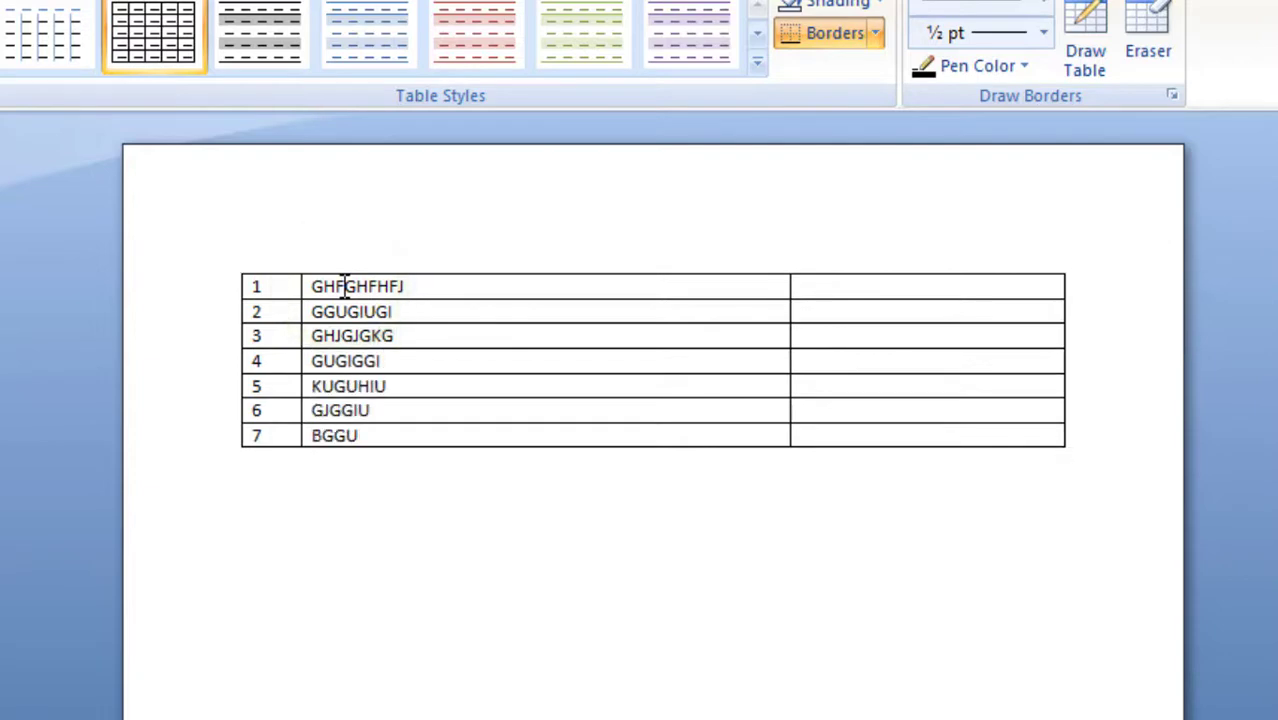
Fill the third column from the last row up with KGUIIG, HUIYIYO, GKUGUI, UGUIGIUG, VFUUYFYUF, GGFFYUF and VHHJVJ
{"action": "key", "text": "Tab"}
{"action": "type", "text": "KGUIIG"}
{"action": "key", "text": "Up"}
{"action": "type", "text": "HUIYIYO"}
{"action": "key", "text": "Up"}
{"action": "type", "text": "GKUGUI"}
{"action": "key", "text": "Up"}
{"action": "type", "text": "UGUIGIUG"}
{"action": "key", "text": "Up"}
{"action": "type", "text": "VFUUYFYUF"}
{"action": "key", "text": "Up"}
{"action": "type", "text": "GGFFYUF"}
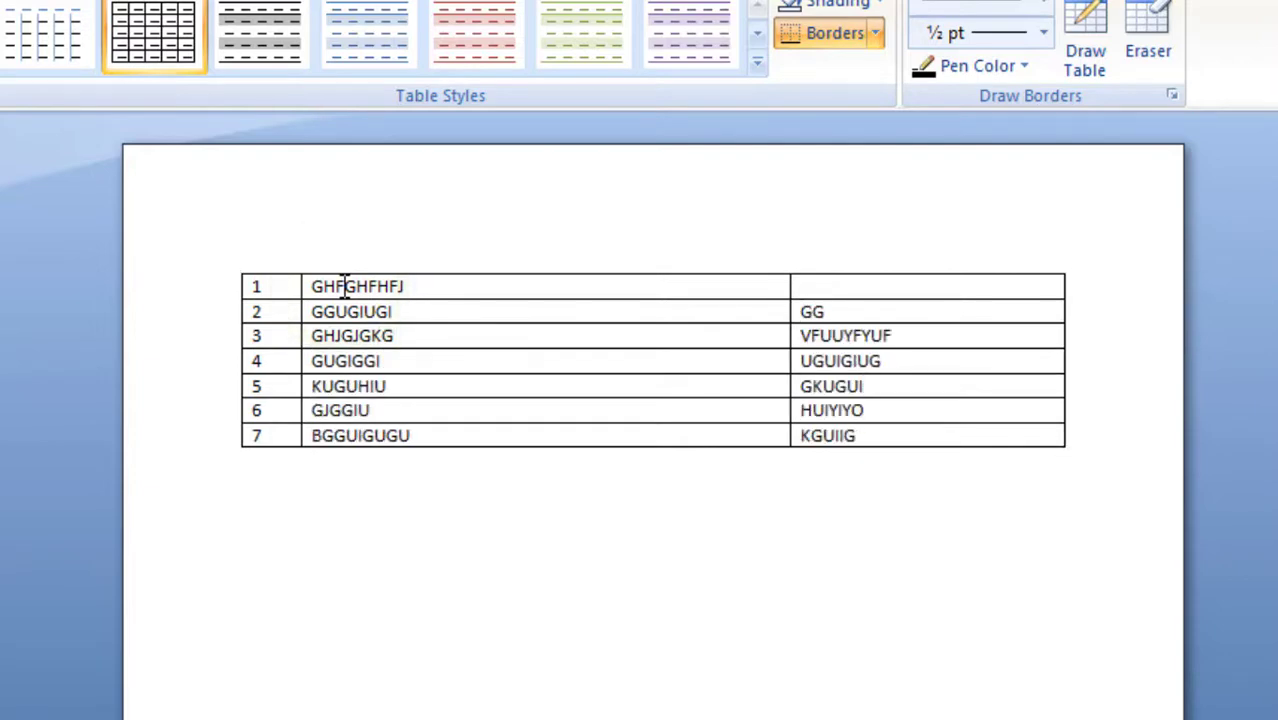
{"action": "key", "text": "Up"}
{"action": "type", "text": "VHHJVJ"}
Select the whole filled seven-row table and cut it from the page
{"action": "left_click", "coordinate": [0, 0]}
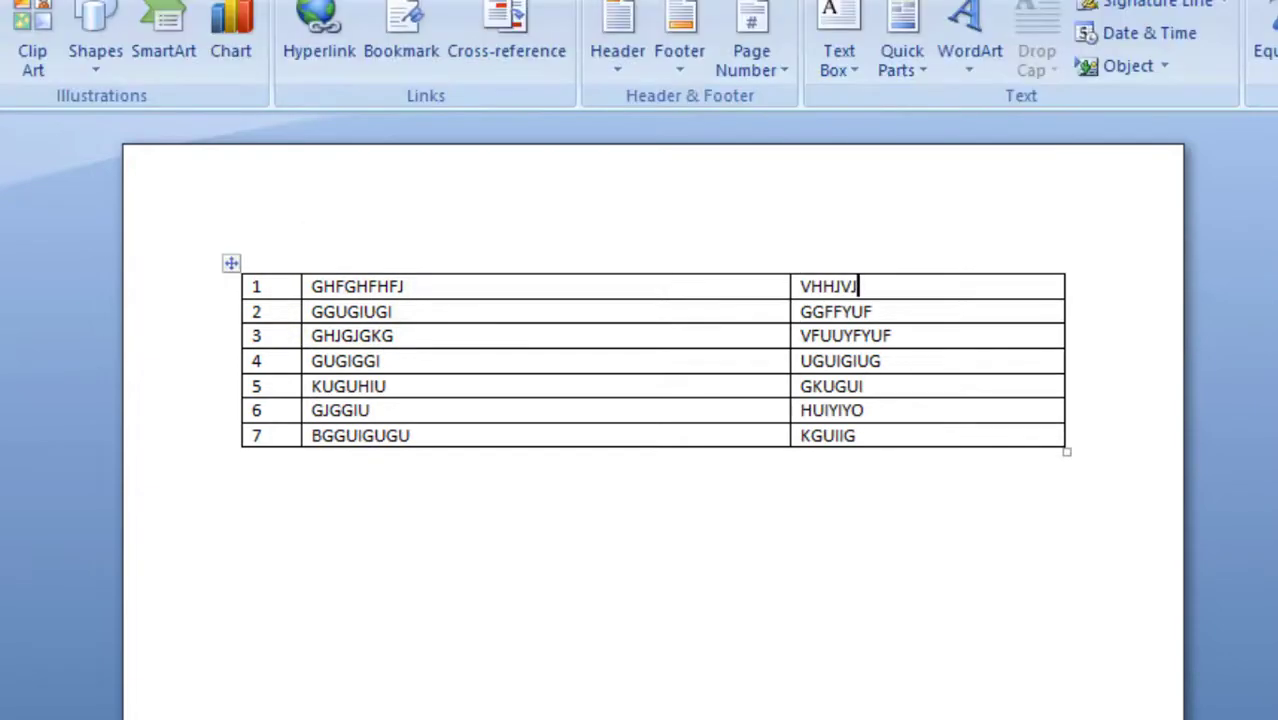
{"action": "left_click", "coordinate": [139, 106]}
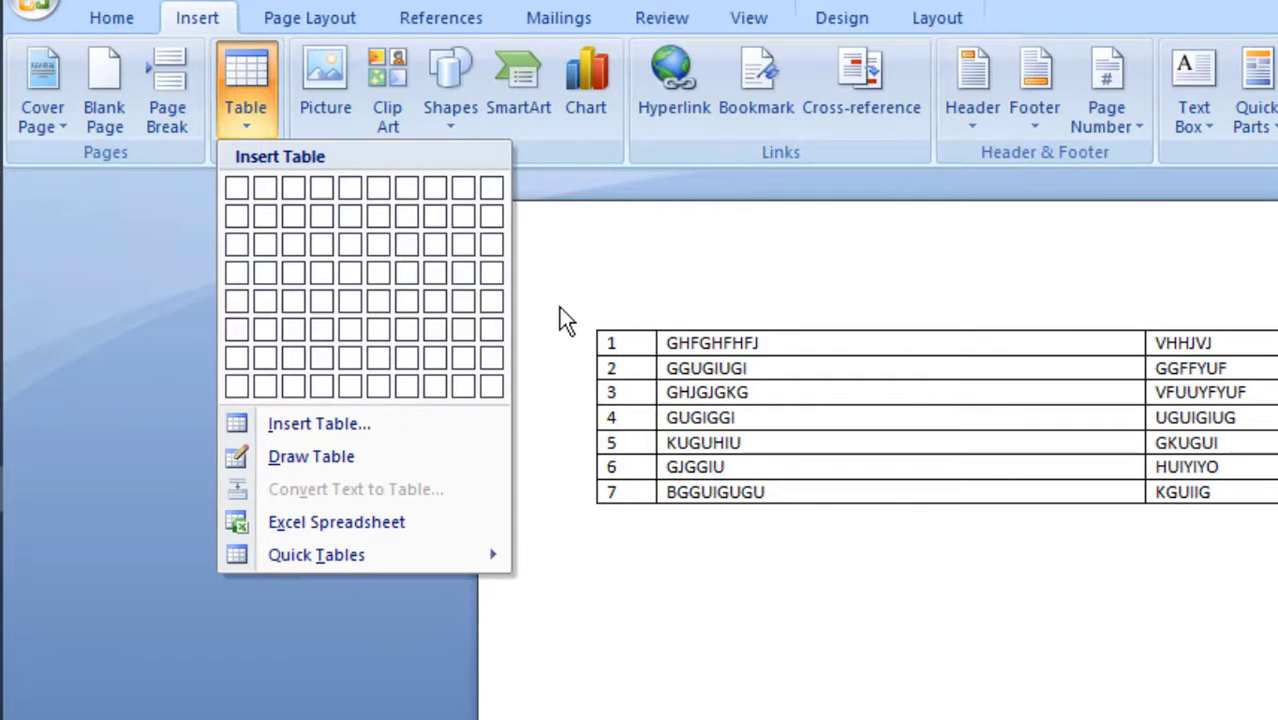
{"action": "left_click", "coordinate": [609, 336]}
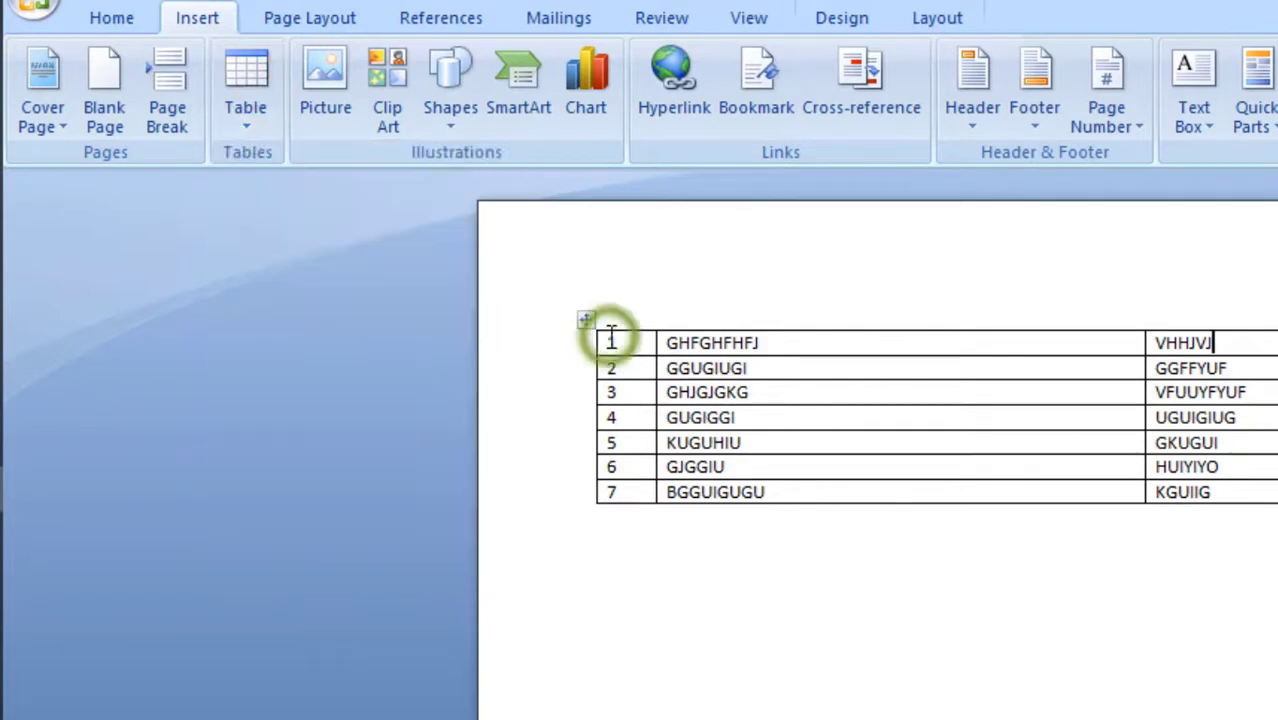
{"action": "left_click", "coordinate": [579, 320]}
{"action": "right_click", "coordinate": [582, 318]}
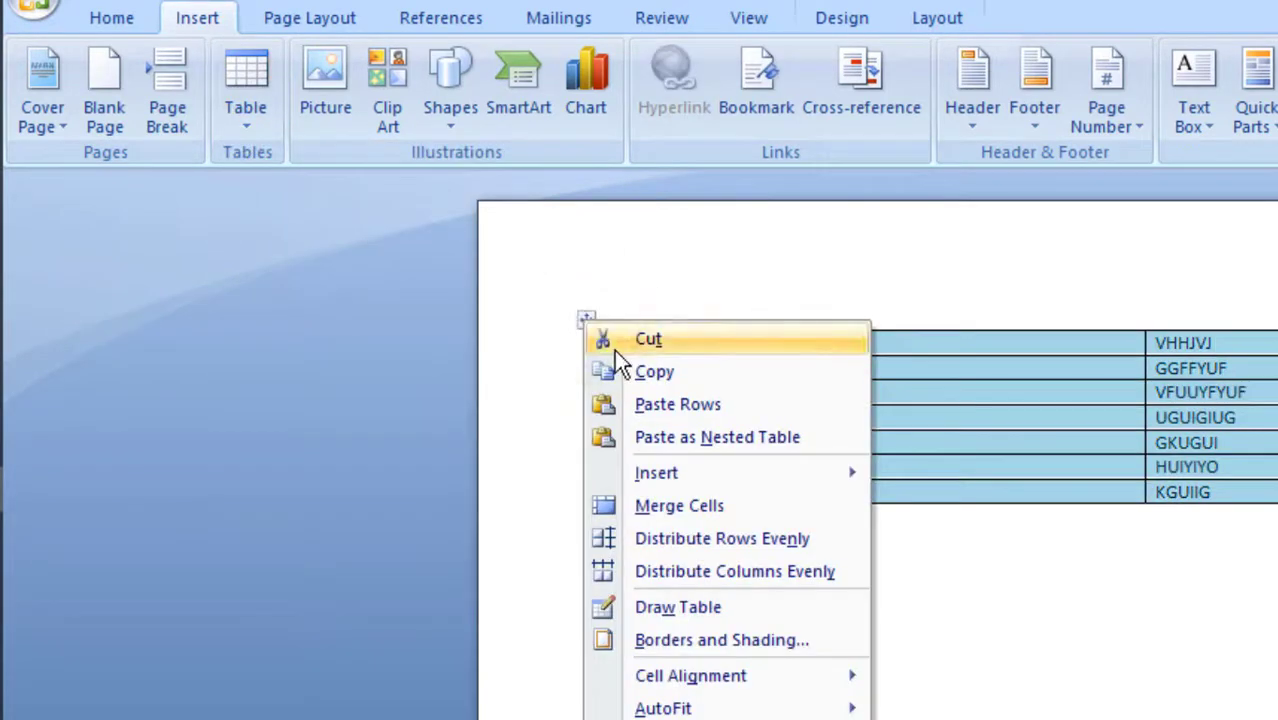
{"action": "left_click", "coordinate": [613, 345]}
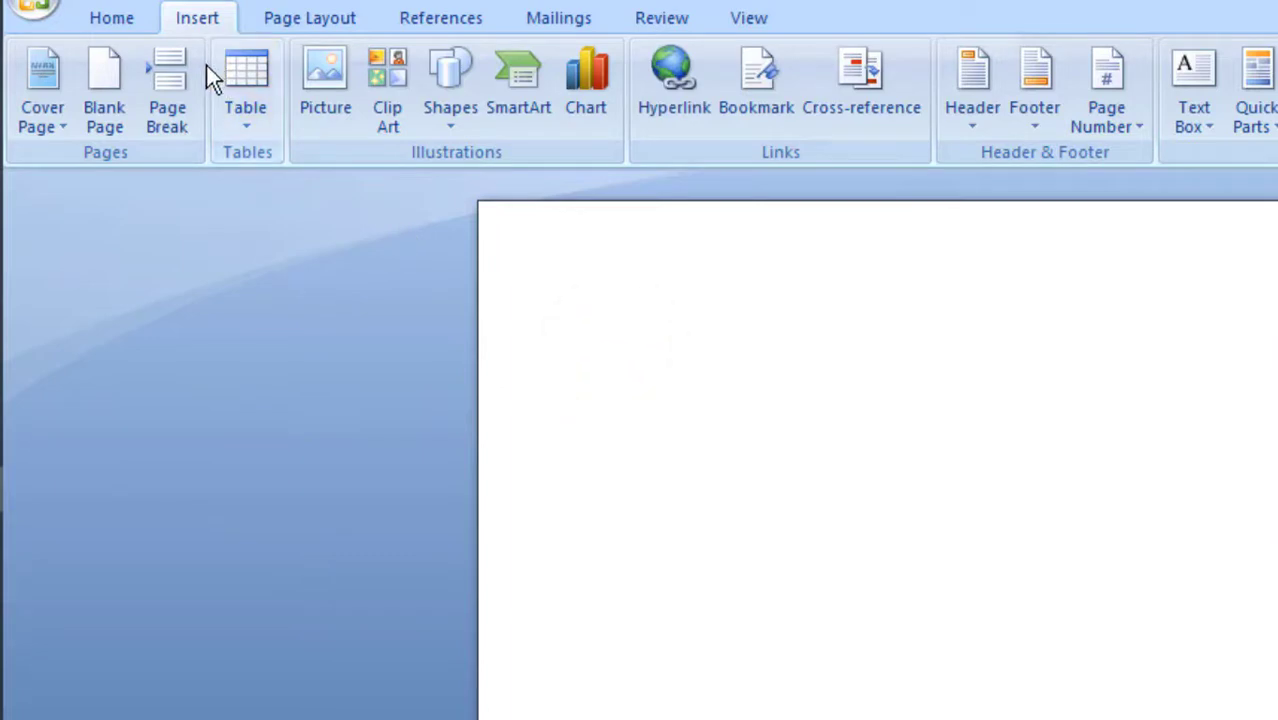
Browse the built-in Quick Tables and insert the Calendar 2 table for May
{"action": "left_click", "coordinate": [254, 116]}
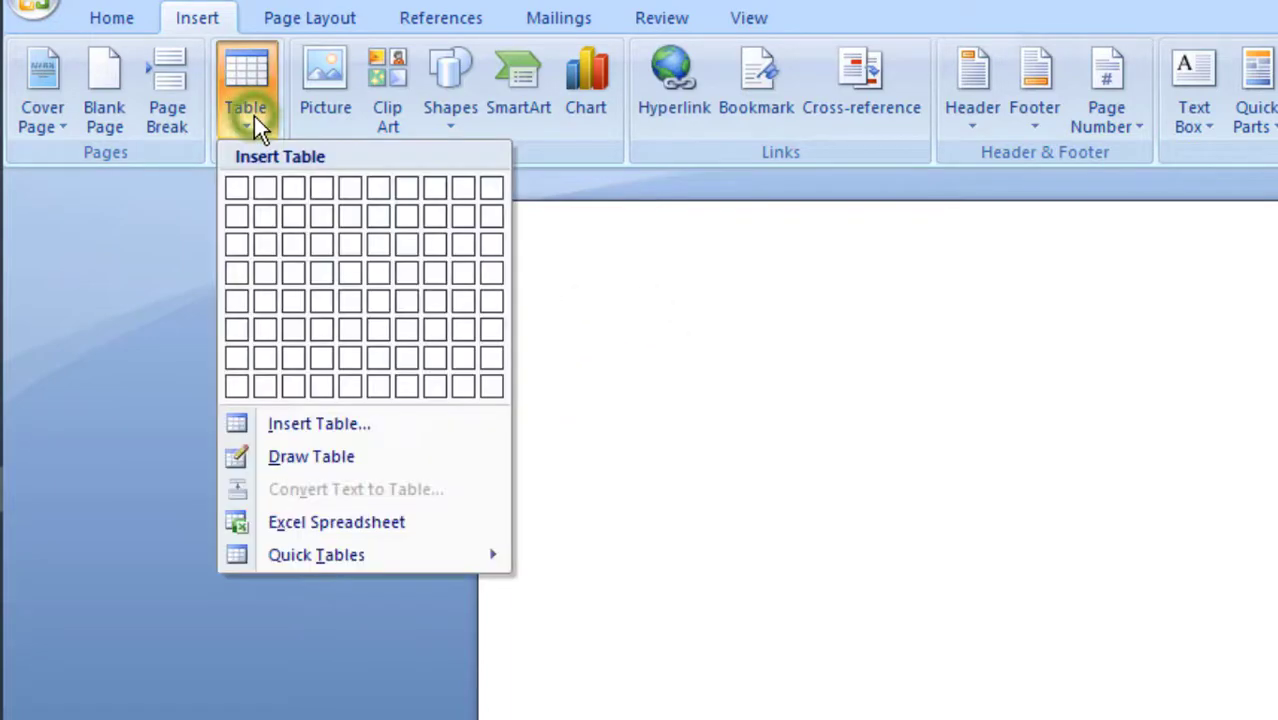
{"action": "left_click", "coordinate": [423, 553]}
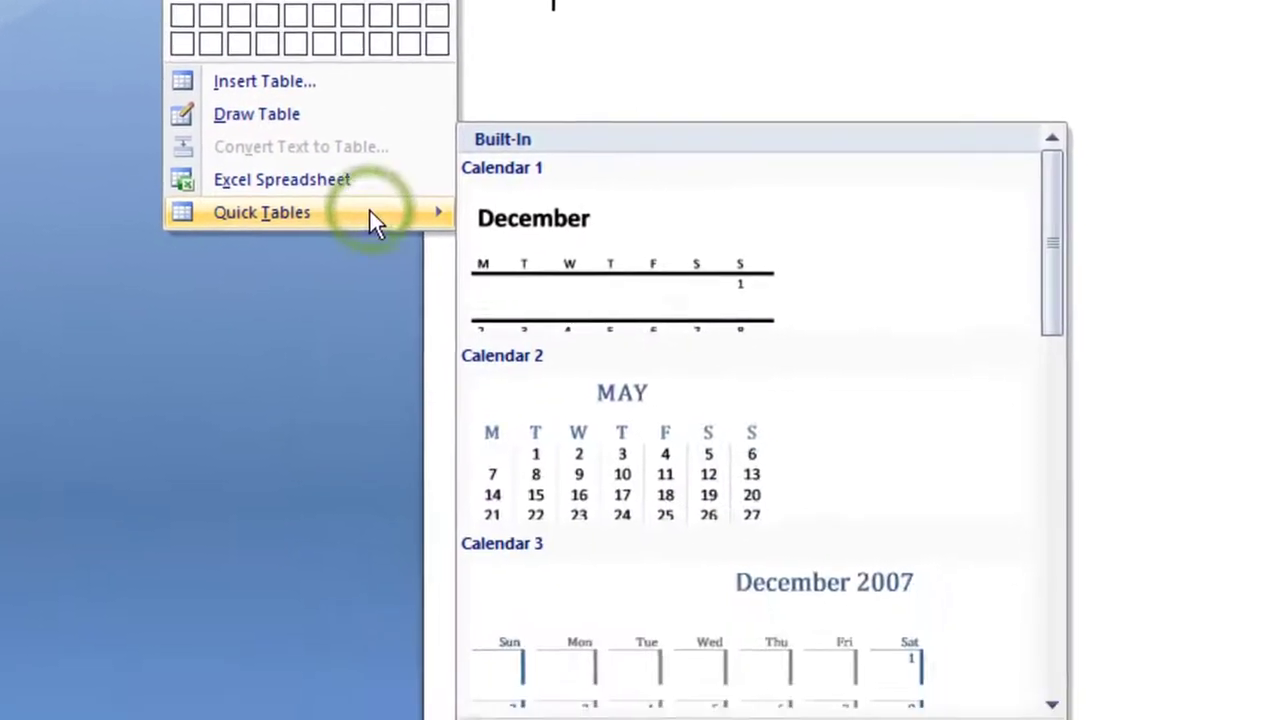
{"action": "scroll", "coordinate": [716, 660], "scroll_direction": "down", "scroll_amount": 5}
{"action": "scroll", "coordinate": [672, 400], "scroll_direction": "down", "scroll_amount": 1}
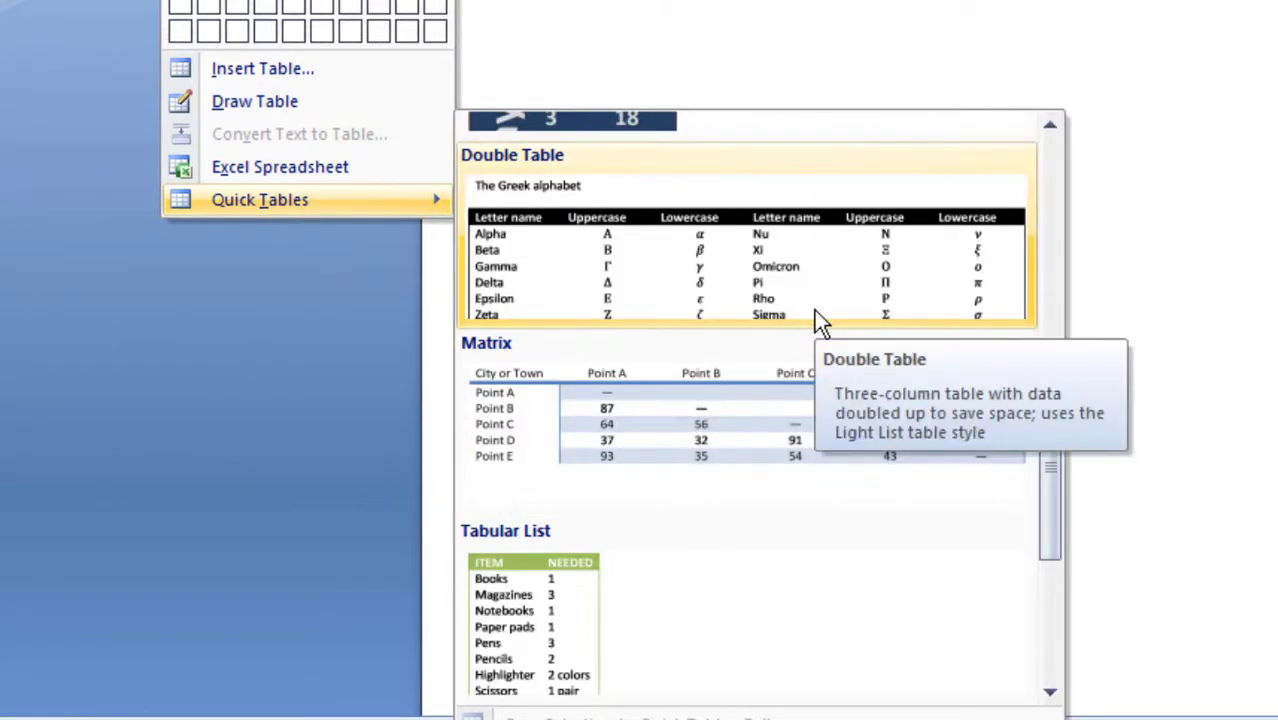
{"action": "scroll", "coordinate": [818, 322], "scroll_direction": "down", "scroll_amount": 2}
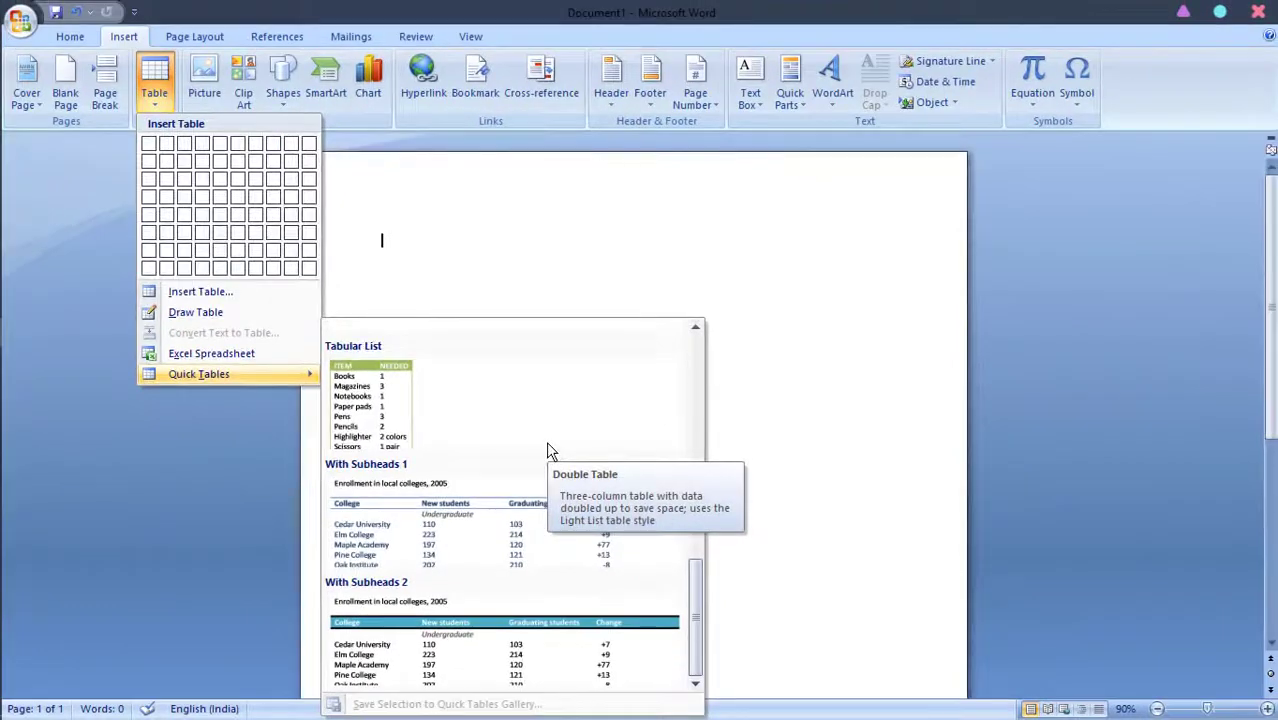
{"action": "scroll", "coordinate": [548, 449], "scroll_direction": "up", "scroll_amount": 5}
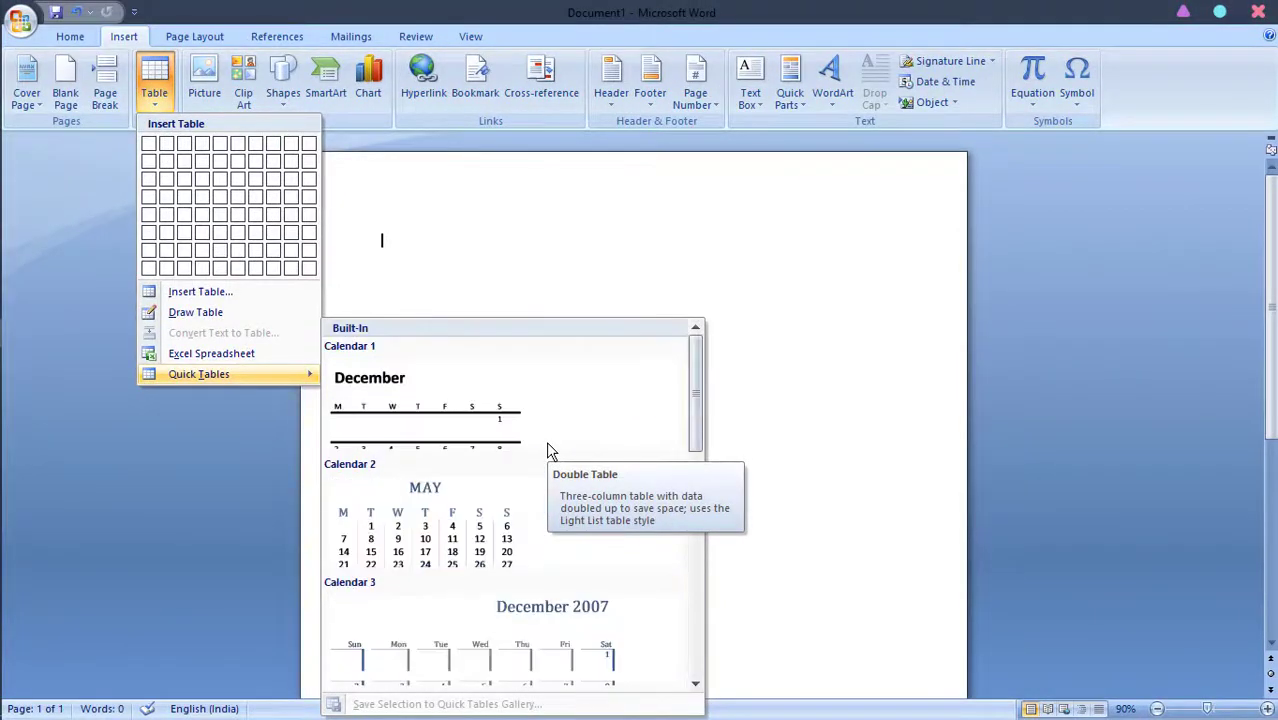
{"action": "left_click", "coordinate": [470, 525]}
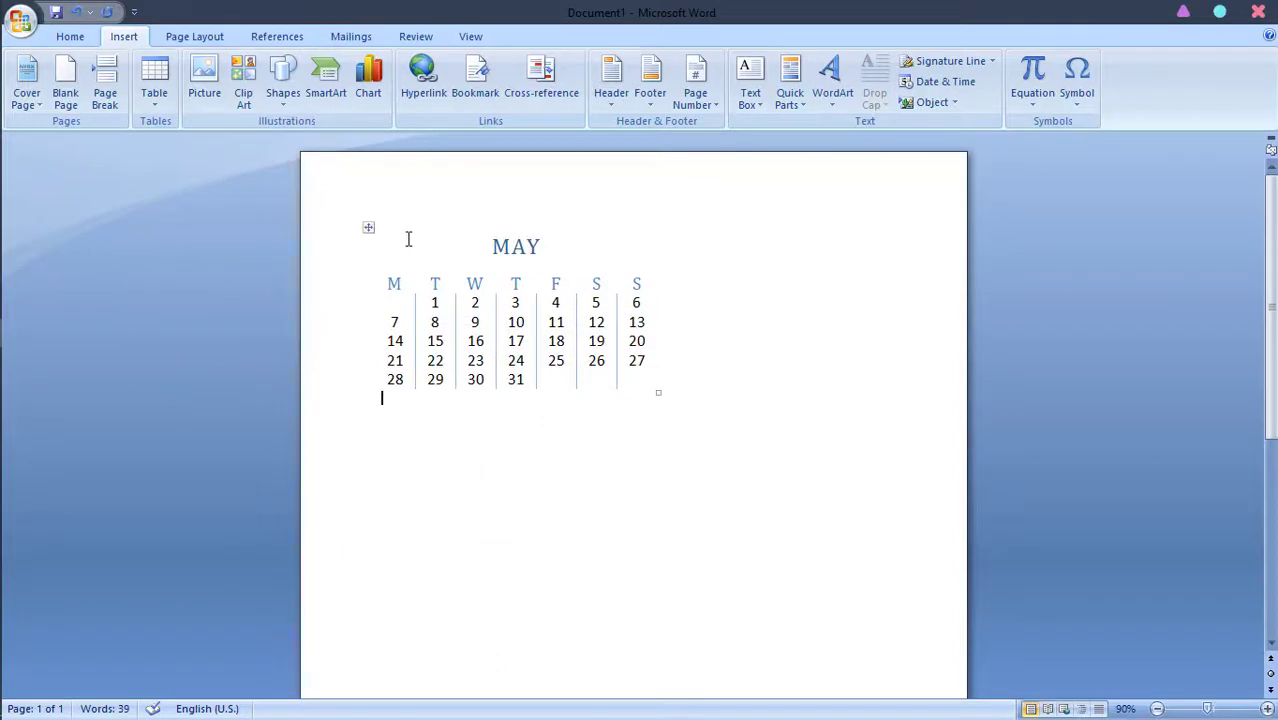
Enlarge the whole May calendar table from its lower-right corner to fill most of the page width, and deselect it
{"action": "left_click", "coordinate": [368, 227]}
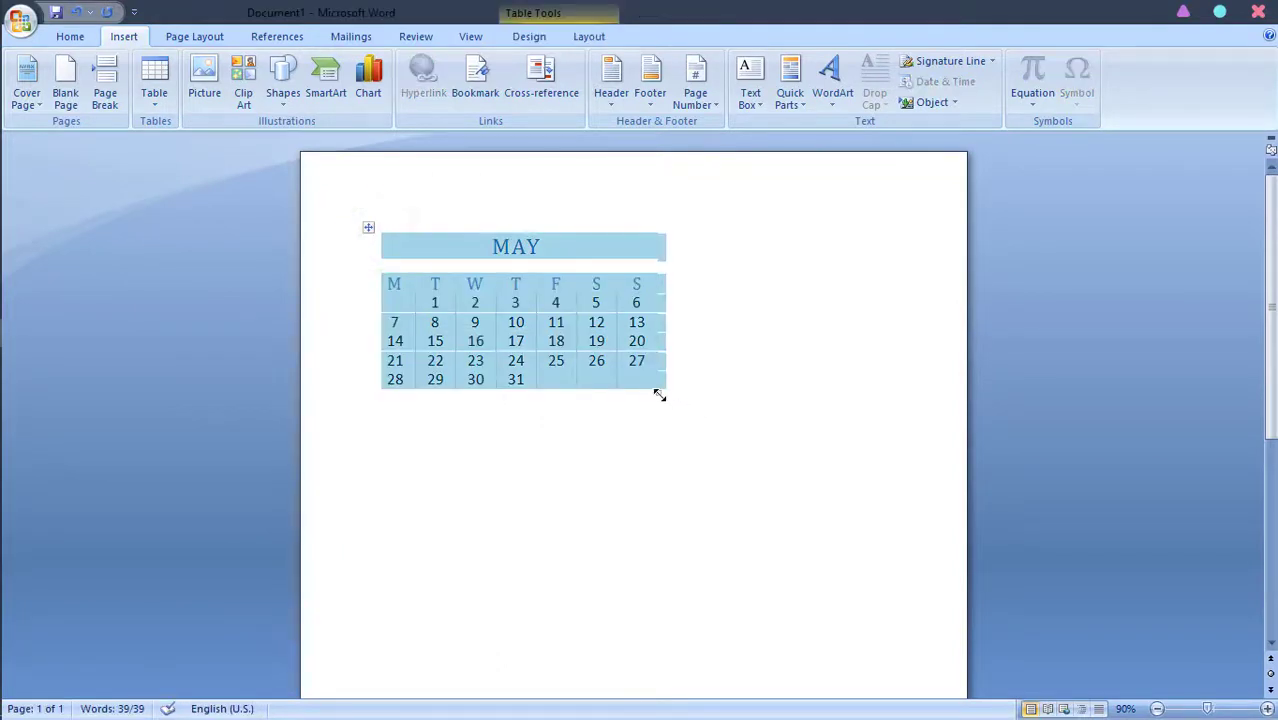
{"action": "left_click_drag", "start_coordinate": [659, 394], "coordinate": [835, 563]}
{"action": "left_click", "coordinate": [948, 464]}
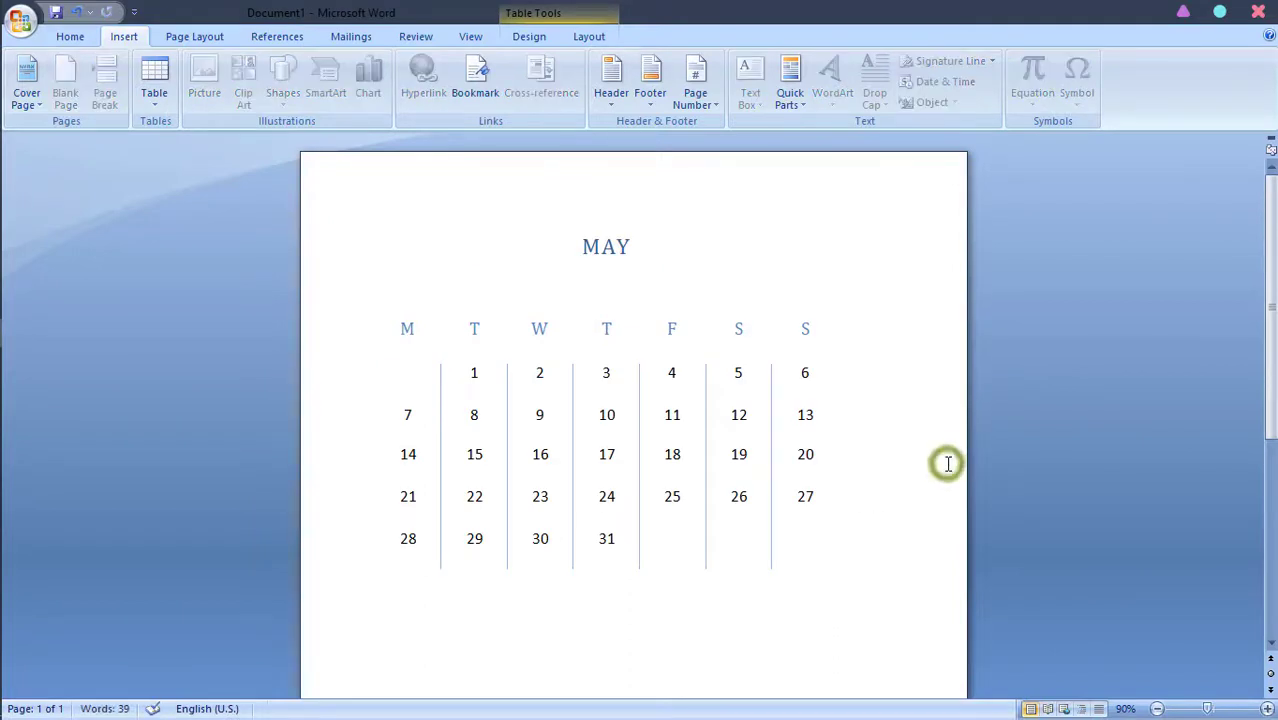